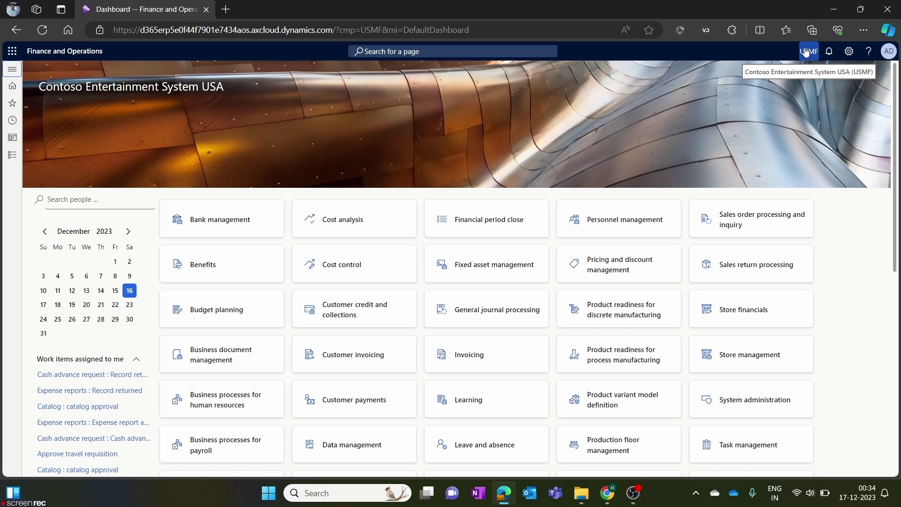
# Review the available companies and keep USMF as the current company.
pyautogui.click(806, 51)
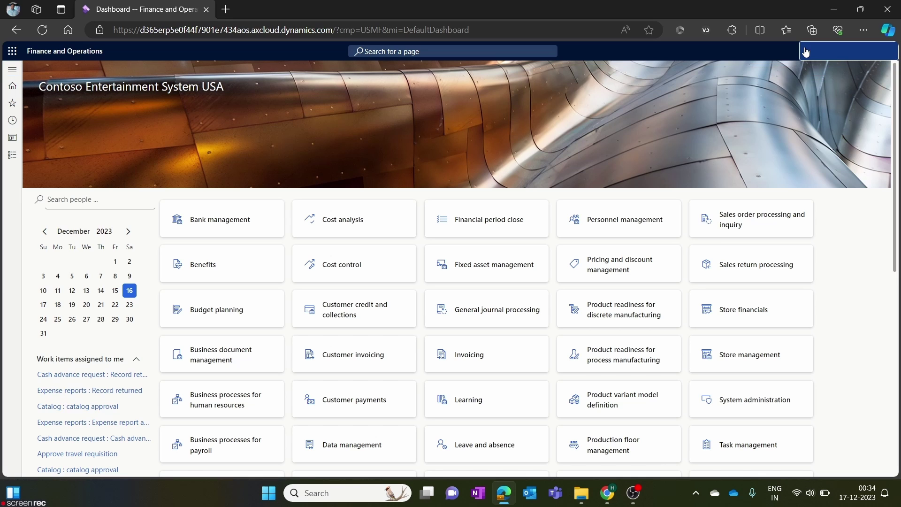
pyautogui.click(889, 53)
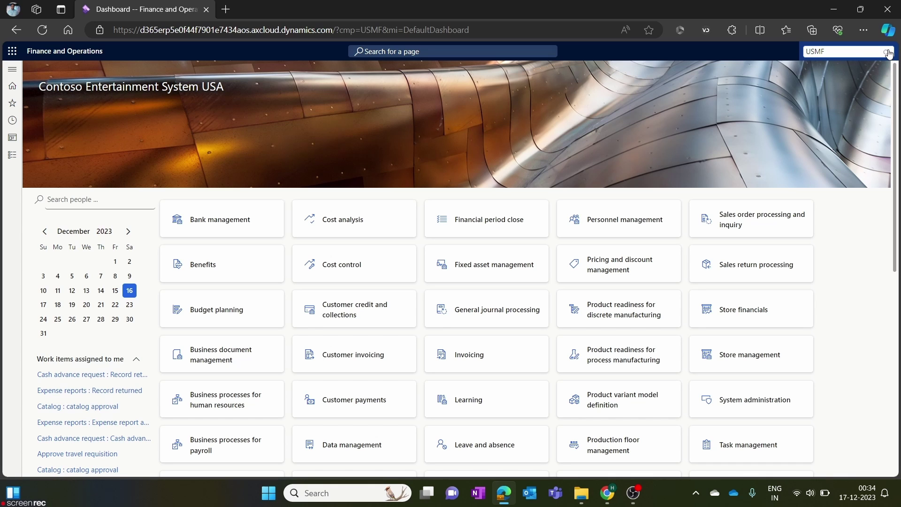
pyautogui.click(889, 52)
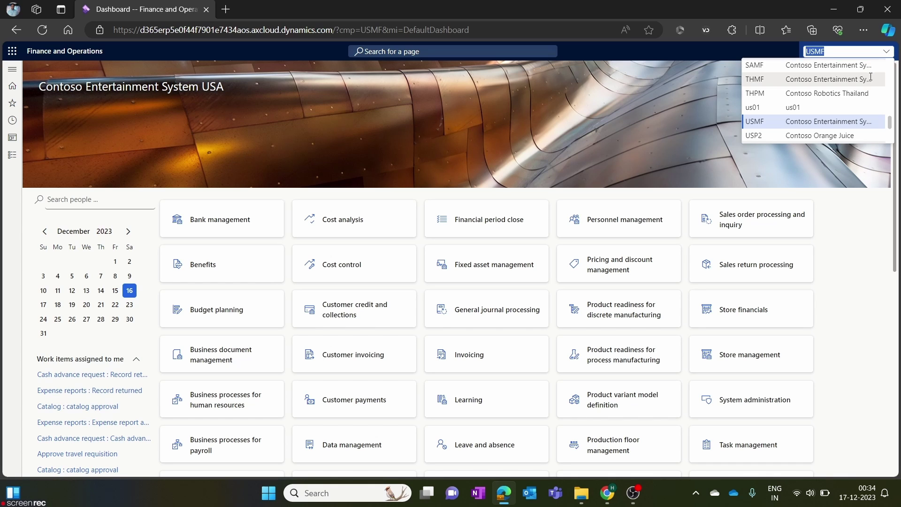
pyautogui.scroll(5, 864, 94)
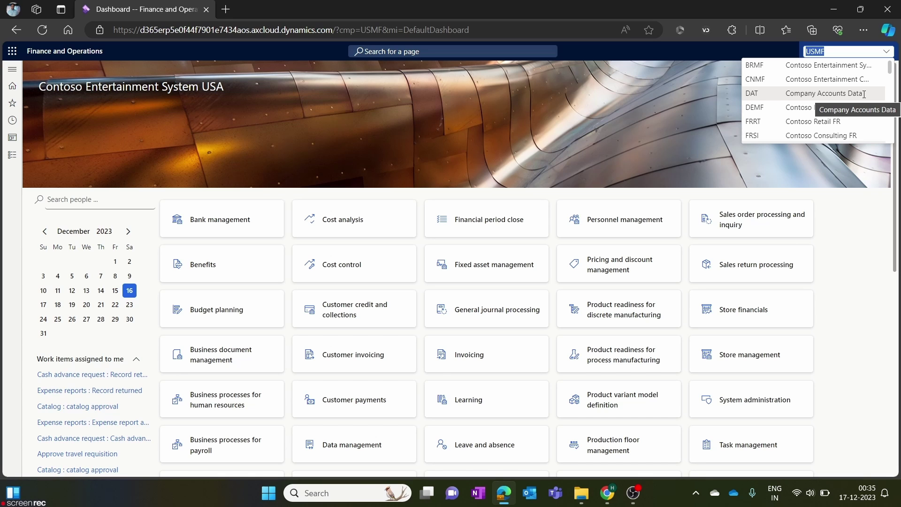
pyautogui.click(122, 101)
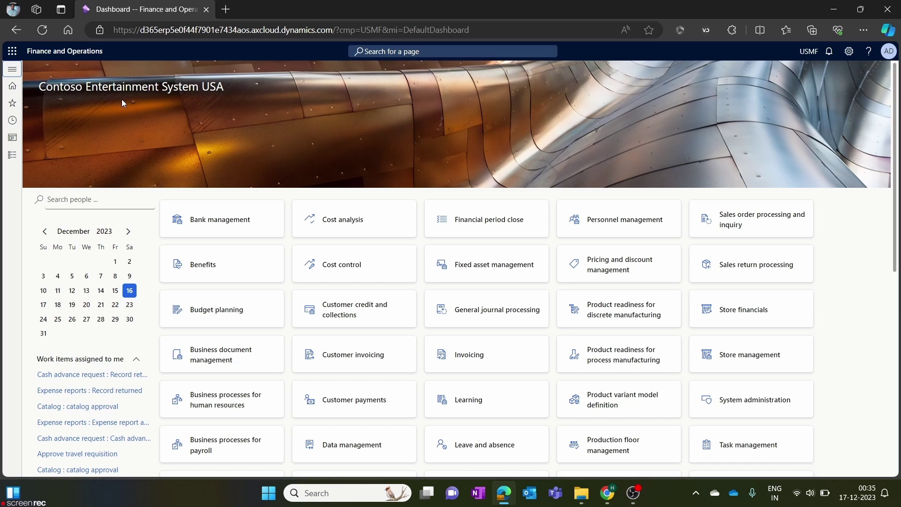
# Go to Organization administration > Organizations > Legal entities.
pyautogui.click(10, 70)
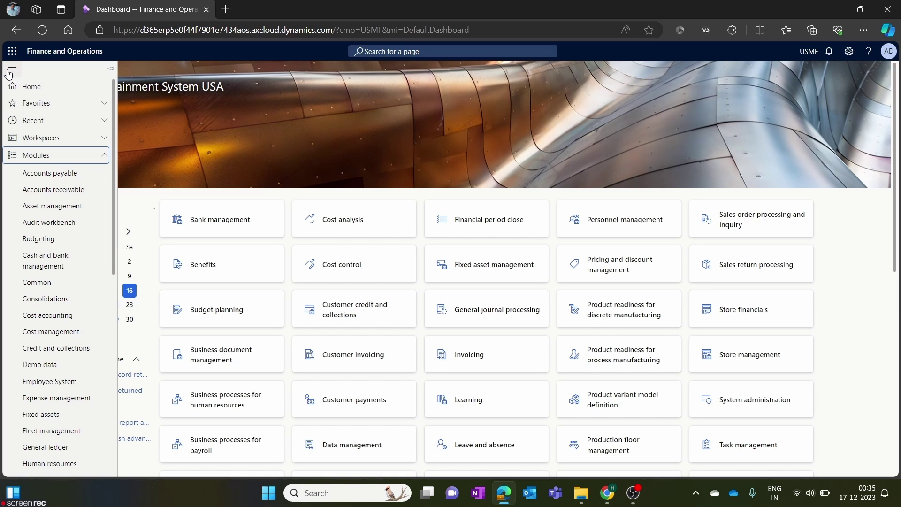
pyautogui.click(64, 159)
pyautogui.click(64, 158)
pyautogui.scroll(-7, 56, 364)
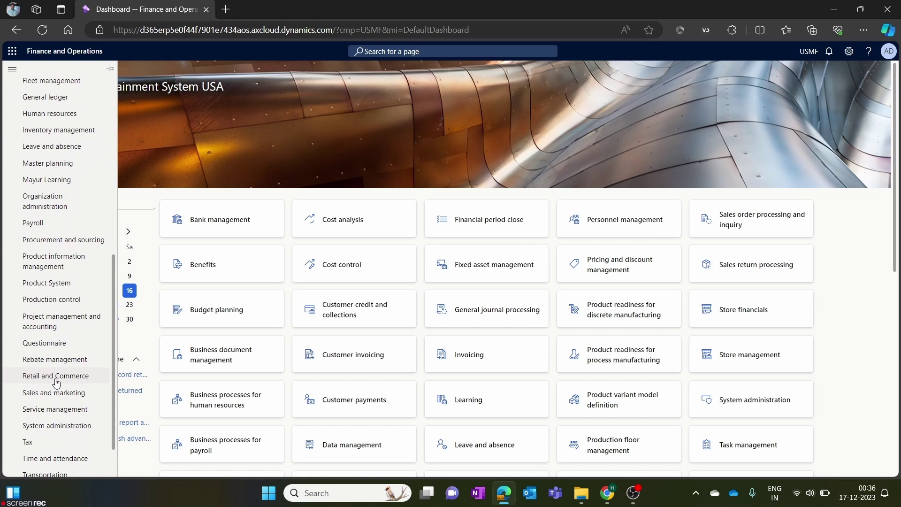
pyautogui.scroll(-2, 57, 383)
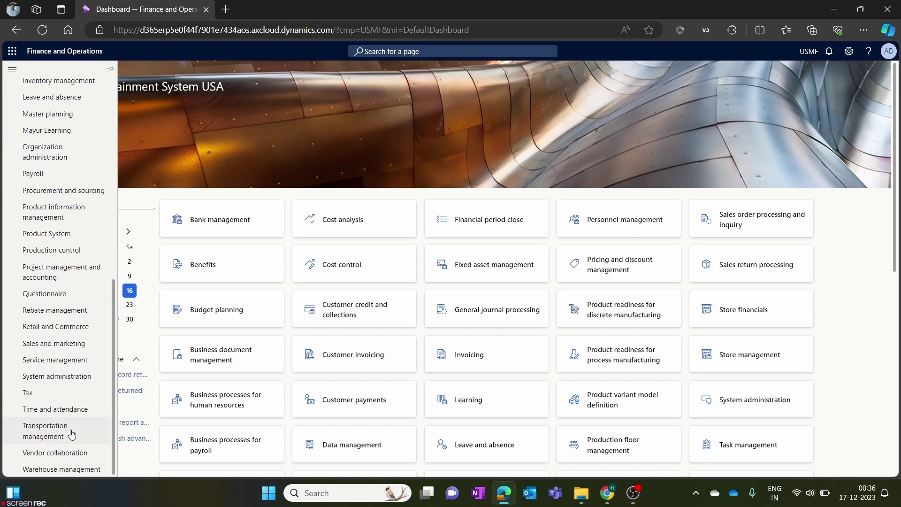
pyautogui.click(105, 155)
pyautogui.click(195, 76)
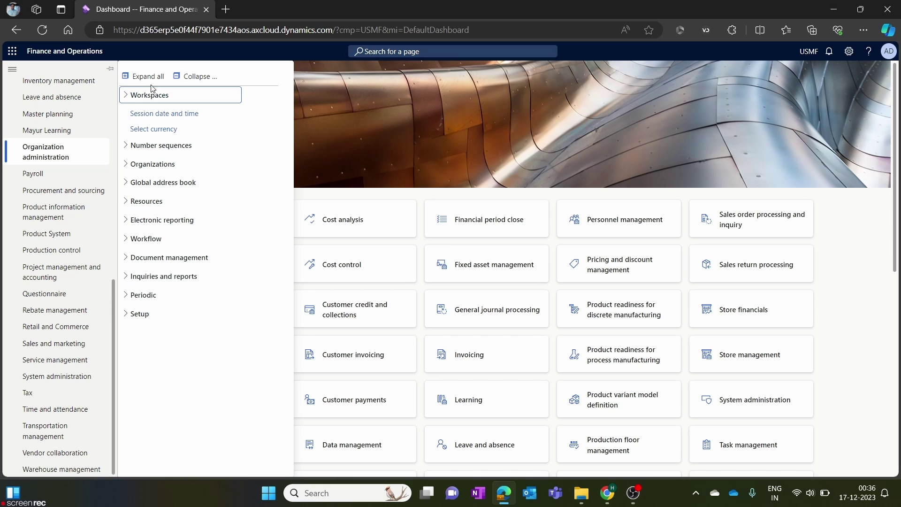
pyautogui.click(127, 166)
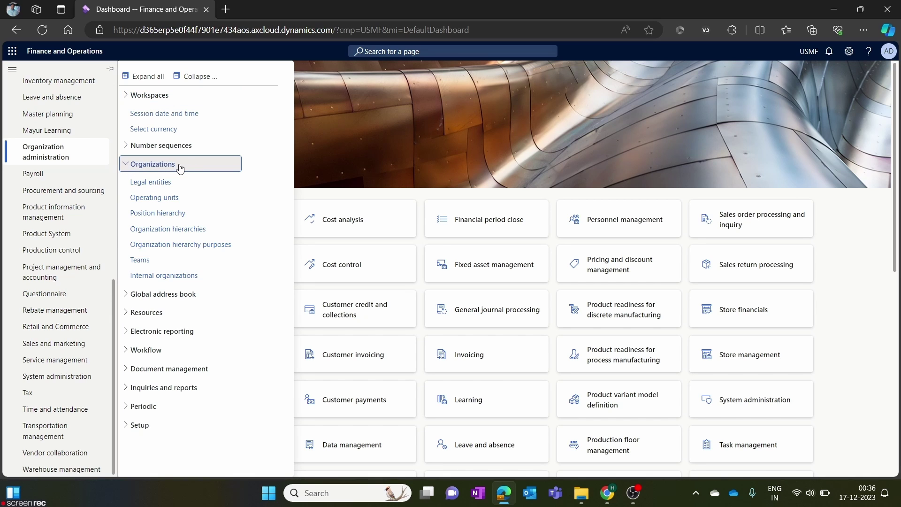
pyautogui.click(150, 182)
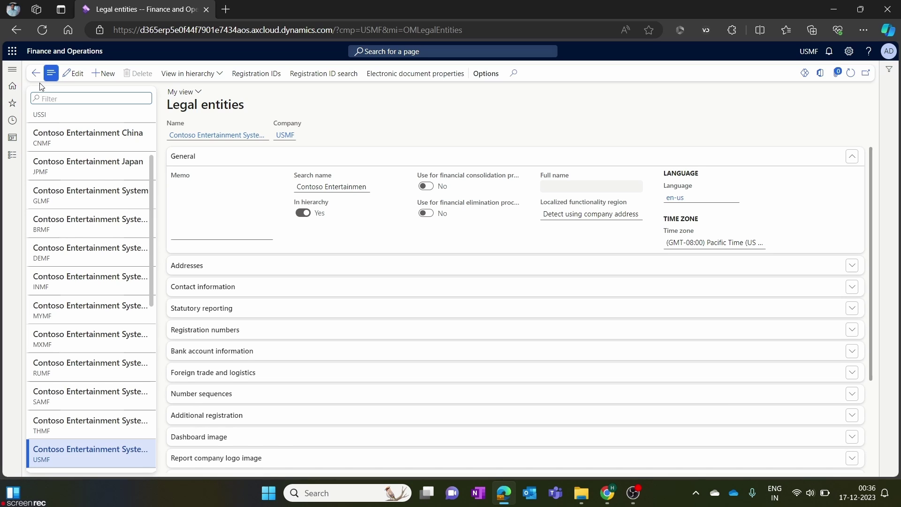
pyautogui.scroll(-10, 62, 173)
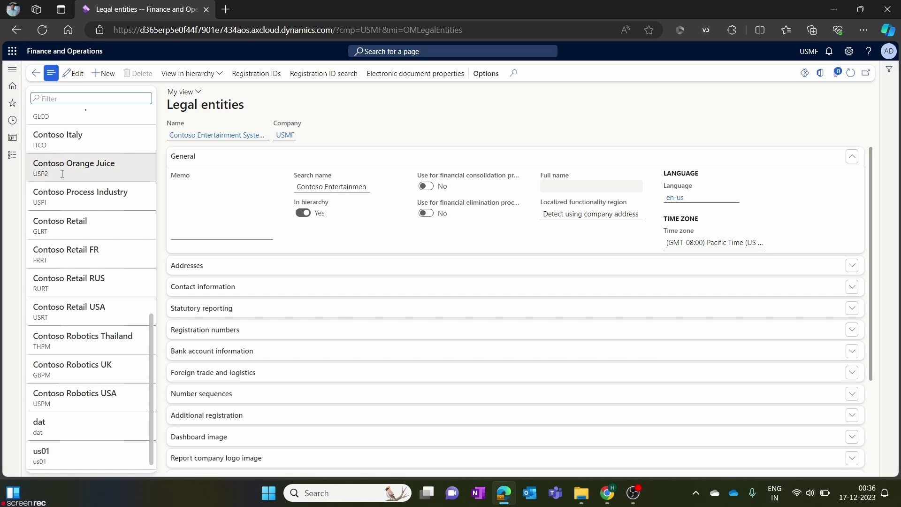
pyautogui.scroll(10, 62, 173)
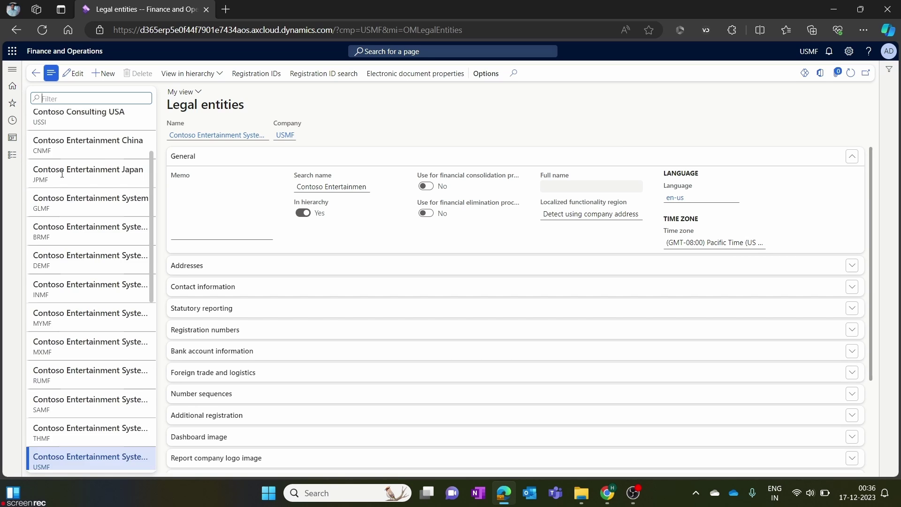
# Start a new legal entity named MetroTech with company ID MT.
pyautogui.click(105, 72)
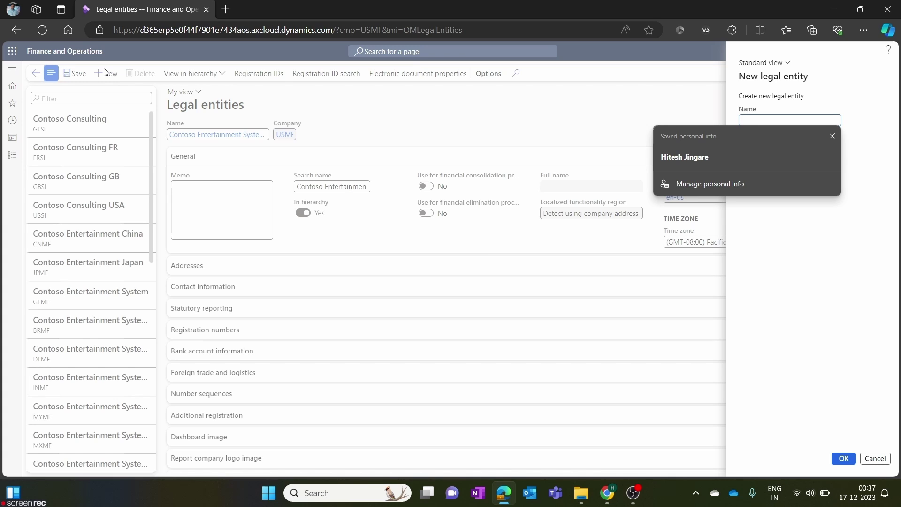
pyautogui.click(833, 137)
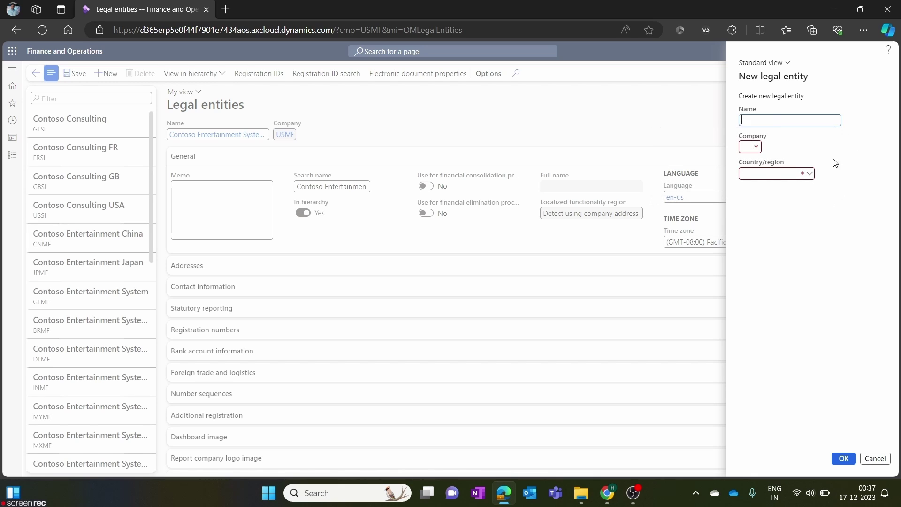
pyautogui.write('MetroTech')
pyautogui.click(750, 148)
pyautogui.click(753, 163)
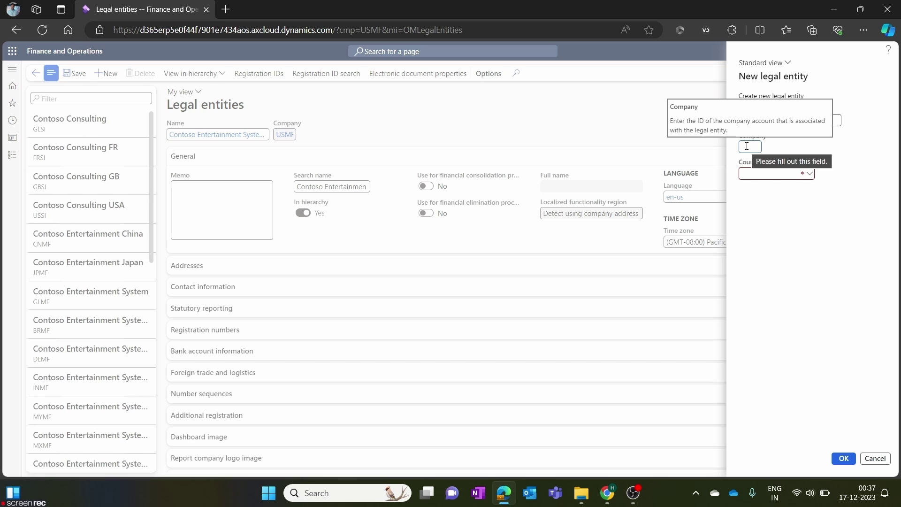
pyautogui.write('MT')
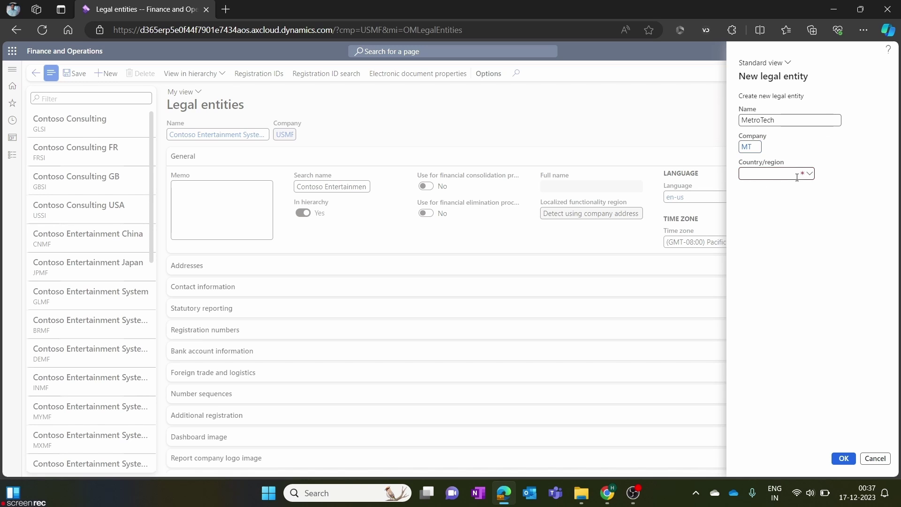
# Search the Country/region list for India, narrowing the search to 'in'.
pyautogui.click(813, 178)
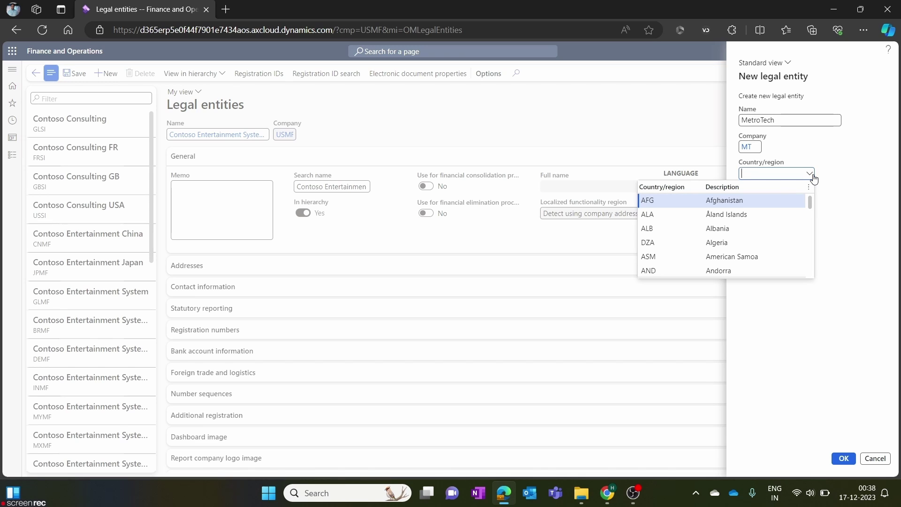
pyautogui.scroll(-5, 812, 213)
pyautogui.moveTo(813, 221); pyautogui.dragTo(811, 255)
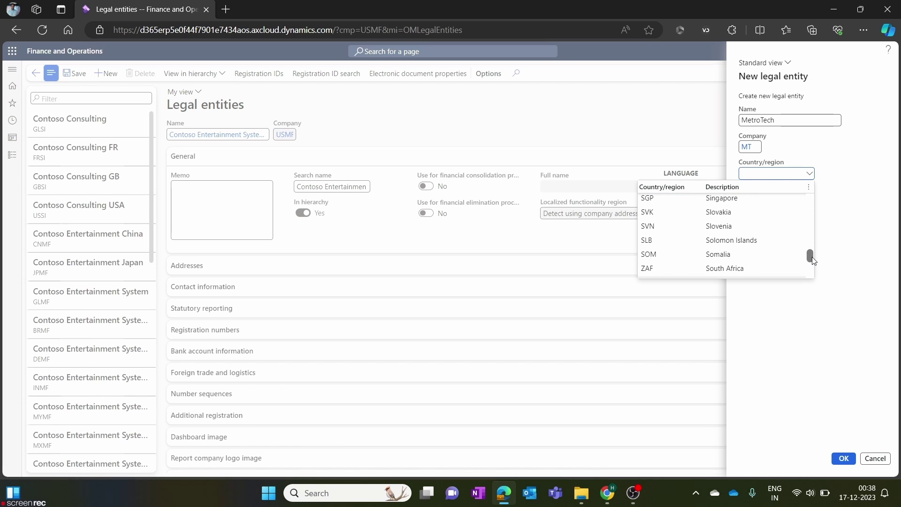
pyautogui.click(752, 173)
pyautogui.write('india')
pyautogui.click(809, 174)
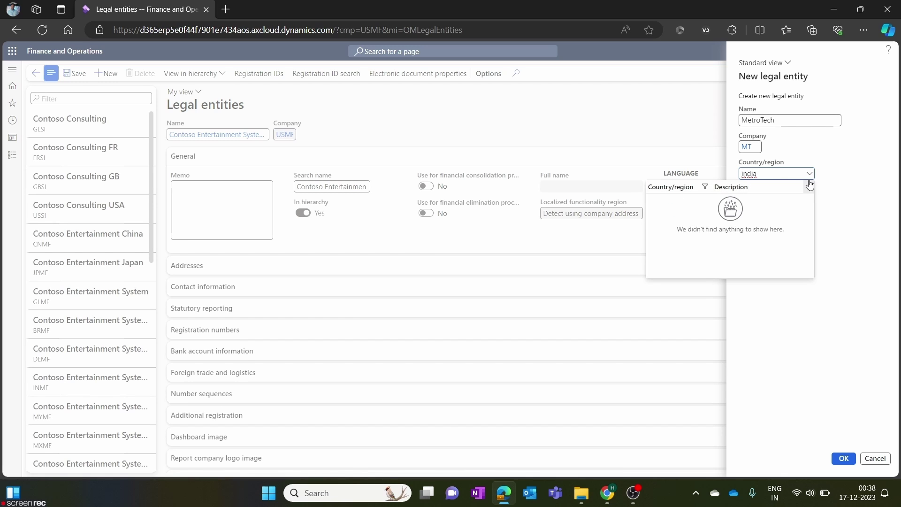
pyautogui.press('BackSpace')
pyautogui.press('BackSpace')
pyautogui.press('BackSpace')
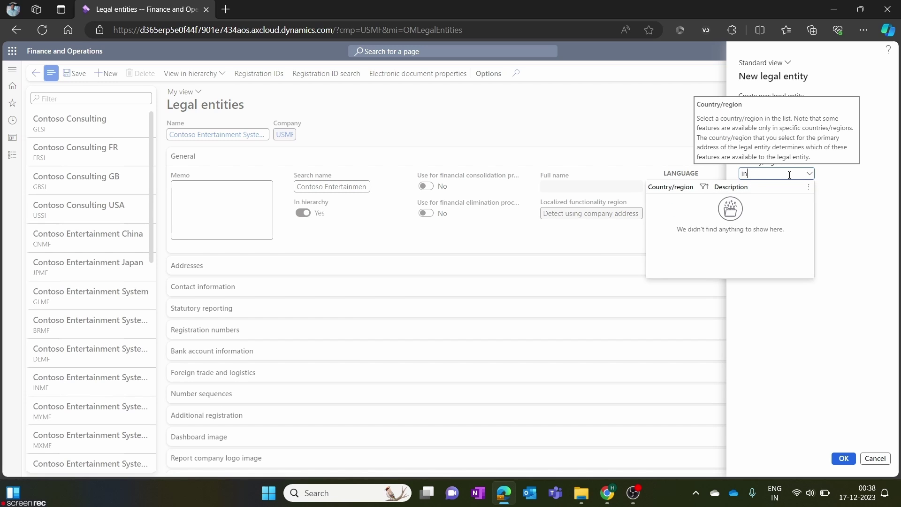
# Set Country/region to IND India and type a memo saying the company is for demonstration purpose.
pyautogui.click(713, 207)
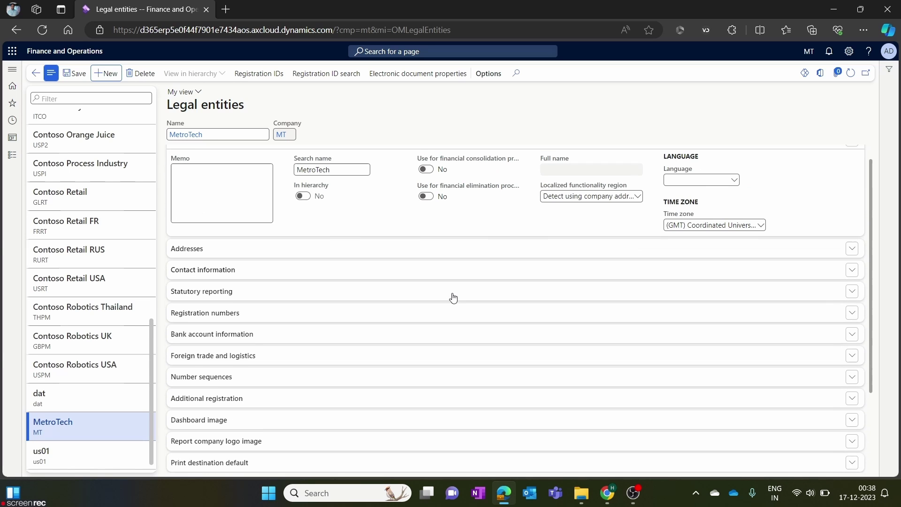
pyautogui.click(228, 202)
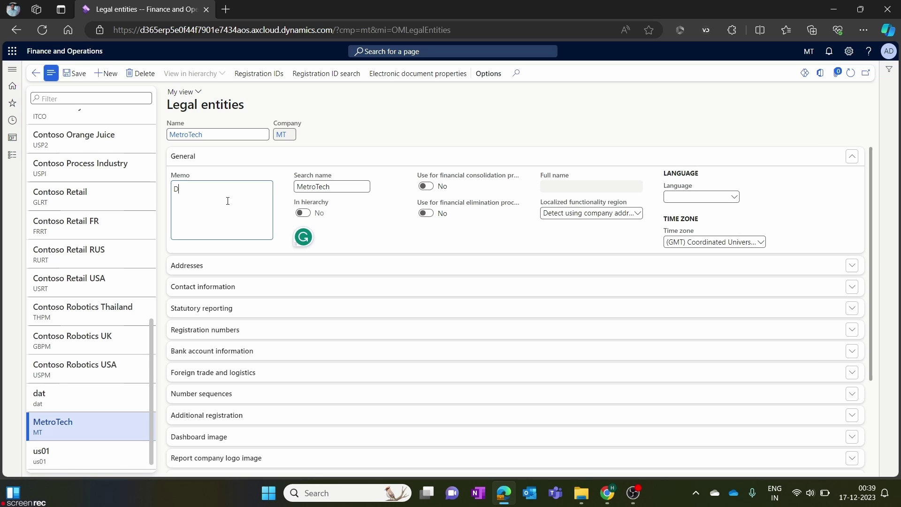
pyautogui.write('This compan')
pyautogui.write('y is created for ')
pyautogui.write('demonstaryion purc')
pyautogui.press('BackSpace')
pyautogui.write('pose')
# Correct 'demonstaryion' to 'demonstration', add a period after 'purpose', and check the Search name MetroTech.
pyautogui.rightClick(217, 200)
pyautogui.moveTo(219, 213)
pyautogui.click(272, 211)
pyautogui.rightClick(234, 201)
pyautogui.click(302, 230)
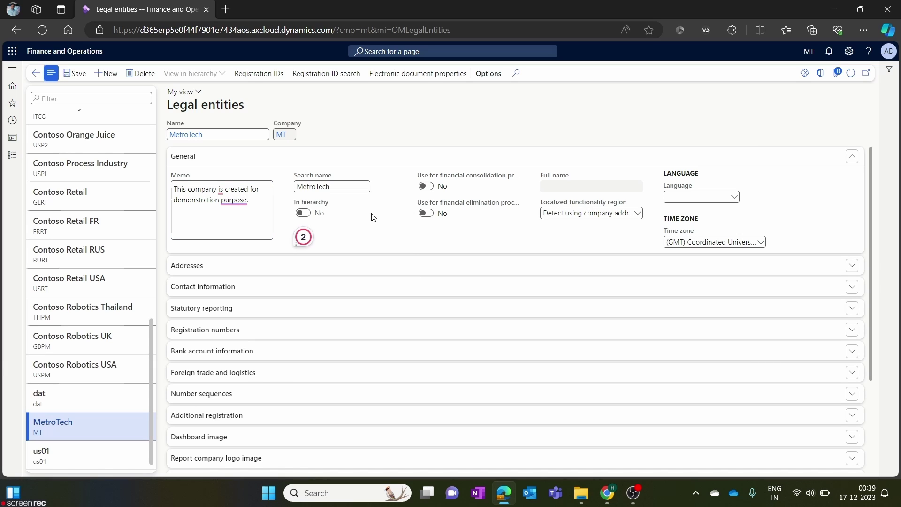
pyautogui.click(350, 186)
pyautogui.moveTo(349, 186); pyautogui.dragTo(295, 190)
pyautogui.click(340, 186)
pyautogui.click(304, 215)
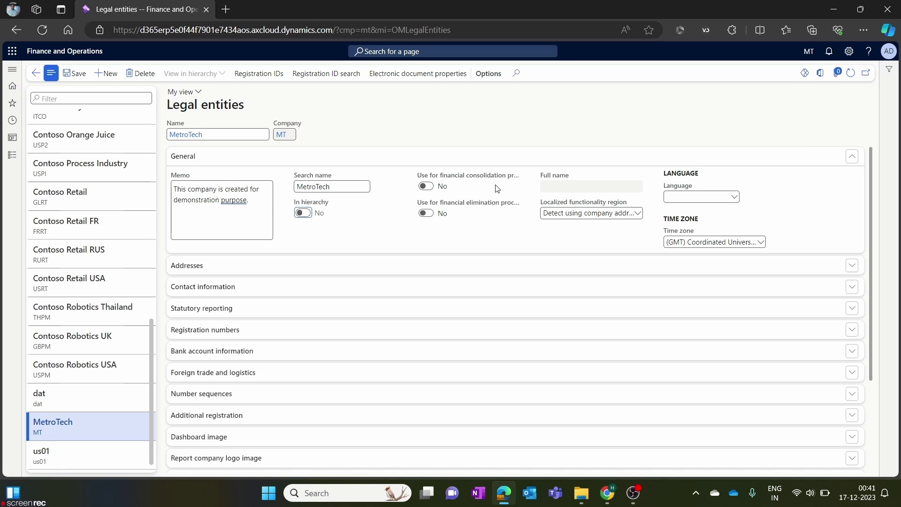
# Set both 'Use for financial elimination' and 'Use for financial consolidation' to No.
pyautogui.moveTo(486, 177)
pyautogui.moveTo(479, 205)
pyautogui.click(426, 214)
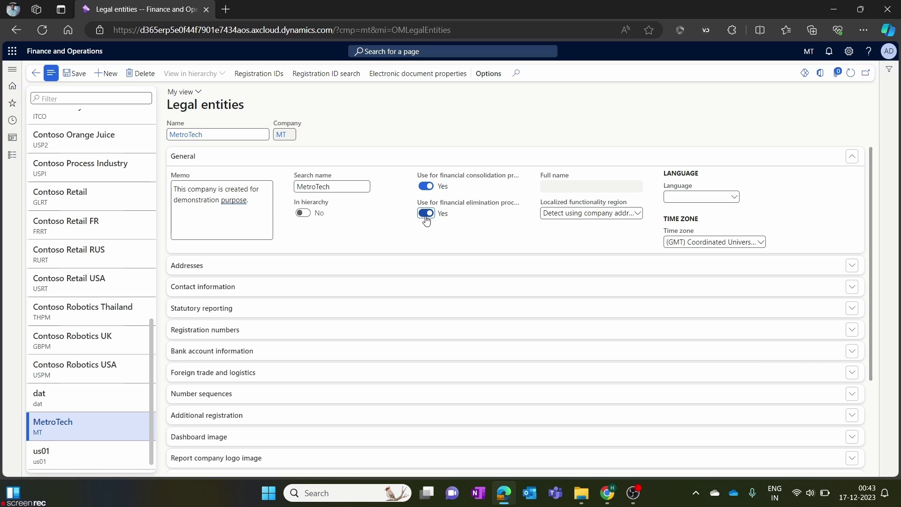
pyautogui.click(426, 215)
pyautogui.click(428, 188)
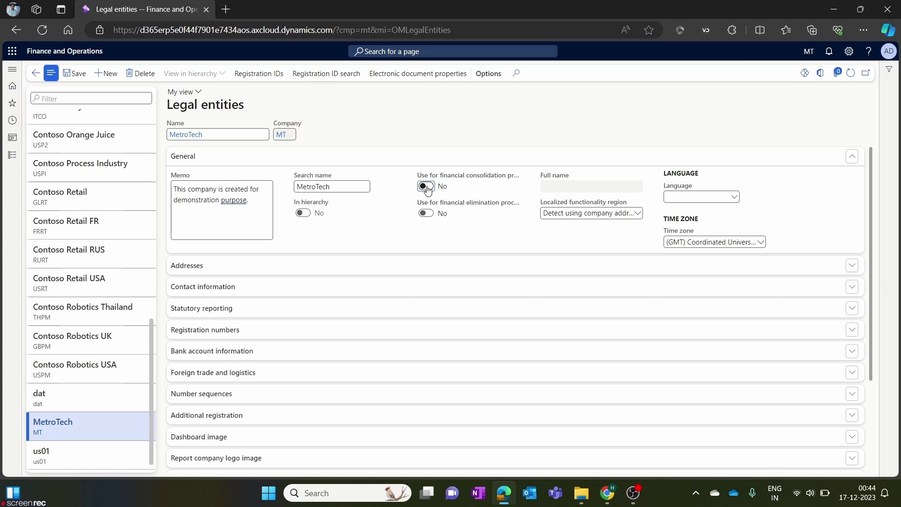
# Choose en-us English (United States) as MetroTech's Language.
pyautogui.click(734, 197)
pyautogui.write('en-us')
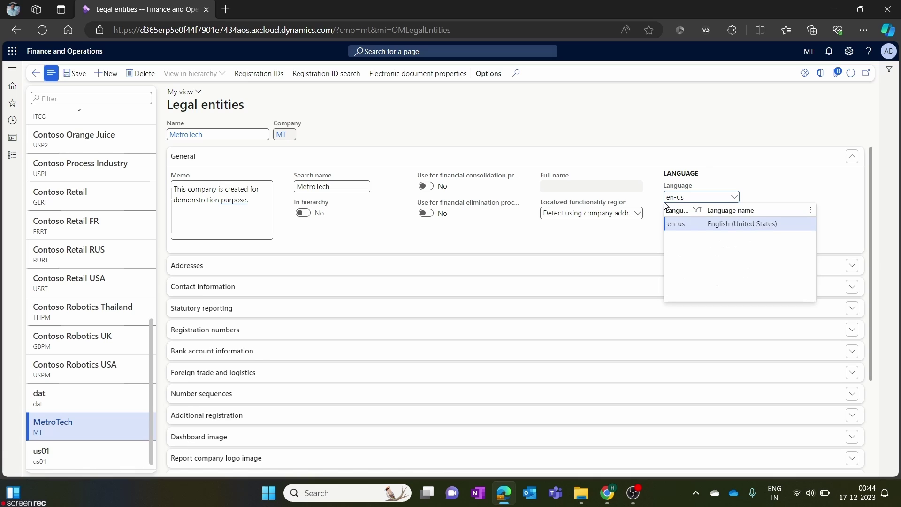
pyautogui.click(739, 227)
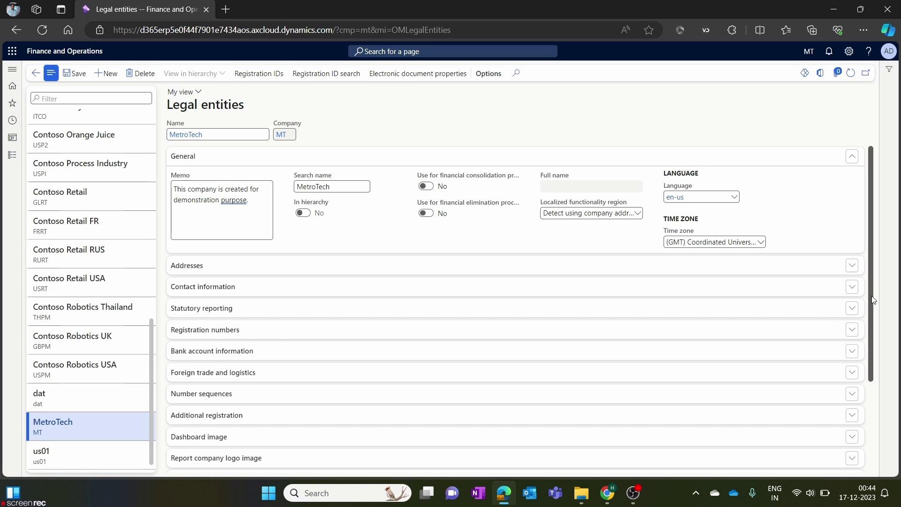
# Set the time zone to (GMT+05:30) Chennai, Kolkata and expand the Addresses section.
pyautogui.click(761, 242)
pyautogui.scroll(-4, 758, 375)
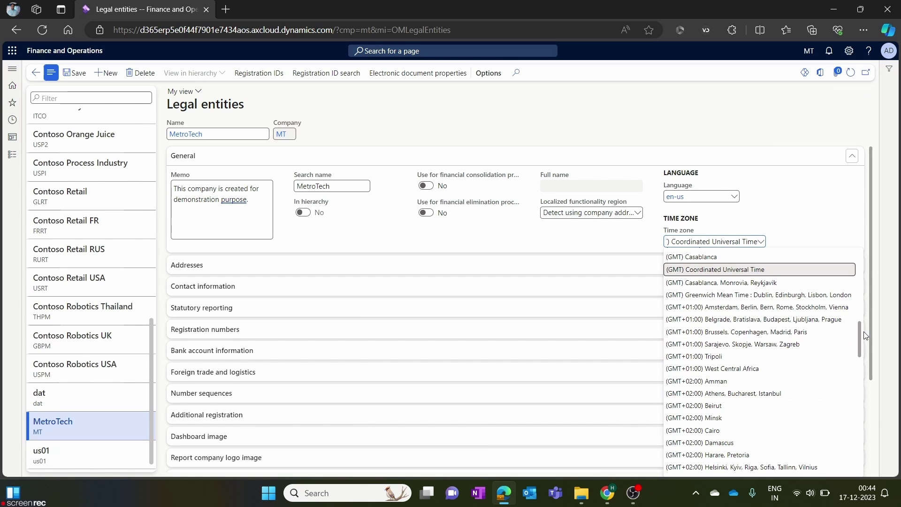
pyautogui.moveTo(861, 339); pyautogui.dragTo(863, 409)
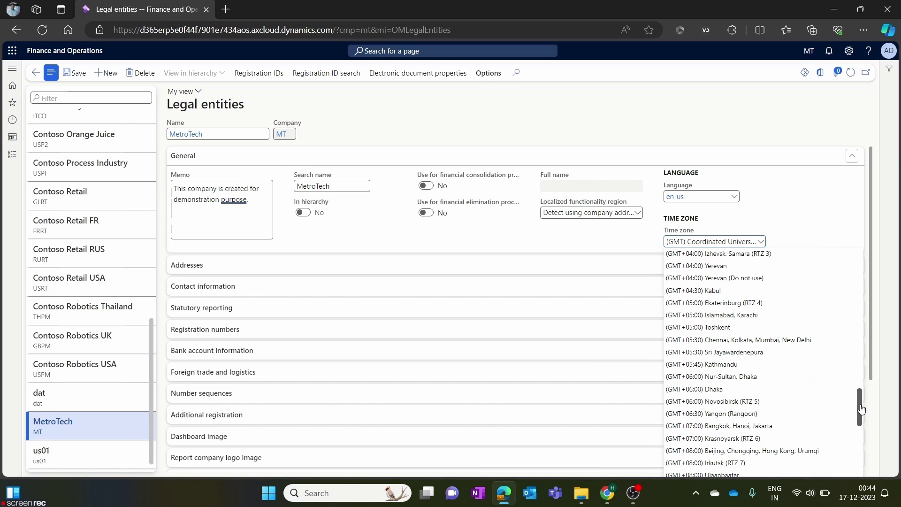
pyautogui.click(744, 342)
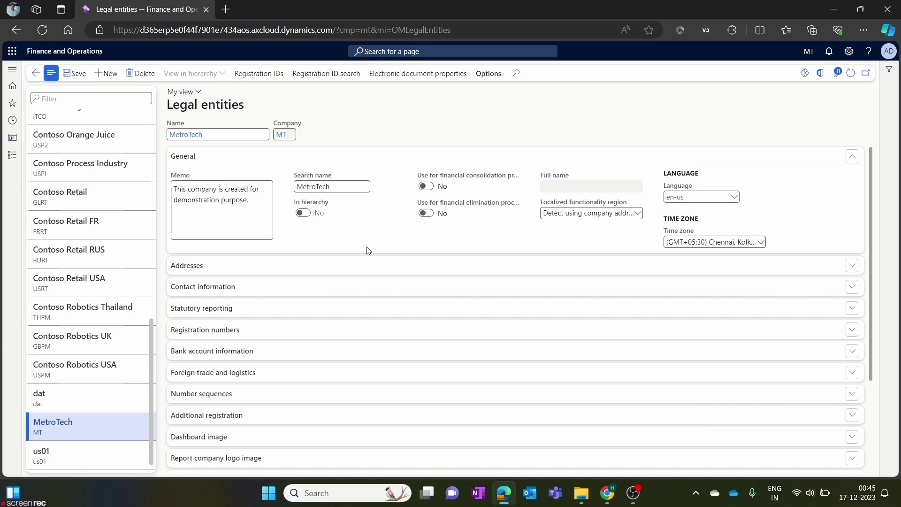
pyautogui.click(313, 270)
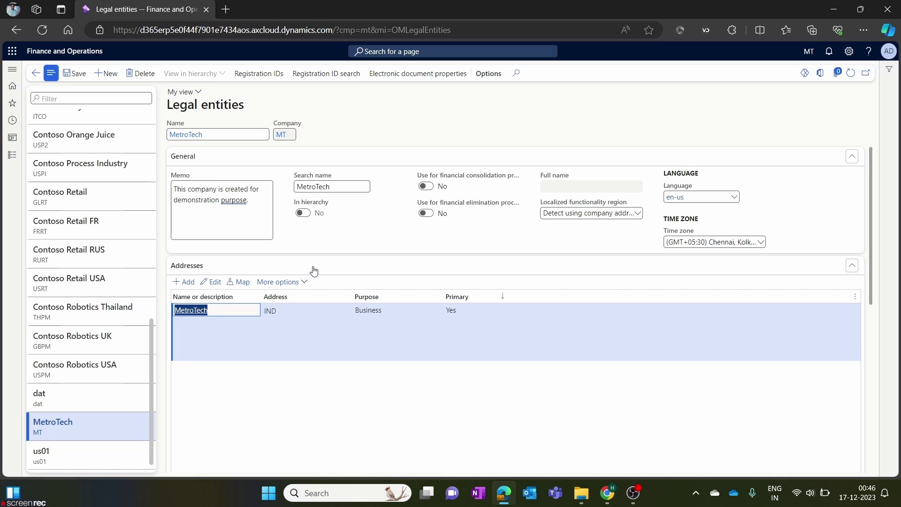
# Edit MetroTech's Business address in IND.
pyautogui.click(213, 285)
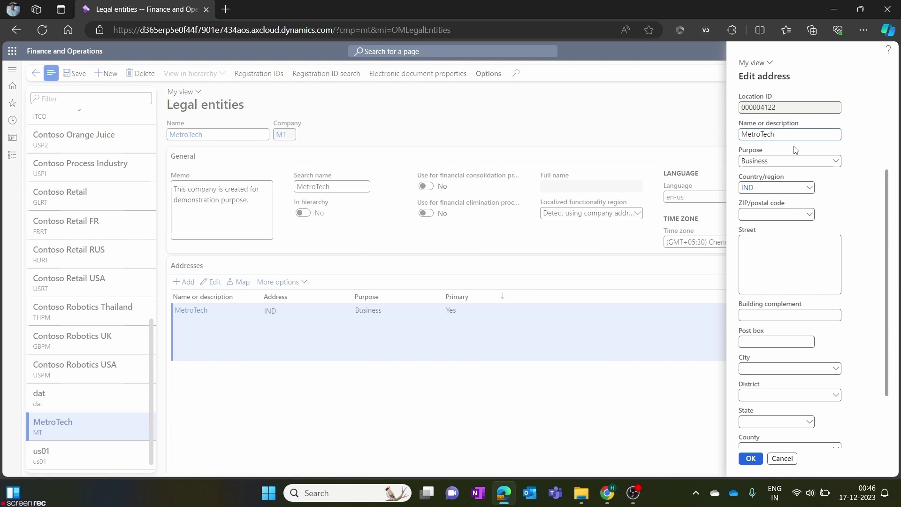
pyautogui.moveTo(800, 131); pyautogui.dragTo(704, 137)
pyautogui.click(855, 139)
pyautogui.click(836, 163)
pyautogui.scroll(-5, 739, 242)
pyautogui.scroll(5, 739, 245)
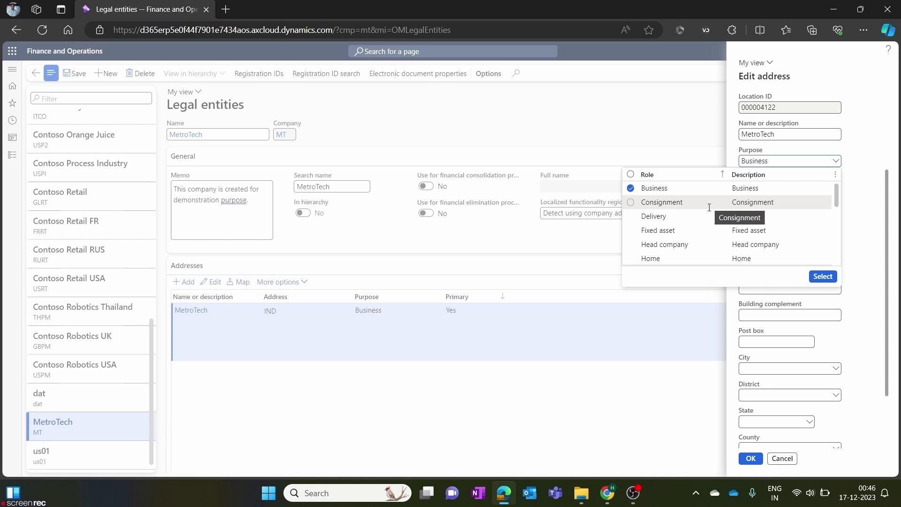
pyautogui.click(861, 183)
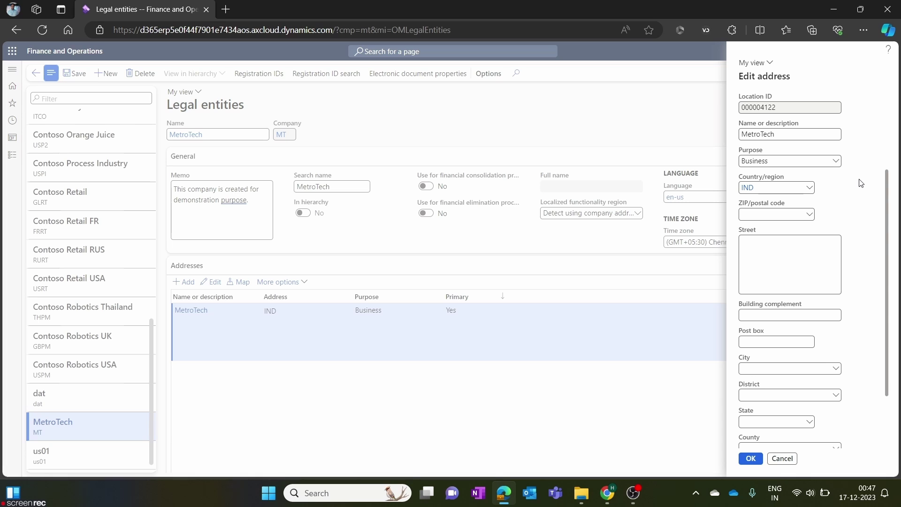
pyautogui.click(810, 188)
# Keep IND as the address country, browse ZIP codes without choosing, and open the ZIP field's context menu.
pyautogui.click(811, 190)
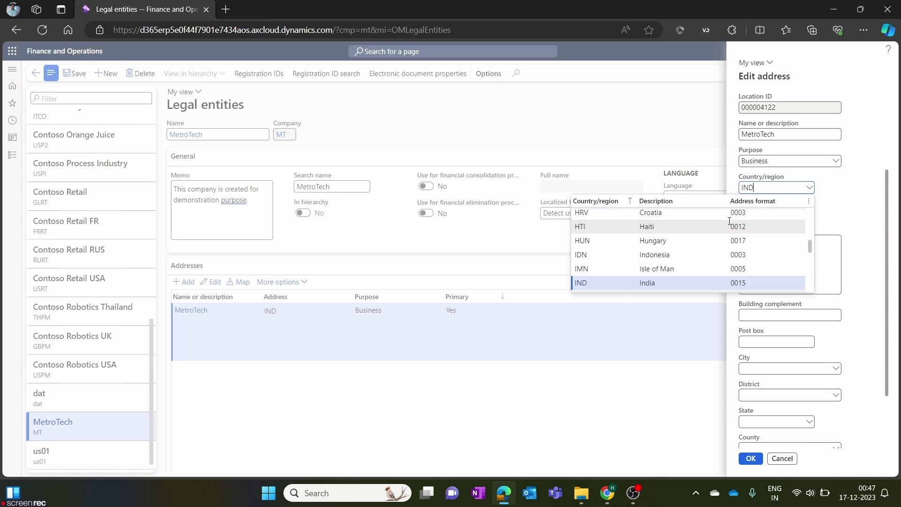
pyautogui.click(598, 283)
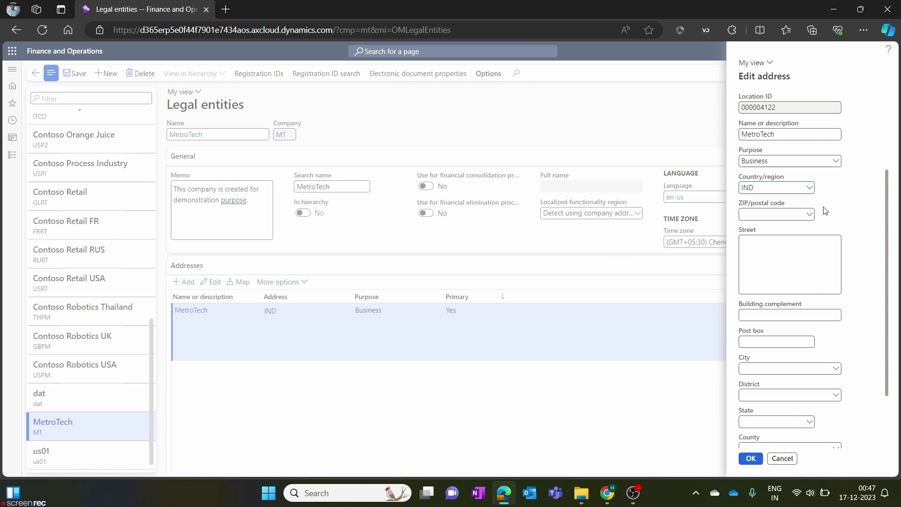
pyautogui.click(811, 217)
pyautogui.click(810, 216)
pyautogui.scroll(-5, 182, 408)
pyautogui.scroll(15, 182, 407)
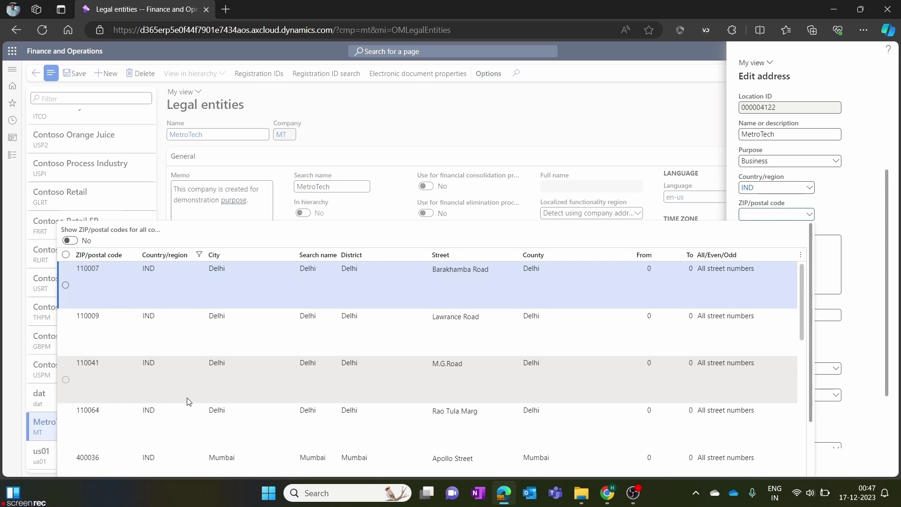
pyautogui.scroll(-4, 799, 314)
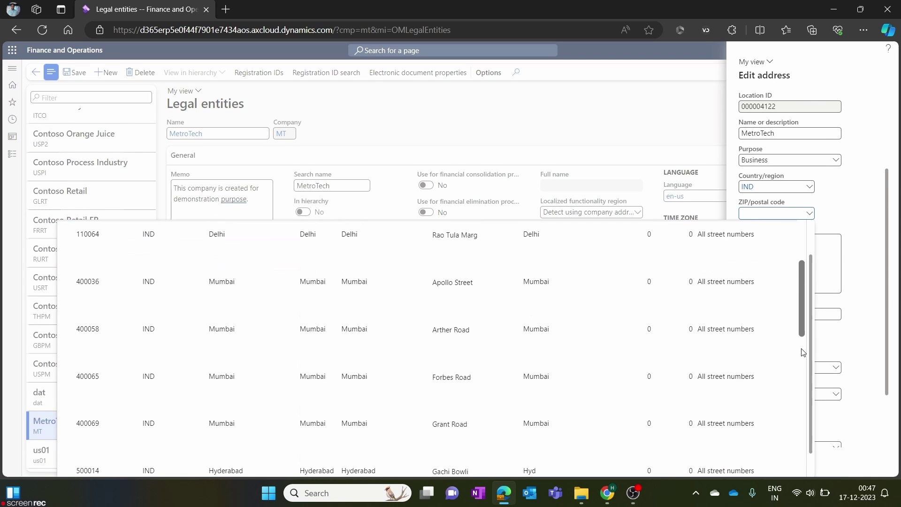
pyautogui.click(810, 215)
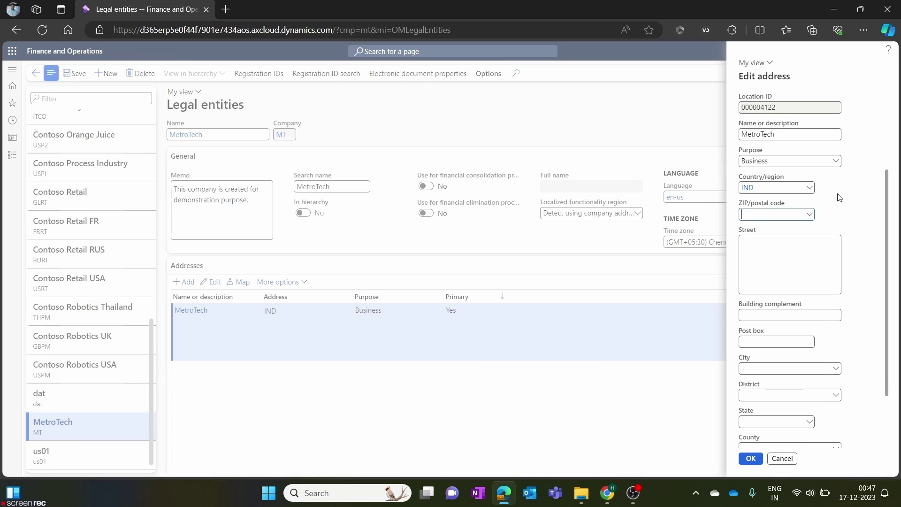
pyautogui.rightClick(812, 220)
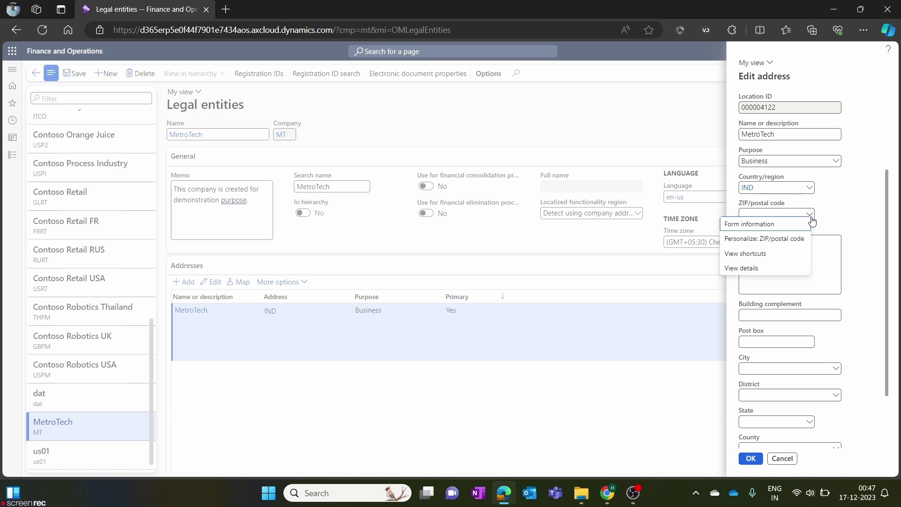
# Open ZIP/postal code Address setup via View details and visit Country/region, State/province and City pages.
pyautogui.click(775, 273)
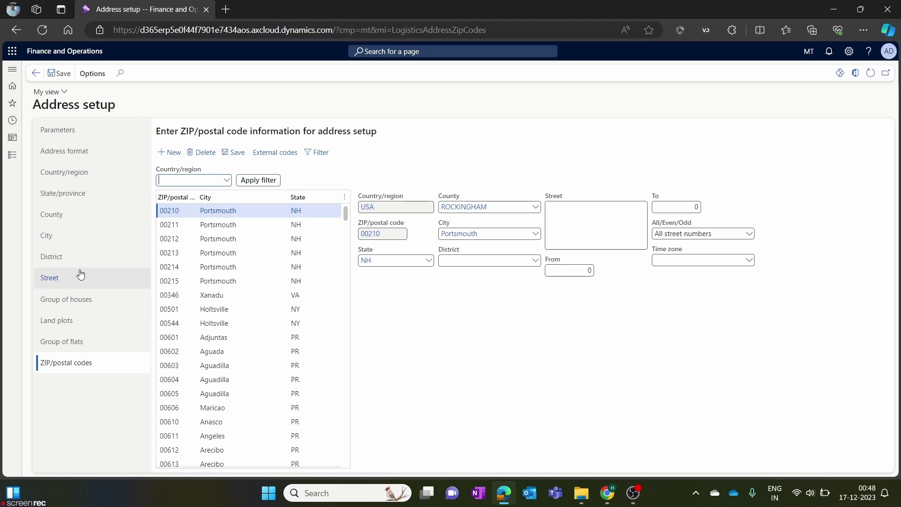
pyautogui.click(89, 174)
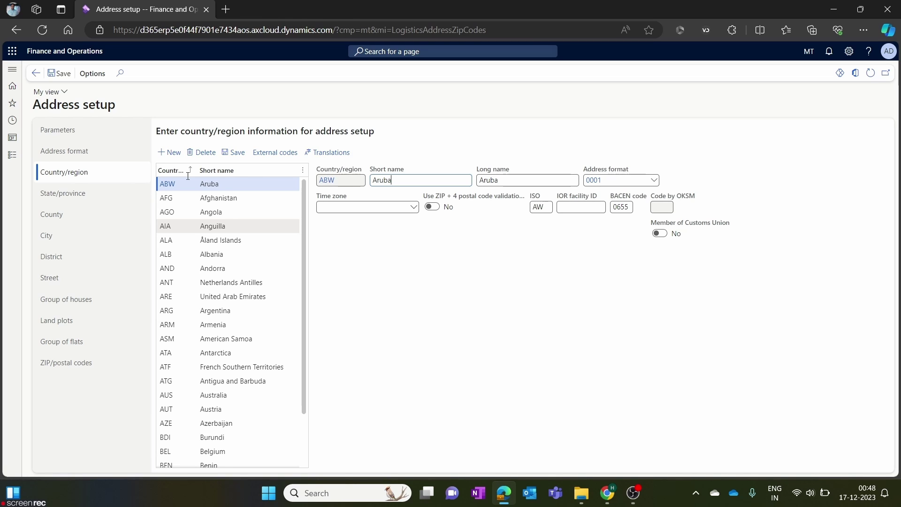
pyautogui.click(104, 197)
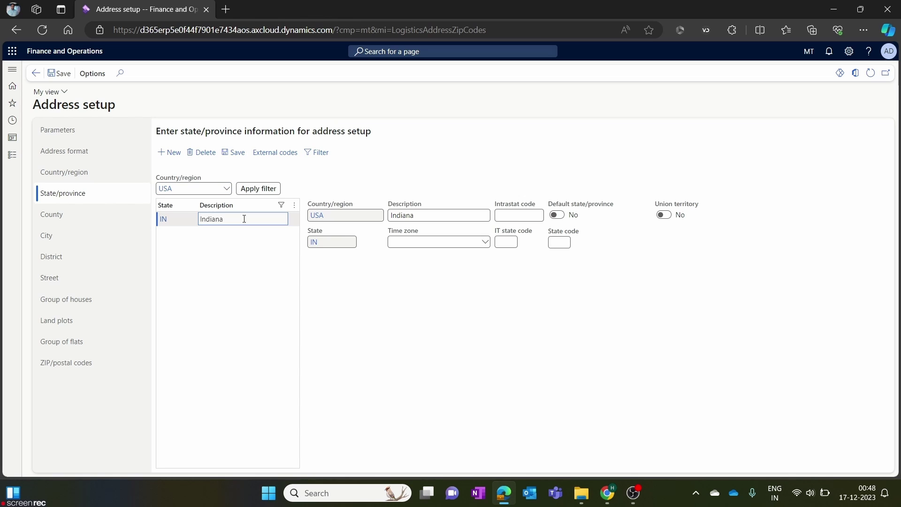
pyautogui.click(56, 236)
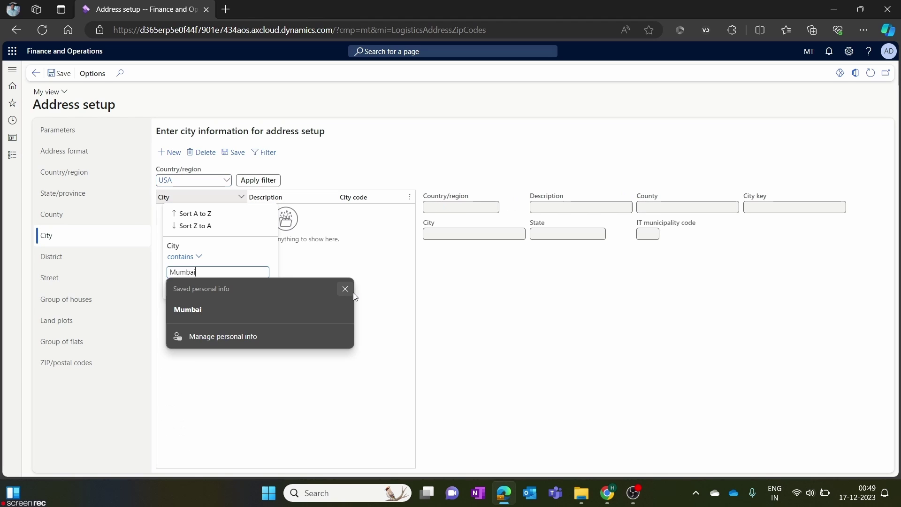
# Filter cities to country IND, select Mumbai, and go to the ZIP/postal codes page.
pyautogui.click(346, 288)
pyautogui.click(228, 183)
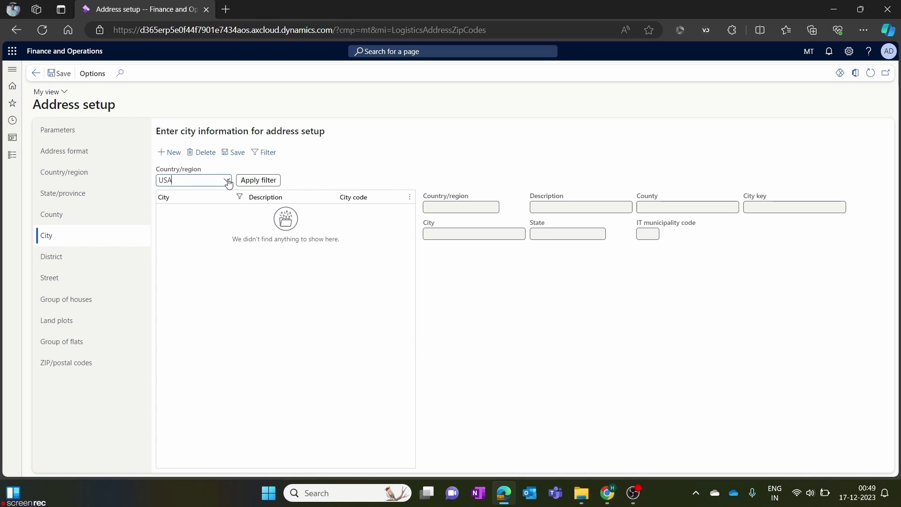
pyautogui.click(227, 182)
pyautogui.scroll(20, 191, 261)
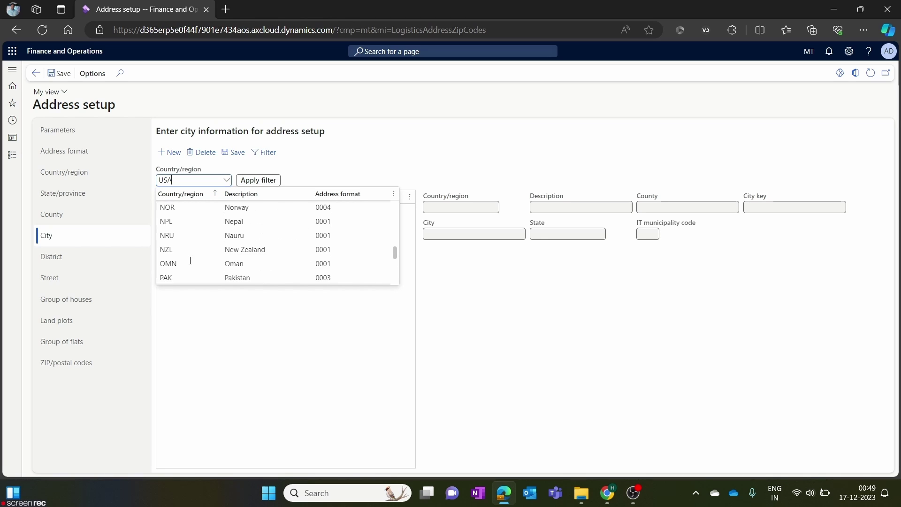
pyautogui.scroll(-15, 190, 261)
pyautogui.scroll(5, 193, 260)
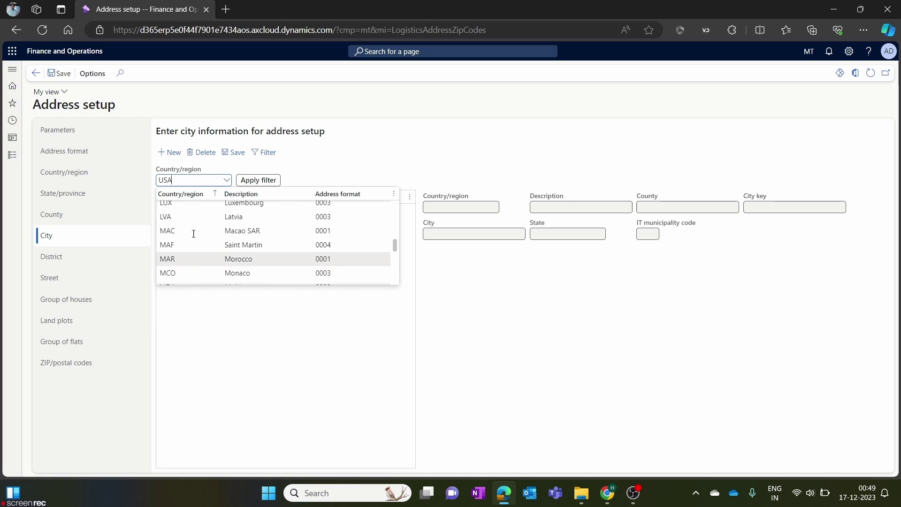
pyautogui.click(196, 193)
pyautogui.write('in')
pyautogui.press('Return')
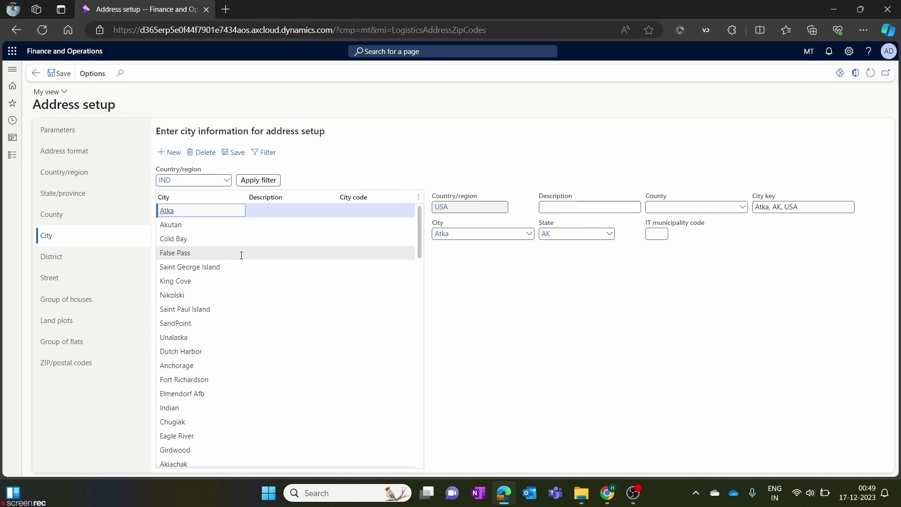
pyautogui.click(258, 180)
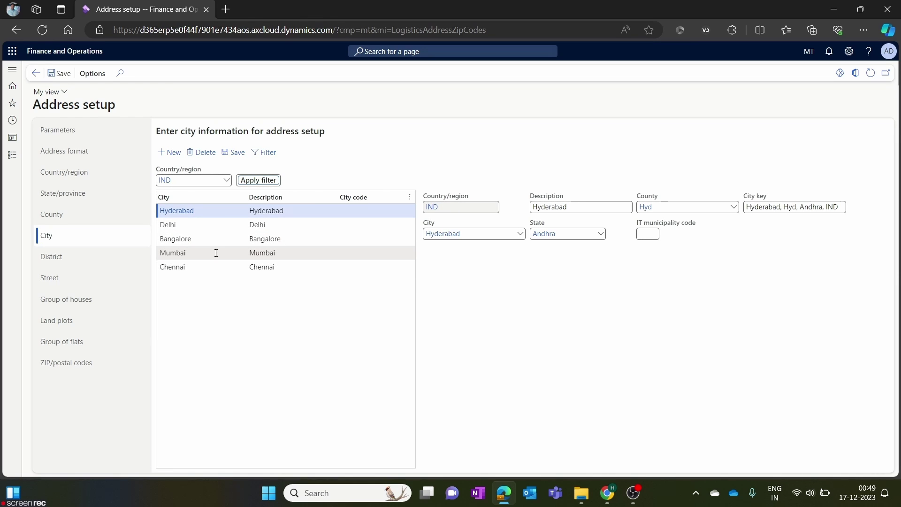
pyautogui.click(215, 256)
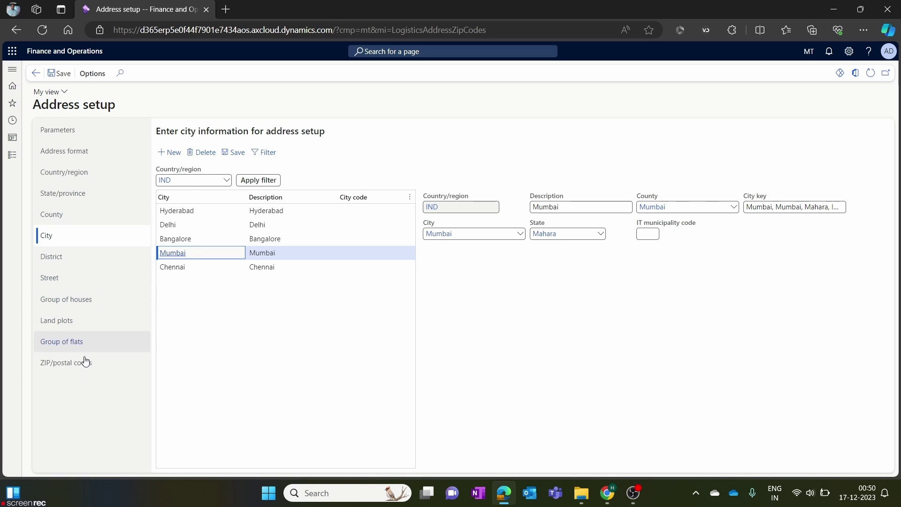
pyautogui.click(112, 367)
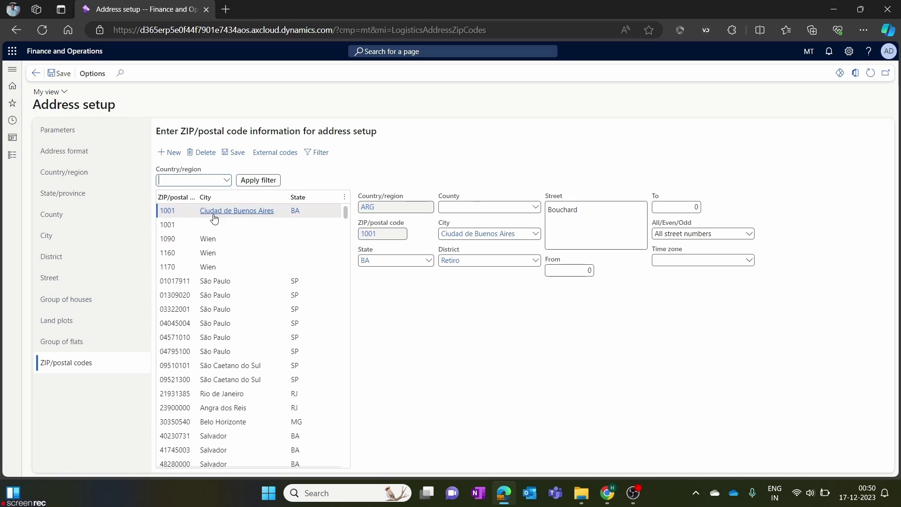
# Filter the ZIP/postal codes list to show only India's codes.
pyautogui.click(200, 179)
pyautogui.write('ind')
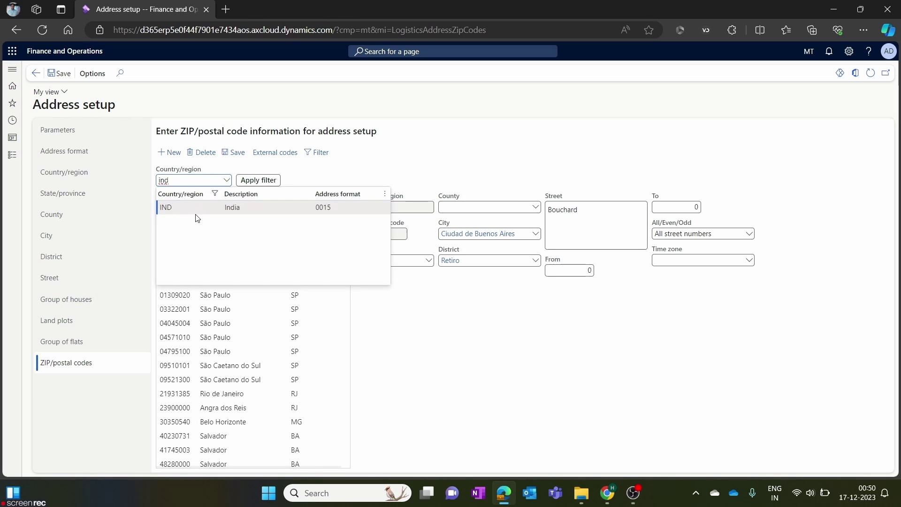
pyautogui.click(202, 208)
pyautogui.click(270, 181)
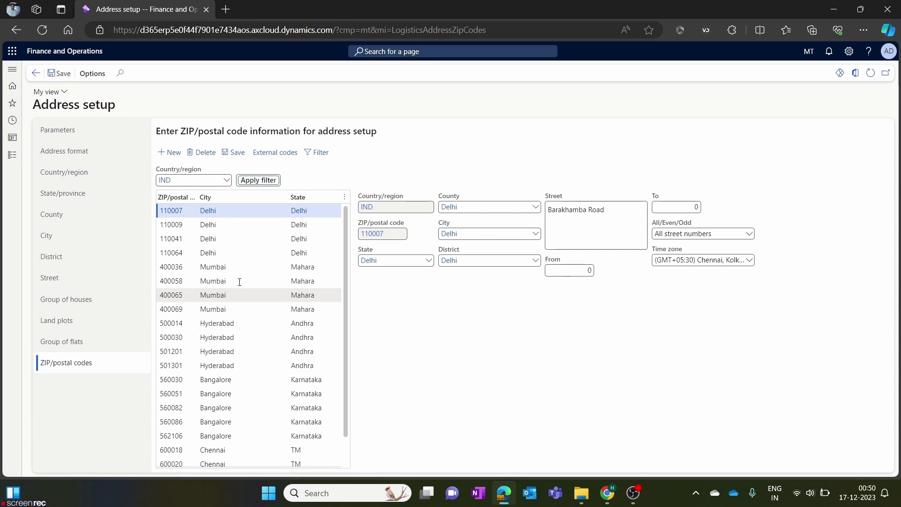
pyautogui.moveTo(242, 273)
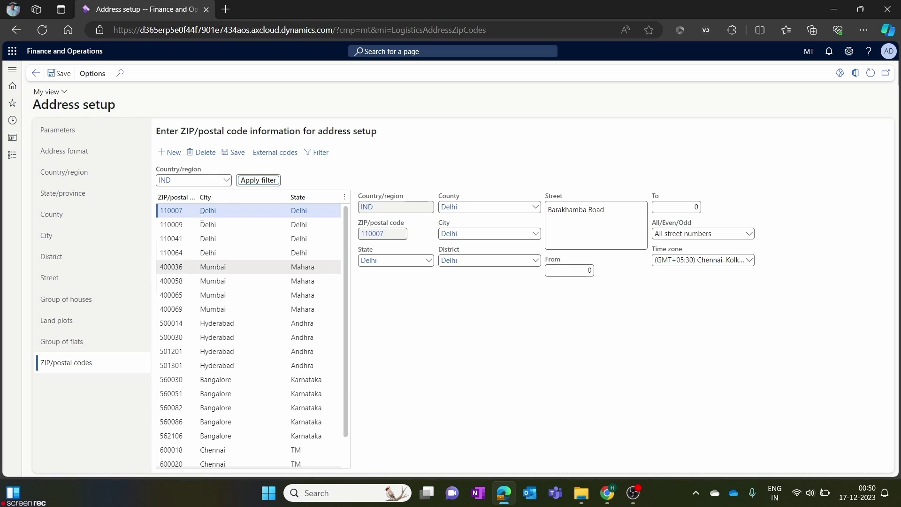
# Create a new ZIP/postal code 40069 with state Mahara.
pyautogui.click(172, 156)
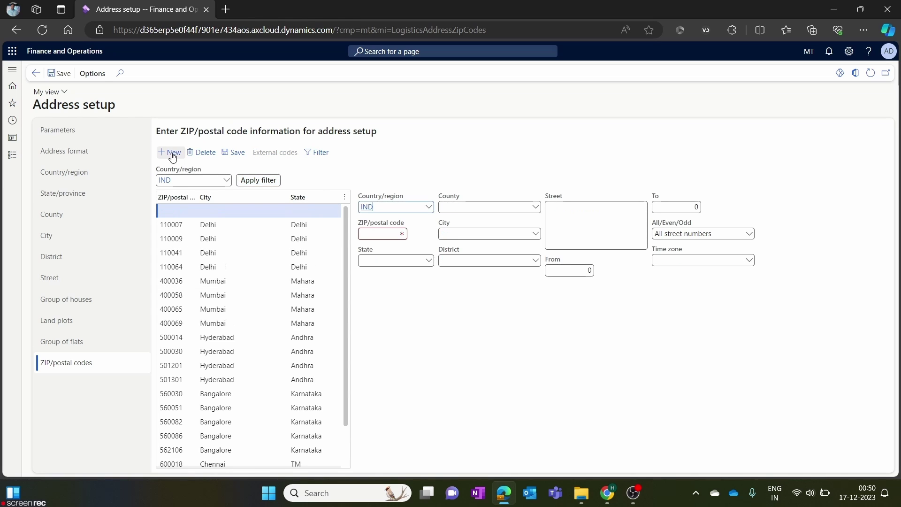
pyautogui.click(386, 236)
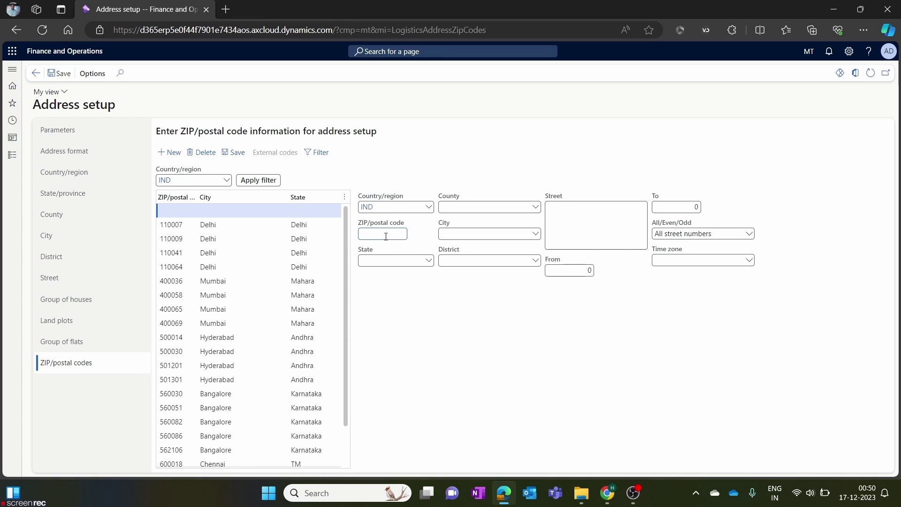
pyautogui.write('40069')
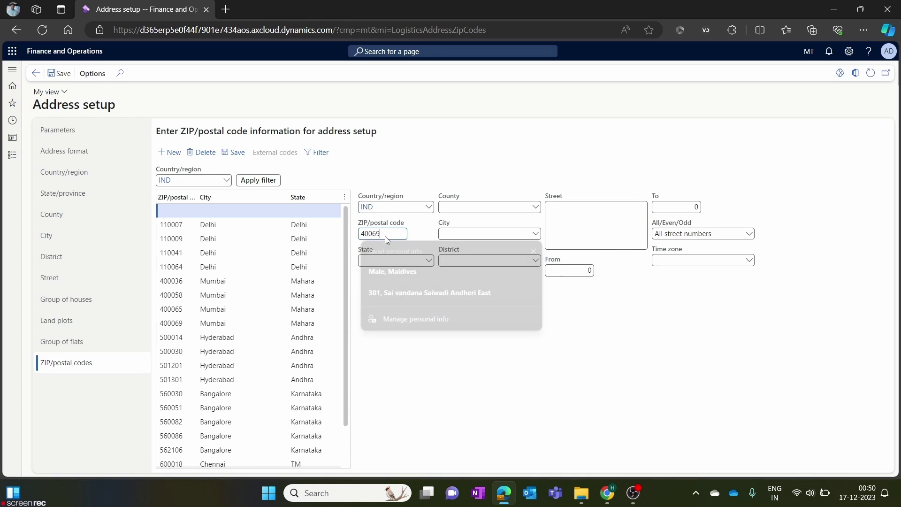
pyautogui.click(425, 261)
pyautogui.click(429, 261)
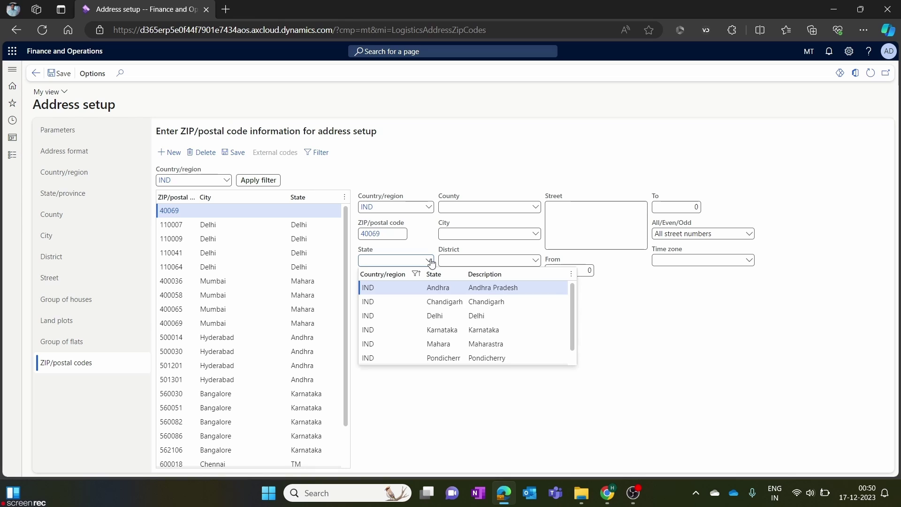
pyautogui.click(420, 345)
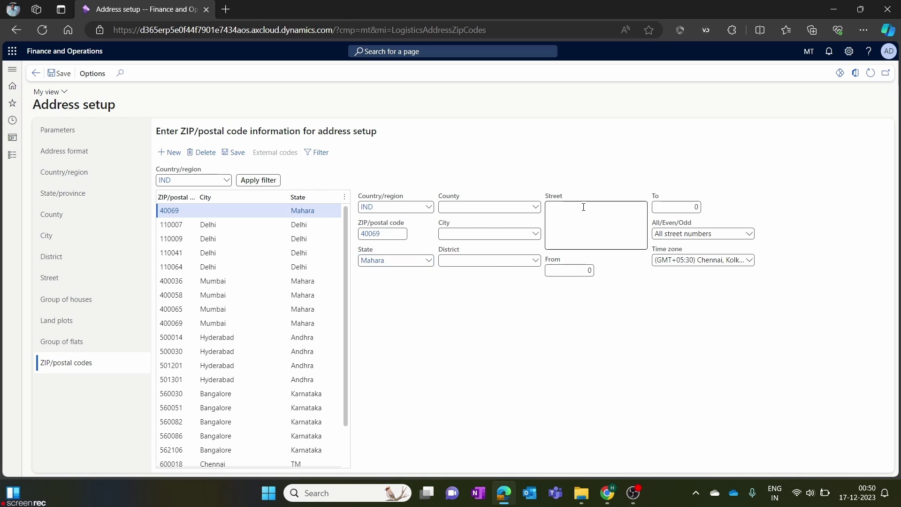
# Set county, city and district to Mumbai and save the postal code record.
pyautogui.click(536, 208)
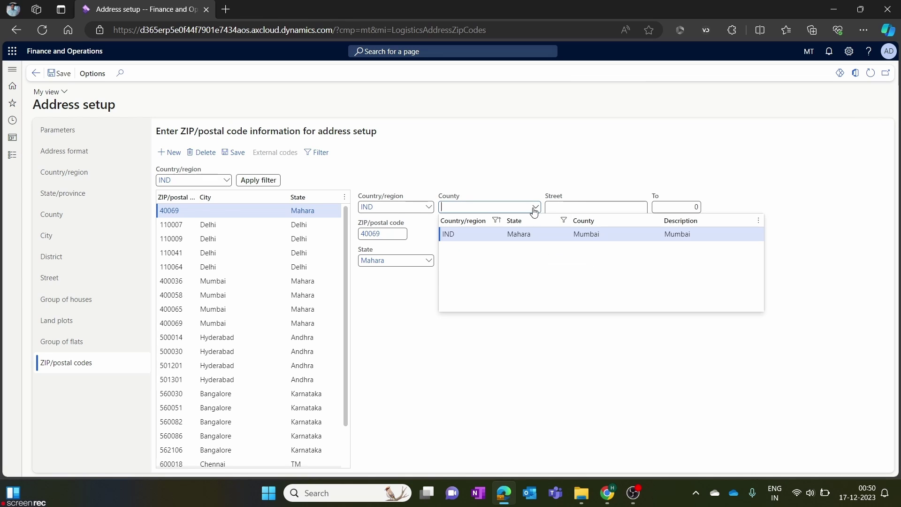
pyautogui.click(501, 235)
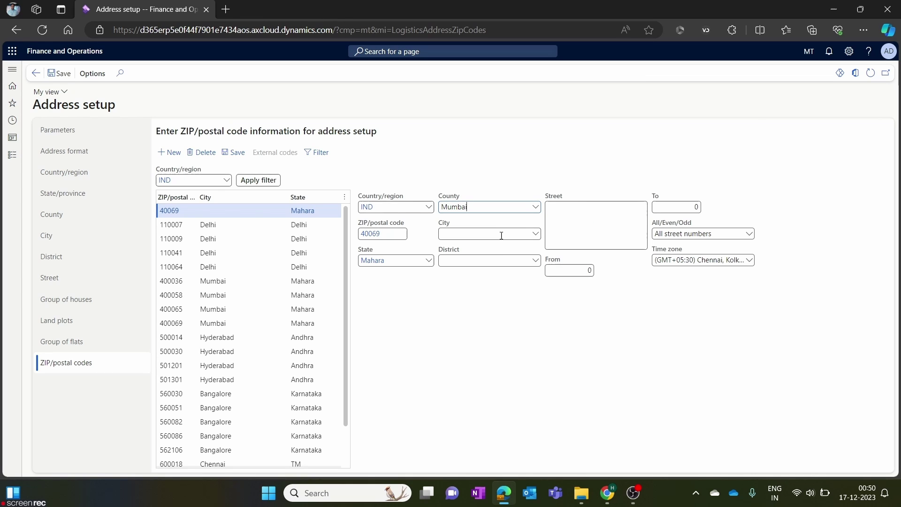
pyautogui.click(536, 234)
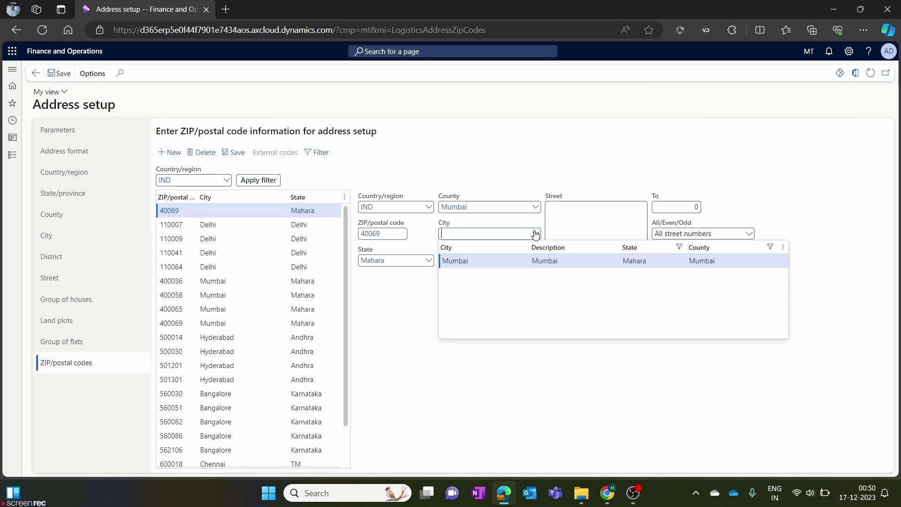
pyautogui.click(517, 261)
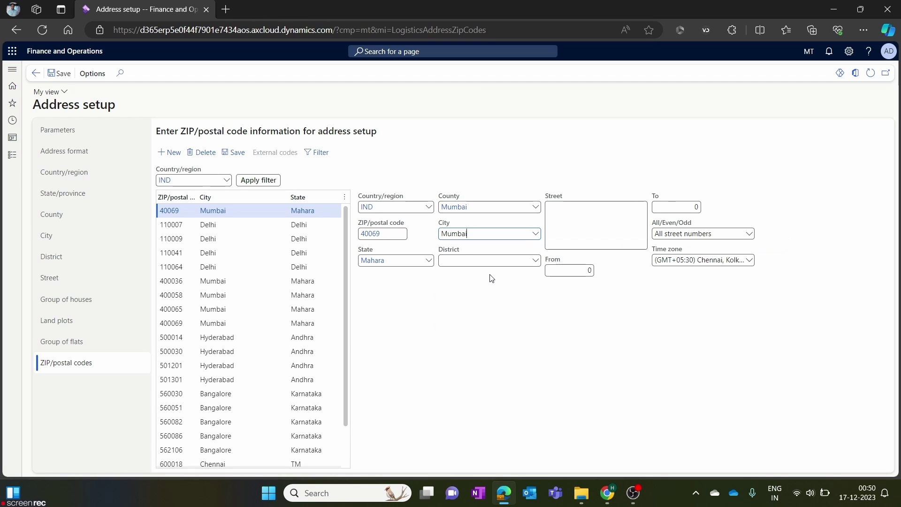
pyautogui.click(535, 261)
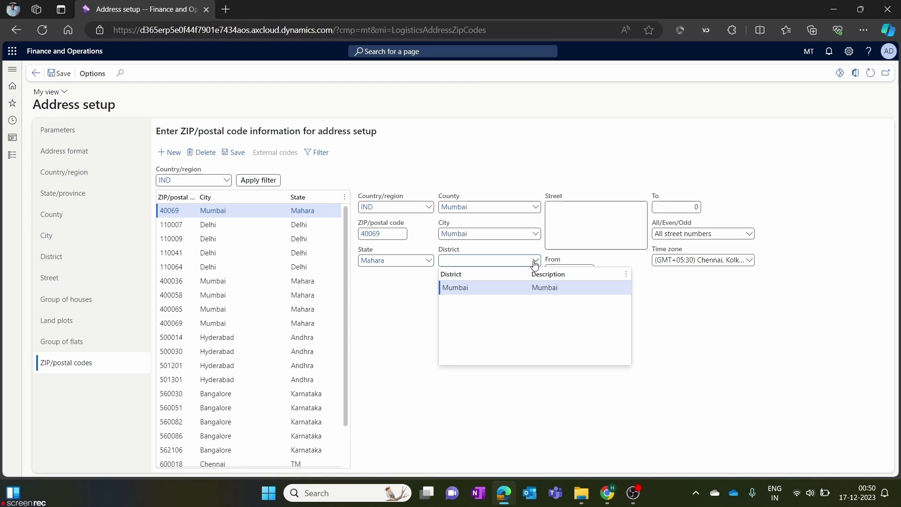
pyautogui.click(489, 287)
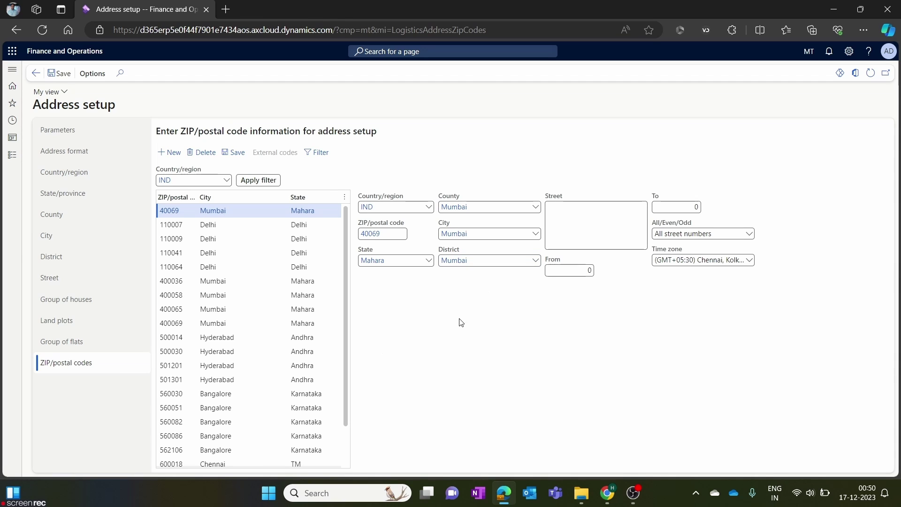
pyautogui.click(61, 73)
pyautogui.click(577, 224)
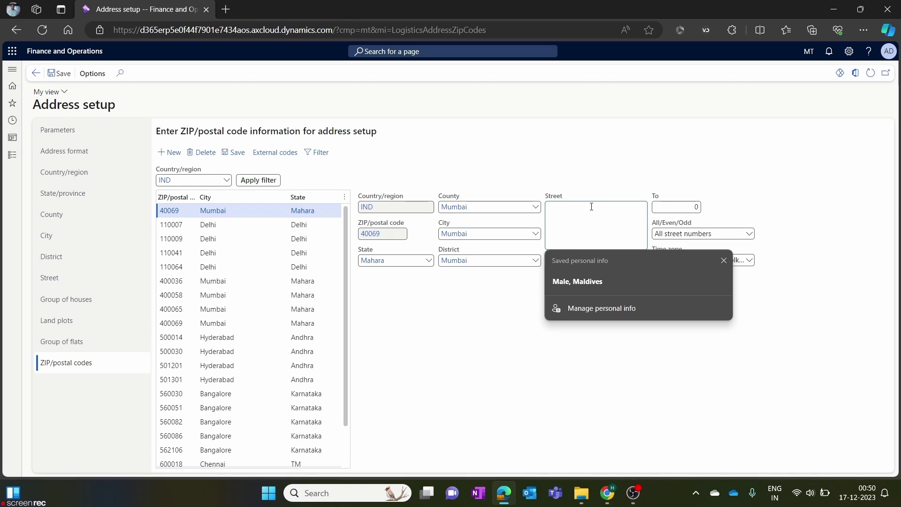
pyautogui.click(719, 261)
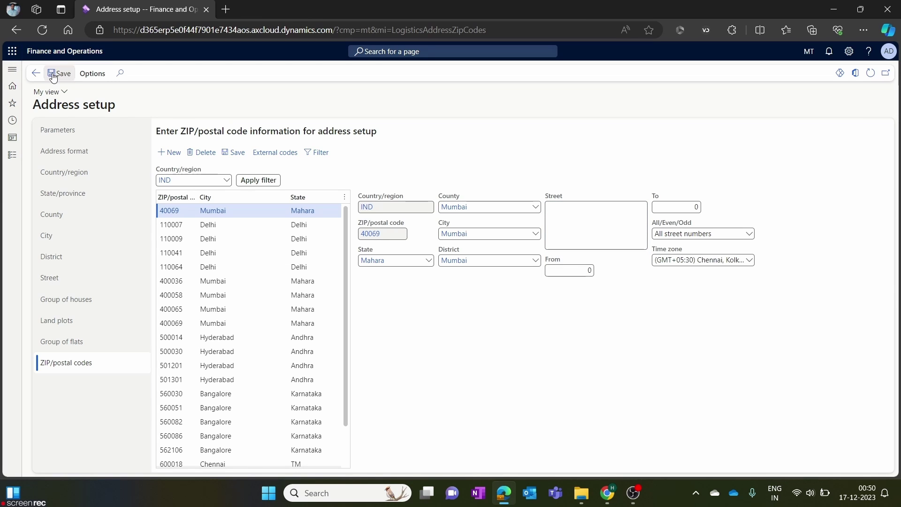
# Back on MetroTech's address, set ZIP/postal code 400069 to fill in Grant Road, Mumbai, Mahara.
pyautogui.click(36, 74)
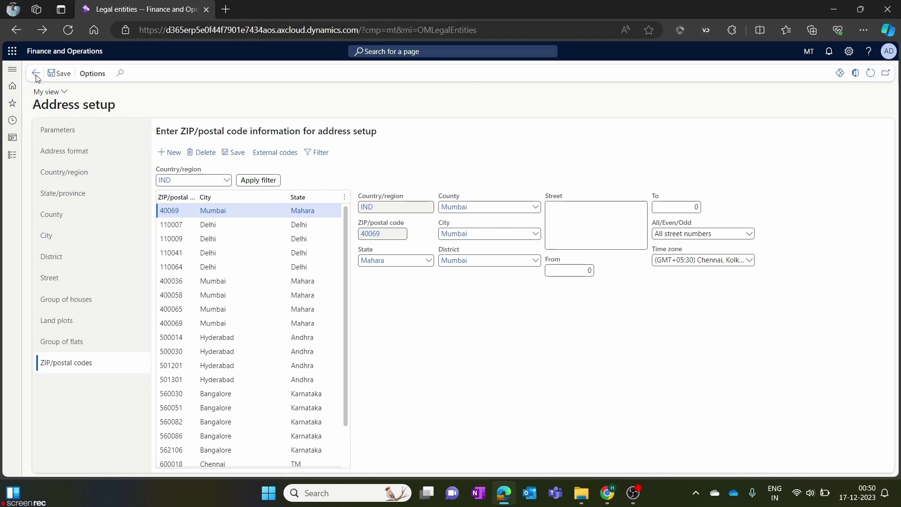
pyautogui.click(783, 218)
pyautogui.write('400069')
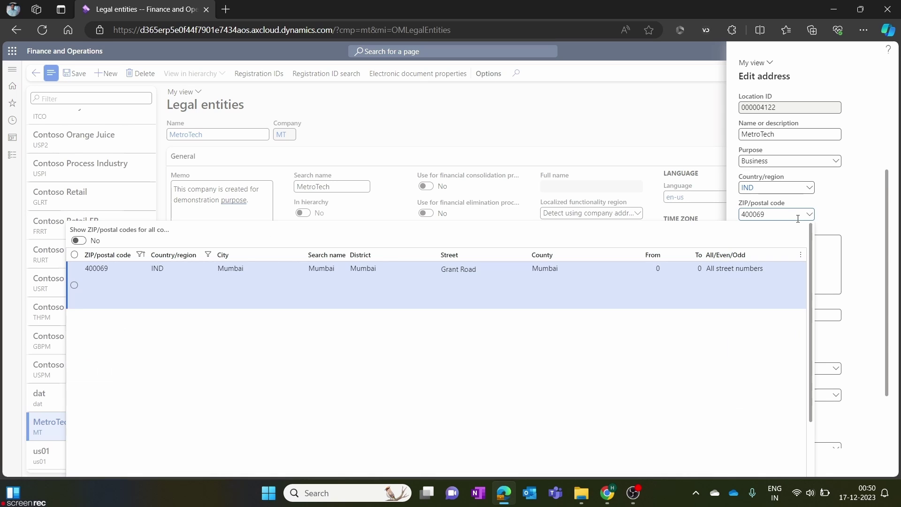
pyautogui.click(358, 284)
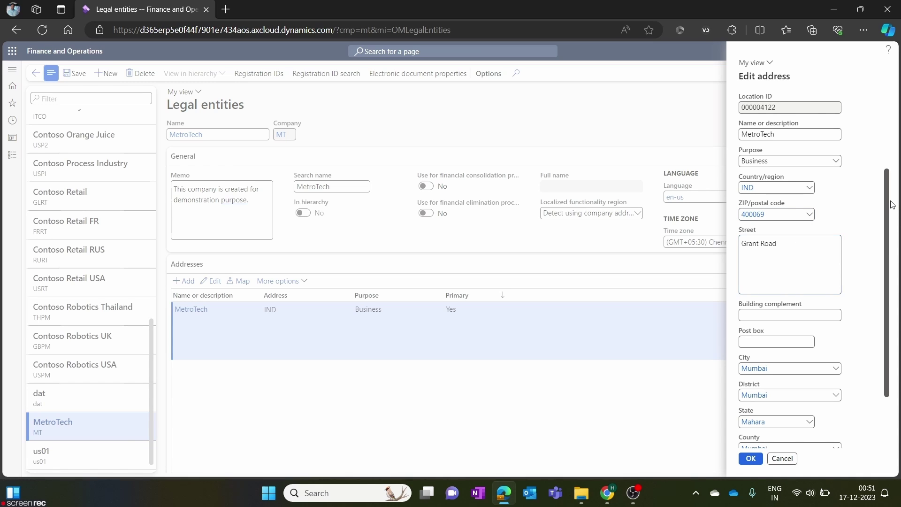
pyautogui.scroll(-2, 793, 291)
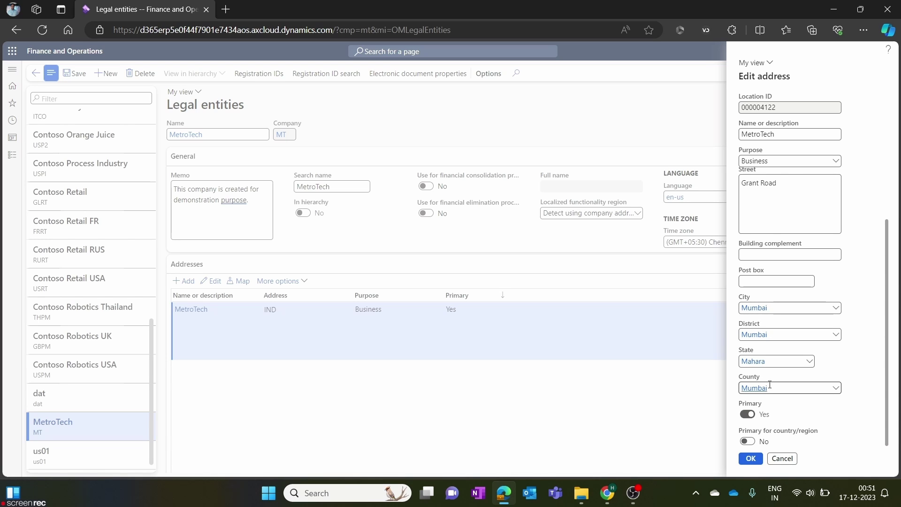
pyautogui.scroll(2, 853, 301)
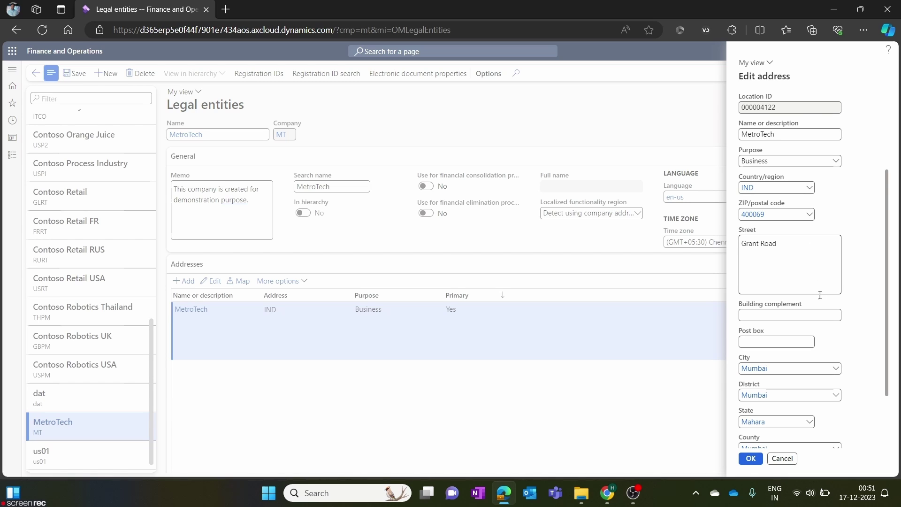
pyautogui.scroll(-2, 820, 294)
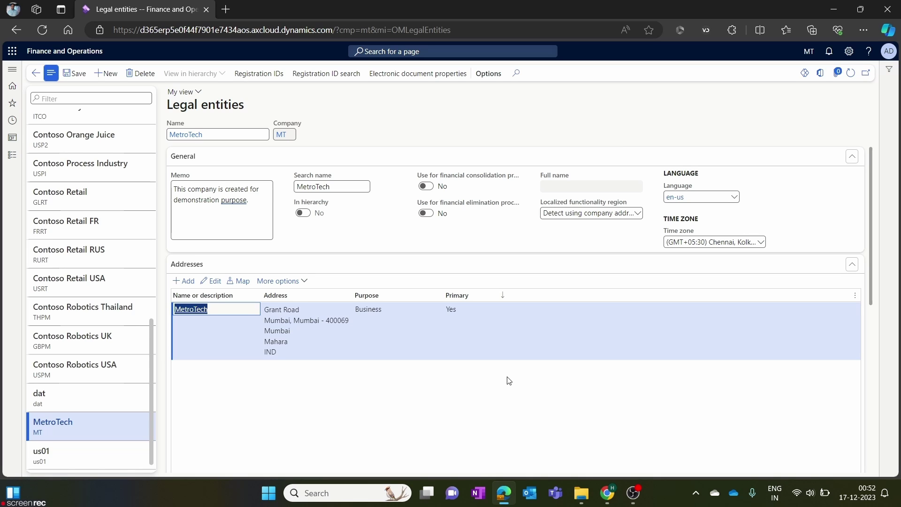
# Add an address named 'Delivery address' with purpose Delivery instead of Business.
pyautogui.click(190, 279)
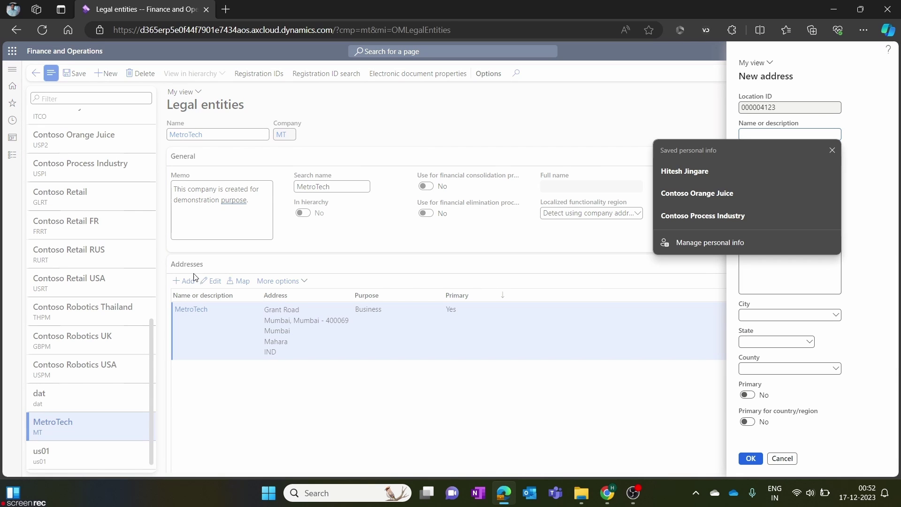
pyautogui.click(832, 150)
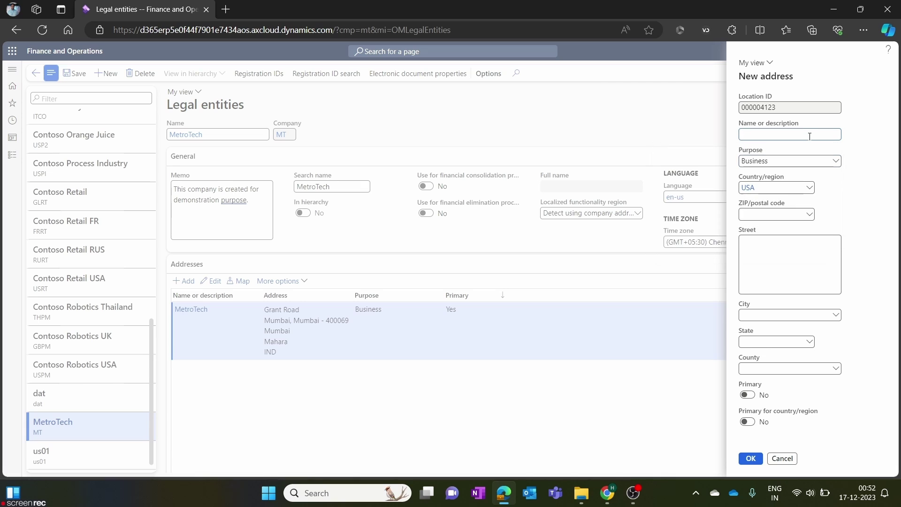
pyautogui.write('Delui')
pyautogui.press('BackSpace')
pyautogui.write('ivery address')
pyautogui.click(836, 161)
pyautogui.click(630, 189)
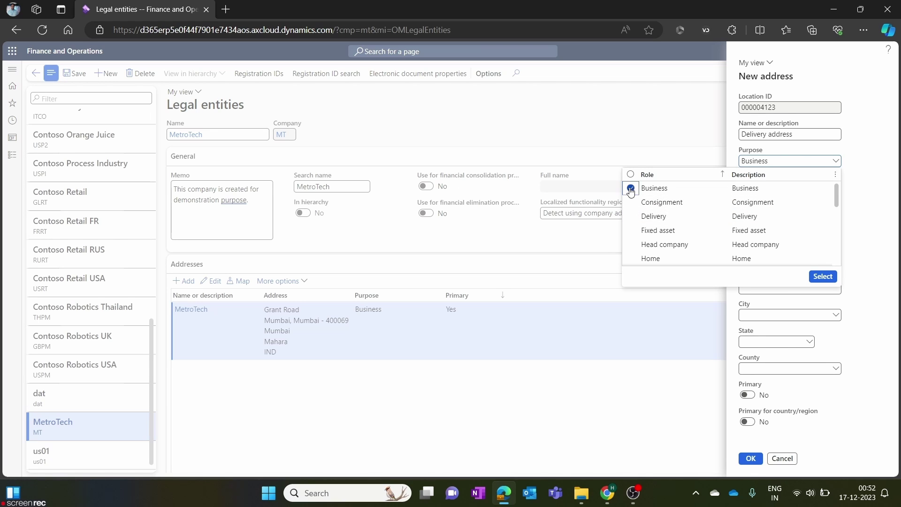
pyautogui.click(630, 217)
pyautogui.click(823, 276)
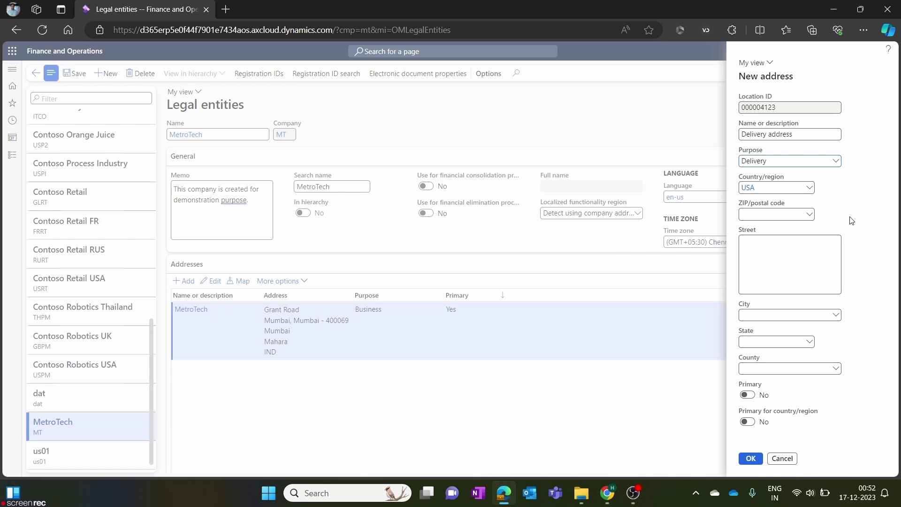
# Change the new address's country/region from USA to India.
pyautogui.click(792, 188)
pyautogui.press('BackSpace')
pyautogui.write('ind')
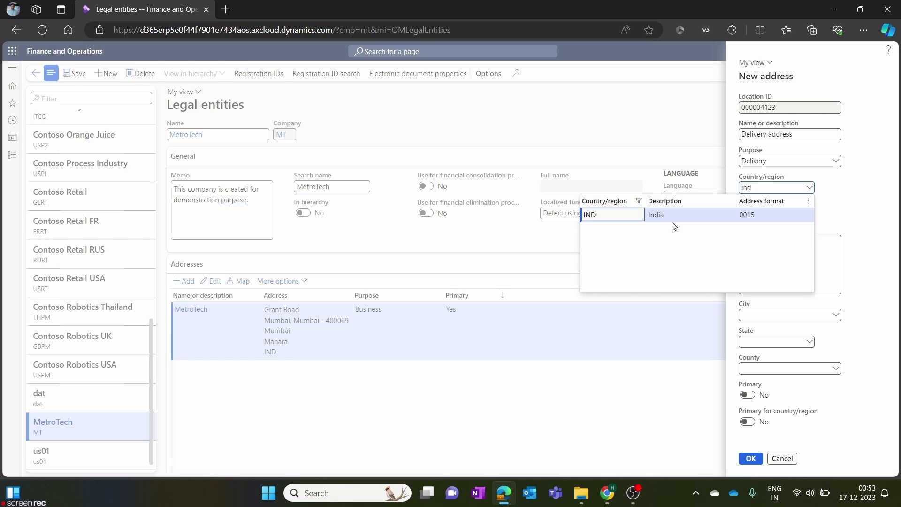
pyautogui.click(678, 218)
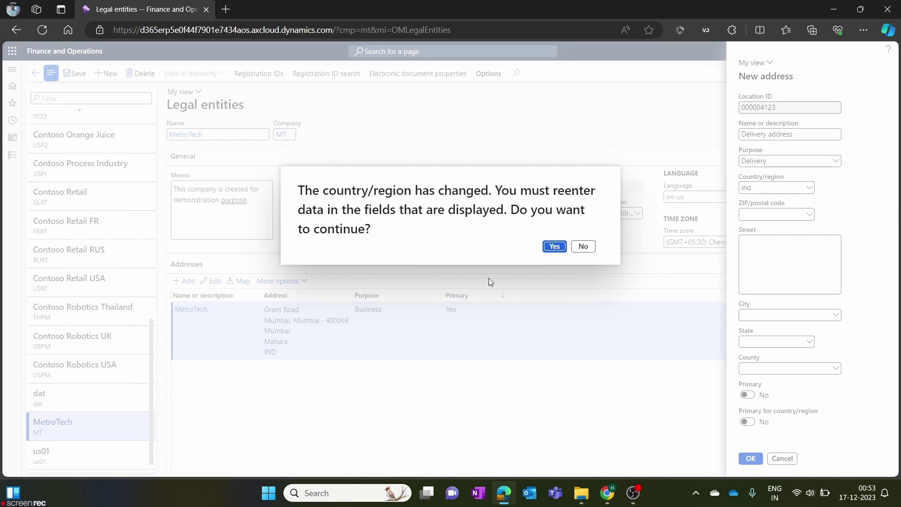
# Confirm the switch to India and pick ZIP code 400036 (Apollo Street, Mumbai) for the address.
pyautogui.click(553, 251)
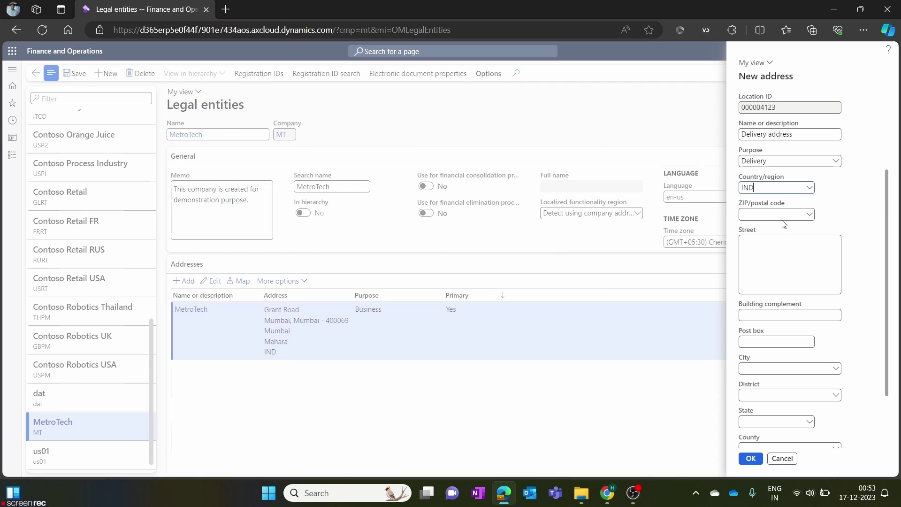
pyautogui.click(812, 216)
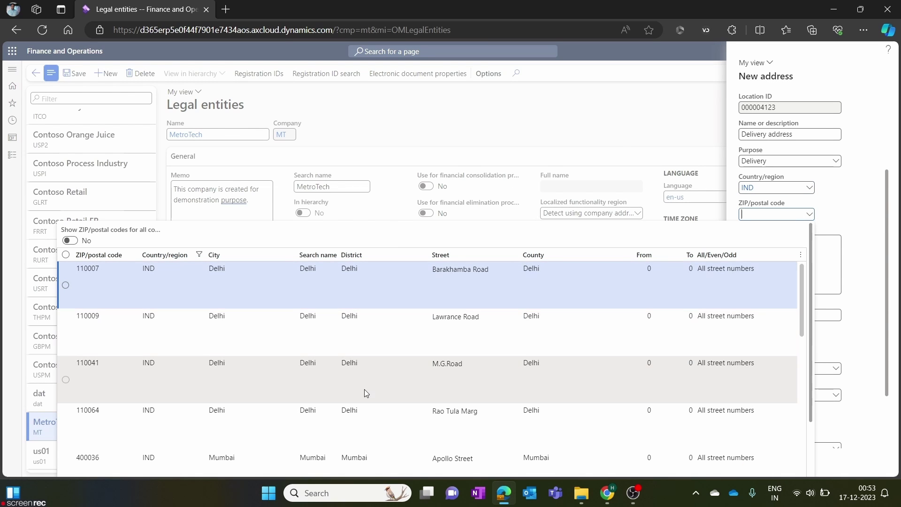
pyautogui.scroll(-5, 365, 391)
pyautogui.scroll(-3, 366, 395)
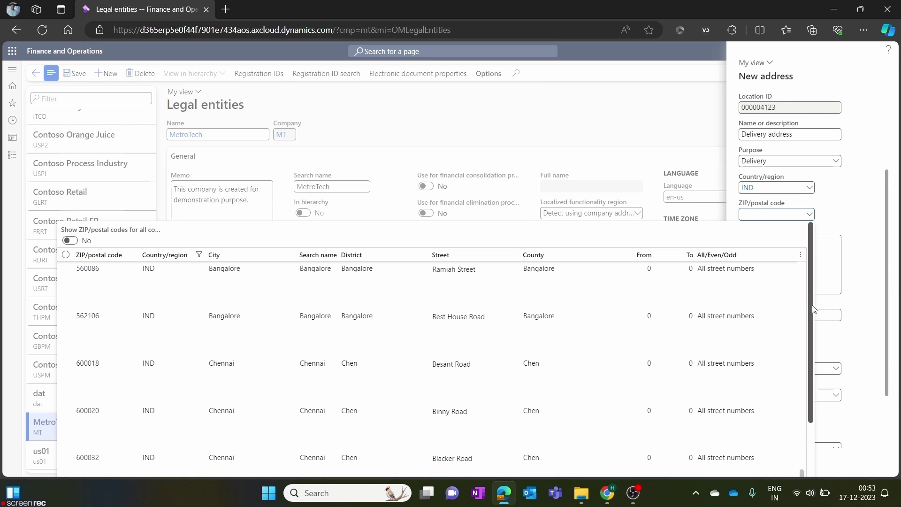
pyautogui.scroll(-1, 817, 360)
pyautogui.scroll(1, 817, 357)
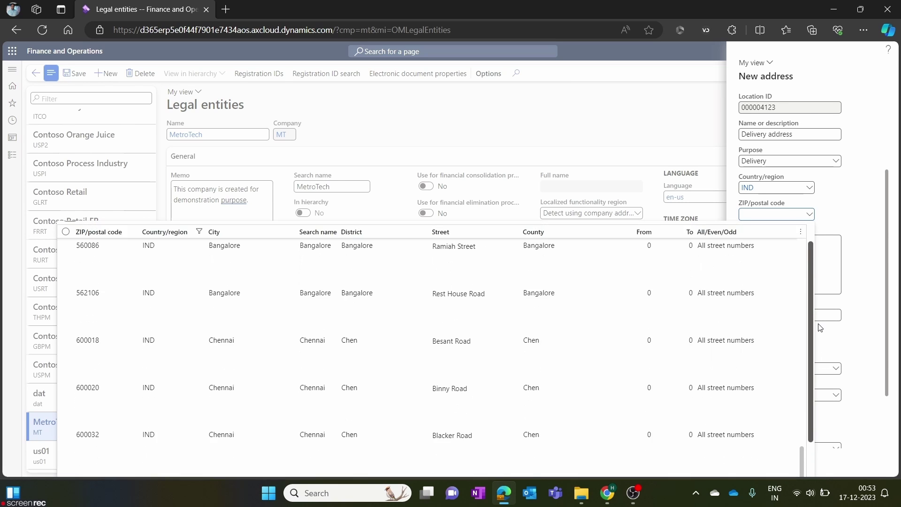
pyautogui.scroll(3, 368, 374)
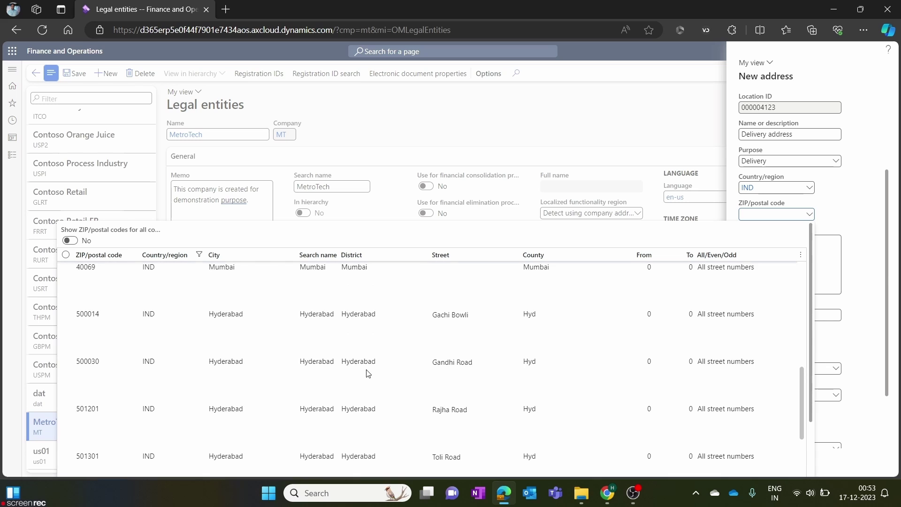
pyautogui.scroll(3, 368, 374)
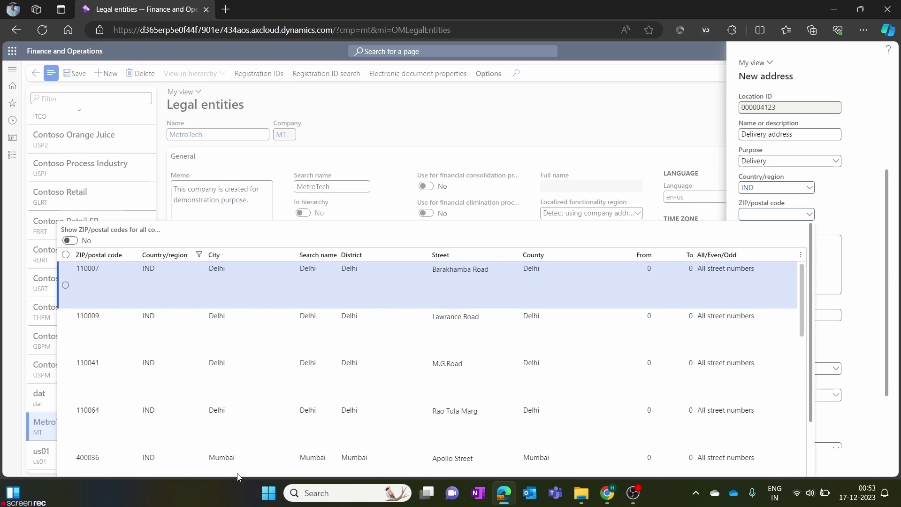
pyautogui.click(253, 456)
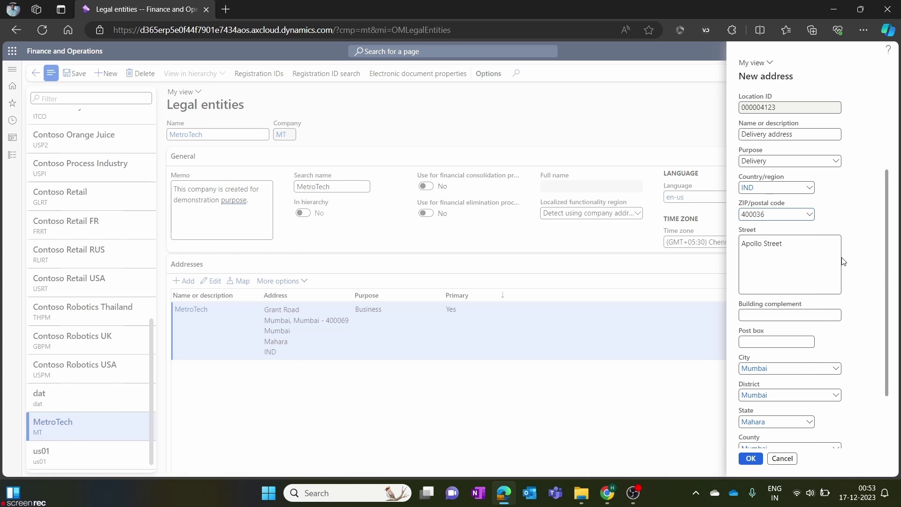
pyautogui.scroll(-2, 889, 250)
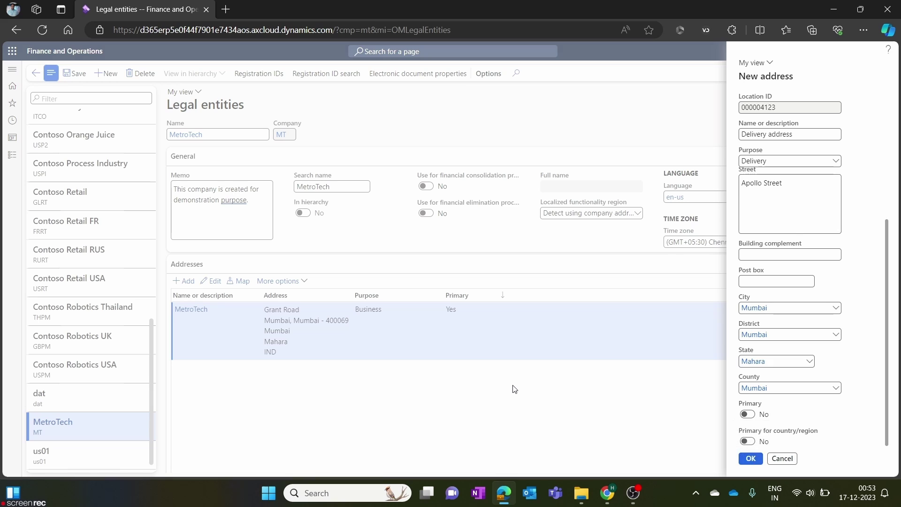
pyautogui.moveTo(871, 159); pyautogui.dragTo(869, 214)
# Scroll below the new Delivery address row and expand the empty Contact information section.
pyautogui.click(245, 281)
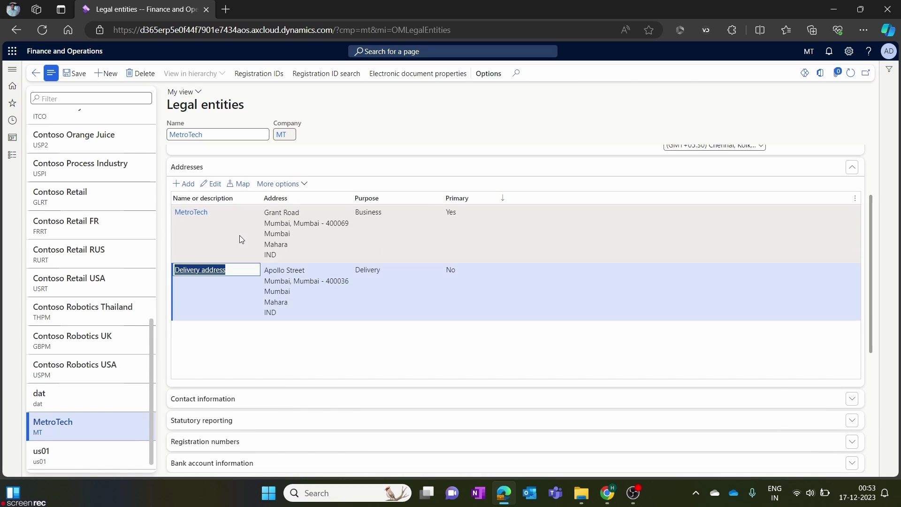
pyautogui.click(232, 285)
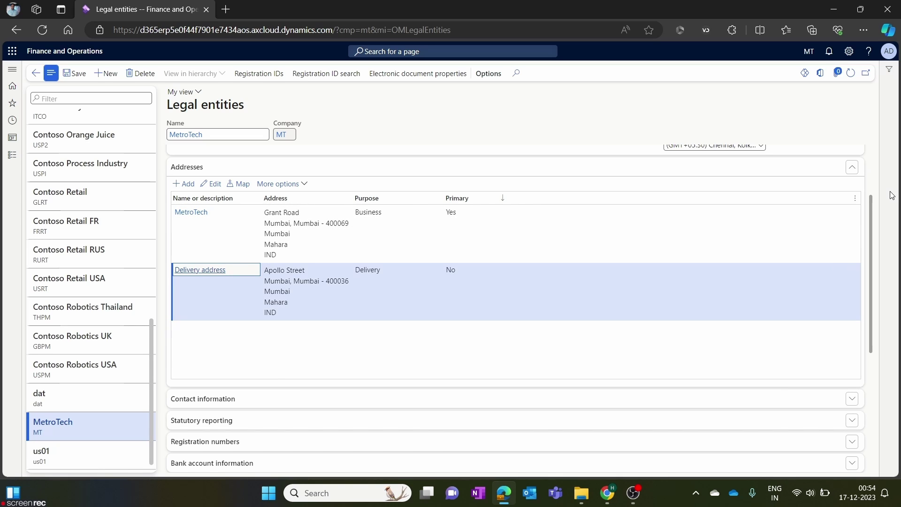
pyautogui.moveTo(877, 212); pyautogui.dragTo(878, 271)
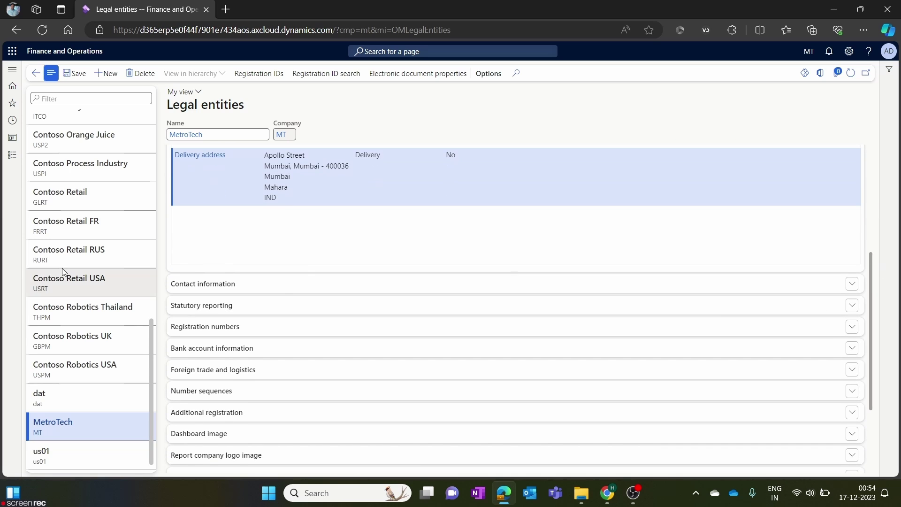
pyautogui.click(281, 287)
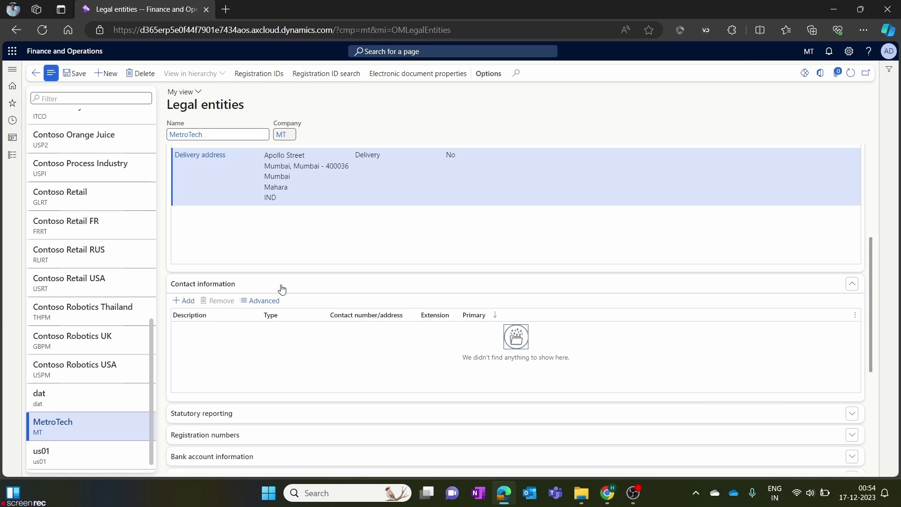
# Add a contact row of type Phone holding the company's phone number.
pyautogui.click(184, 301)
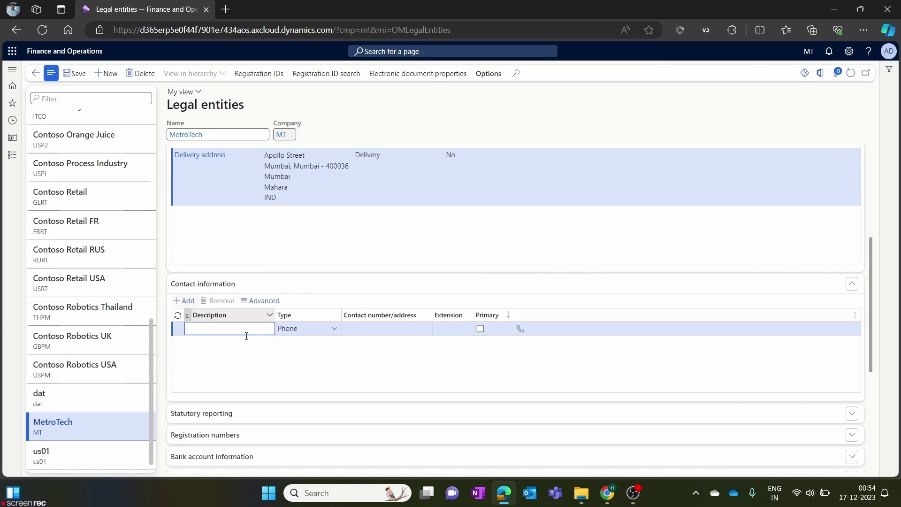
pyautogui.write('Email')
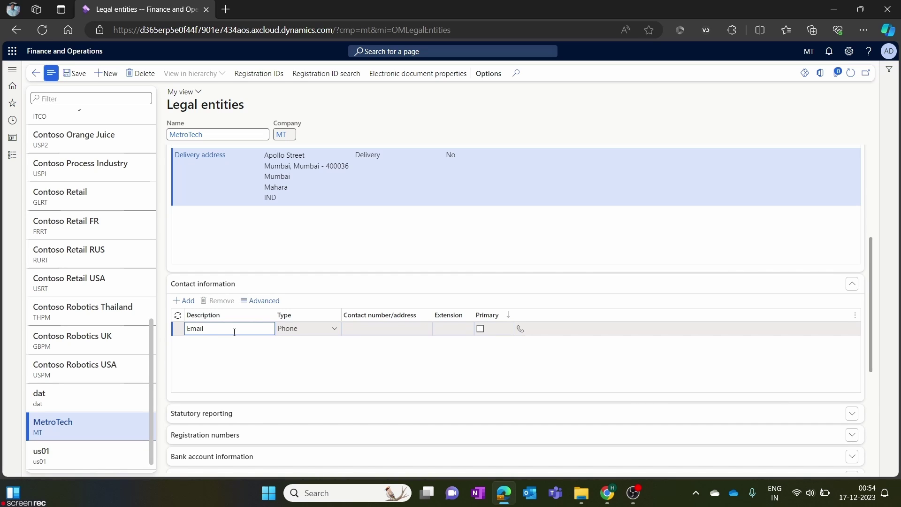
pyautogui.click(334, 329)
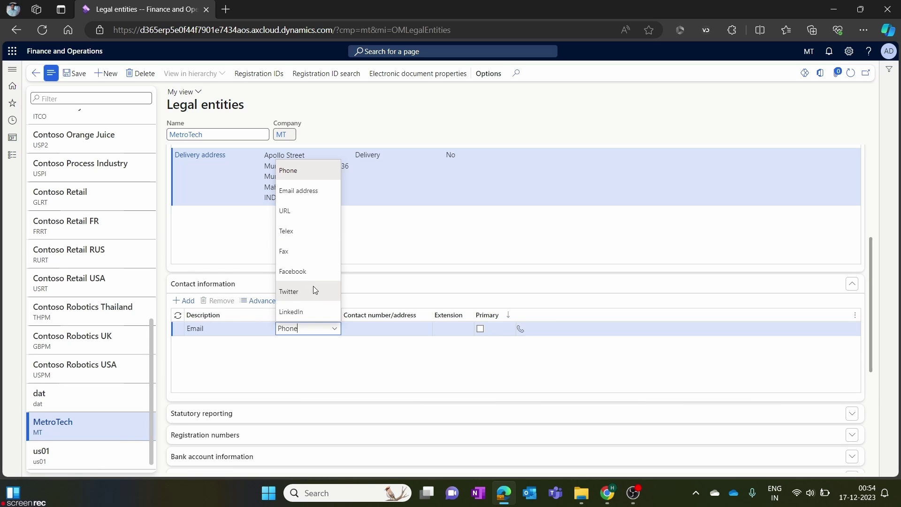
pyautogui.click(311, 174)
pyautogui.click(359, 329)
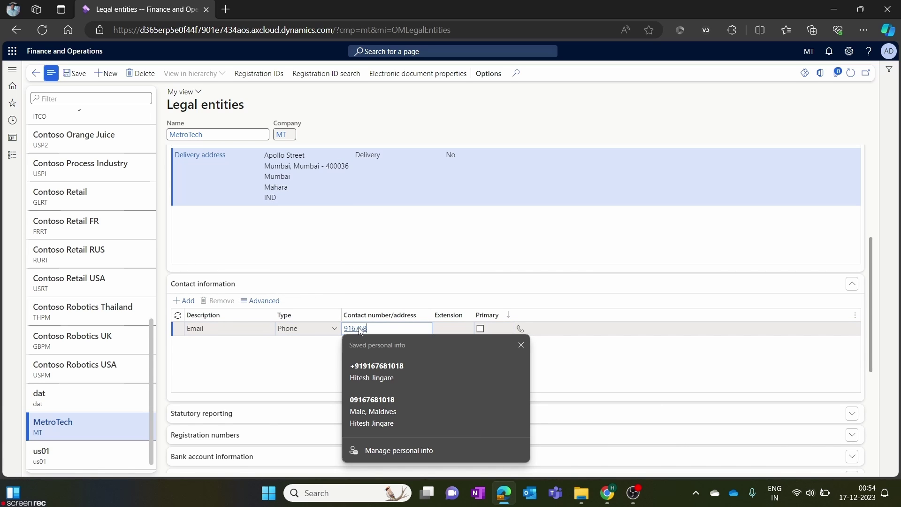
pyautogui.click(563, 357)
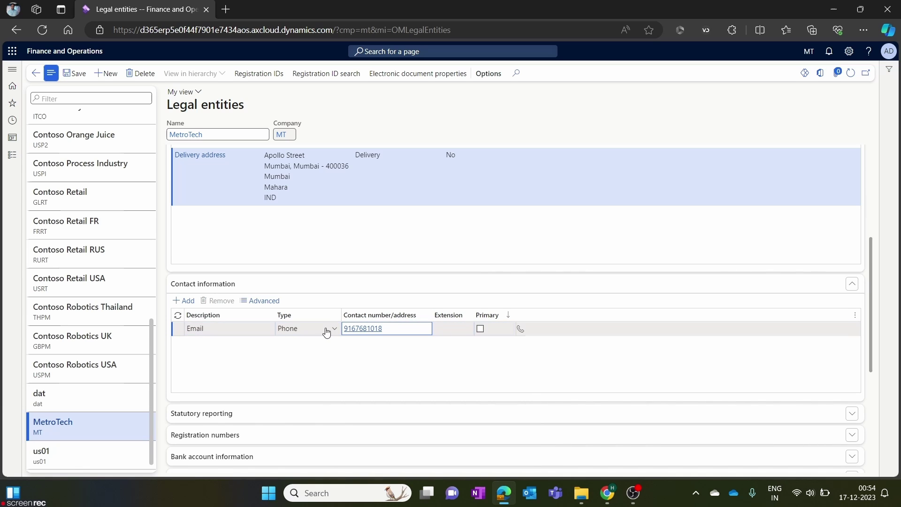
# Change the contact's description from Email to Phone and mark it primary.
pyautogui.click(215, 328)
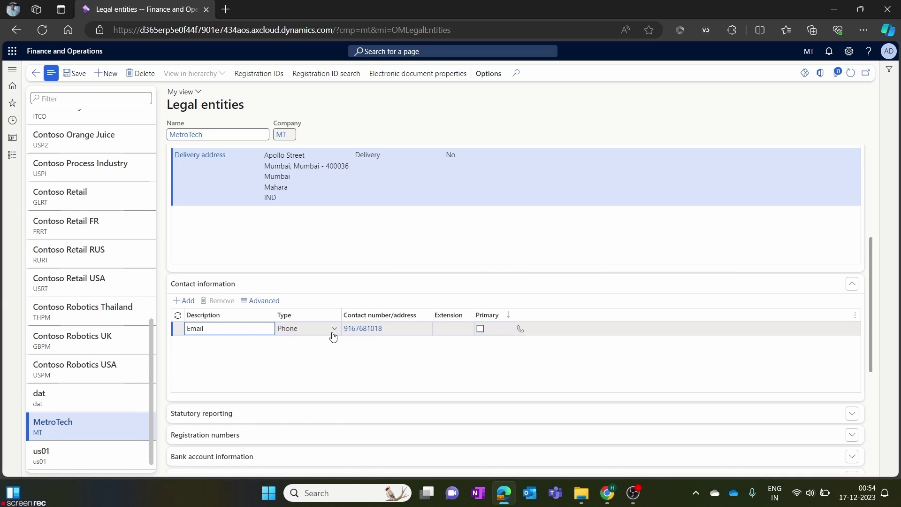
pyautogui.doubleClick(254, 331)
pyautogui.press('BackSpace')
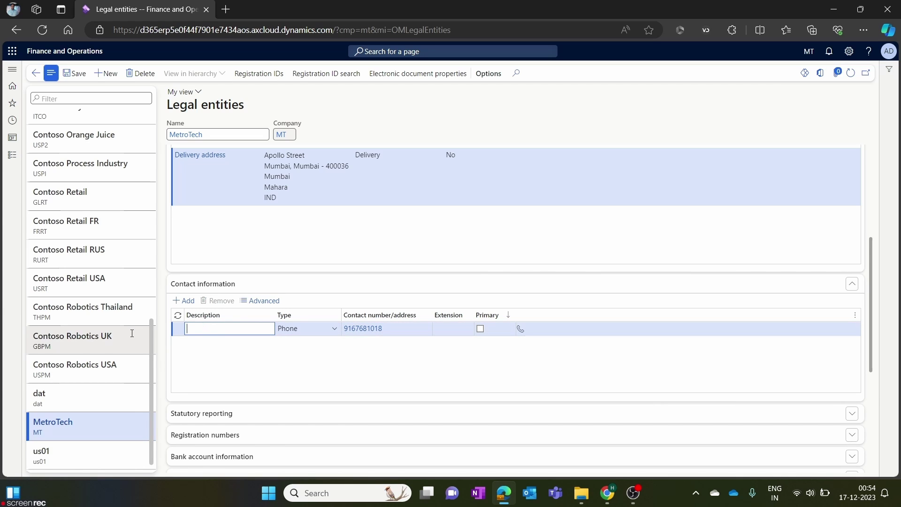
pyautogui.write('Pjone')
pyautogui.press('BackSpace')
pyautogui.press('BackSpace')
pyautogui.press('BackSpace')
pyautogui.press('BackSpace')
pyautogui.write('hone')
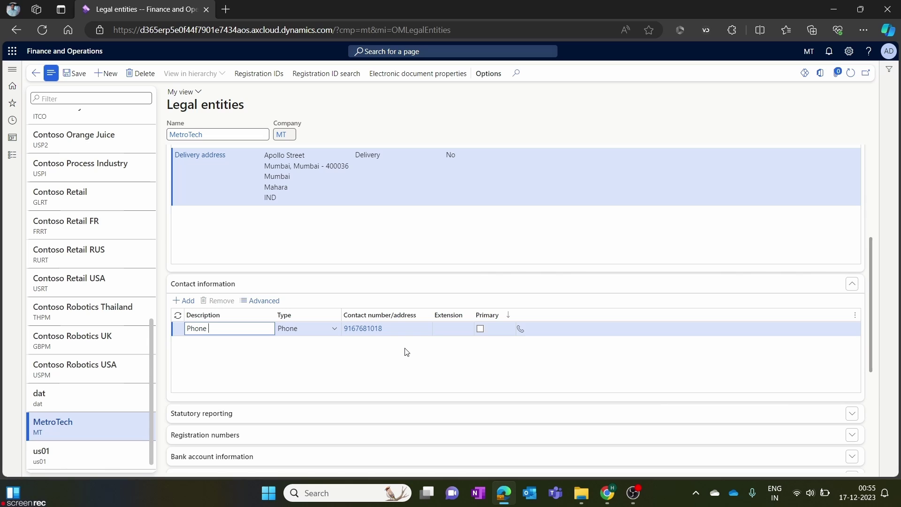
pyautogui.click(481, 331)
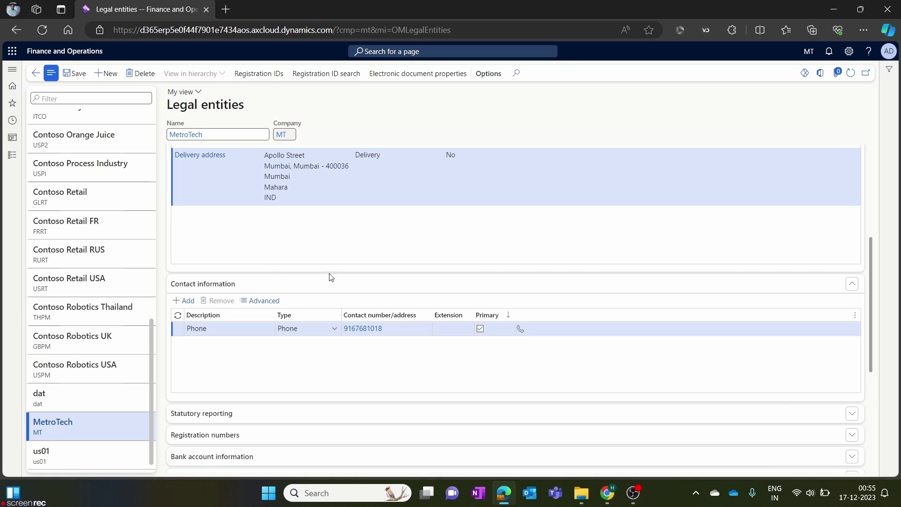
# Add an Email contact of type Email address with the company's e-mail, marked primary, and save it.
pyautogui.click(193, 303)
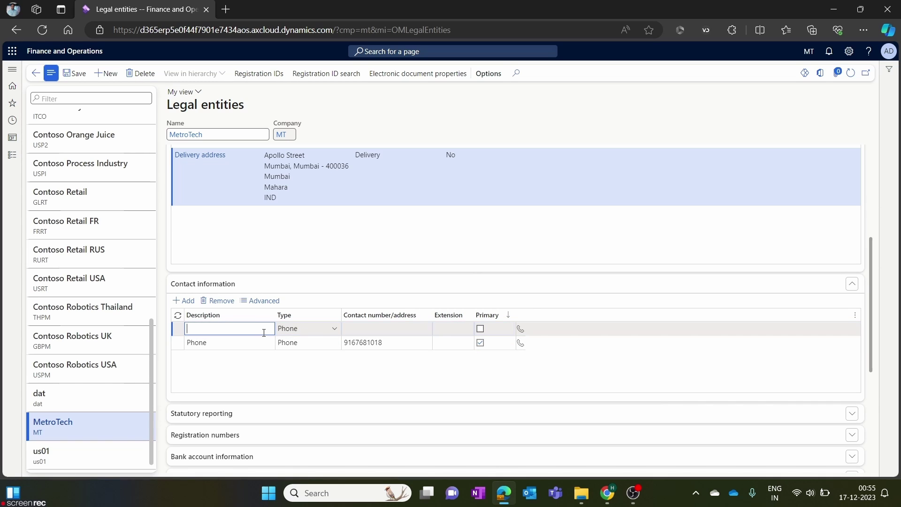
pyautogui.write('Email')
pyautogui.click(335, 328)
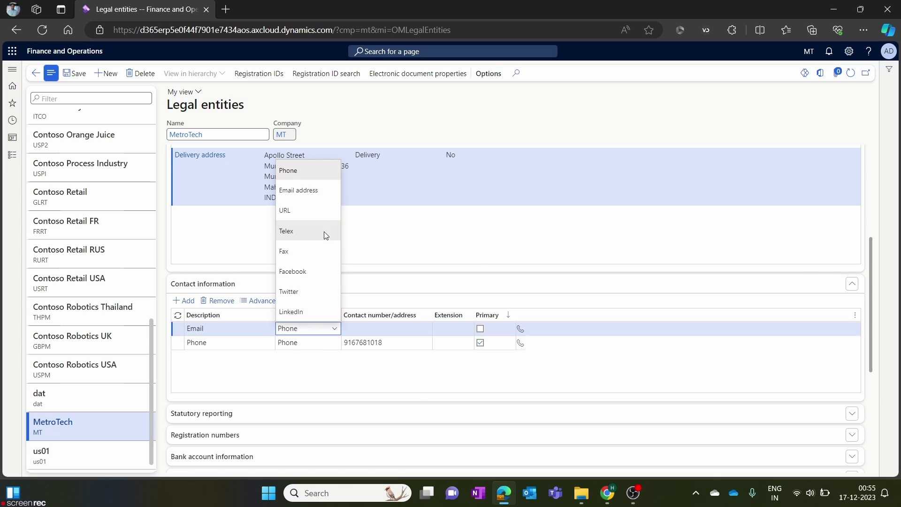
pyautogui.click(325, 190)
pyautogui.click(373, 331)
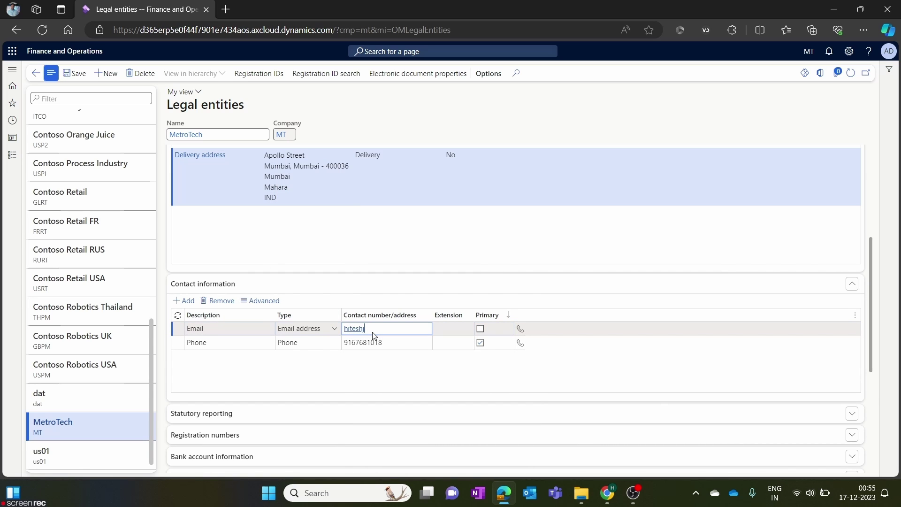
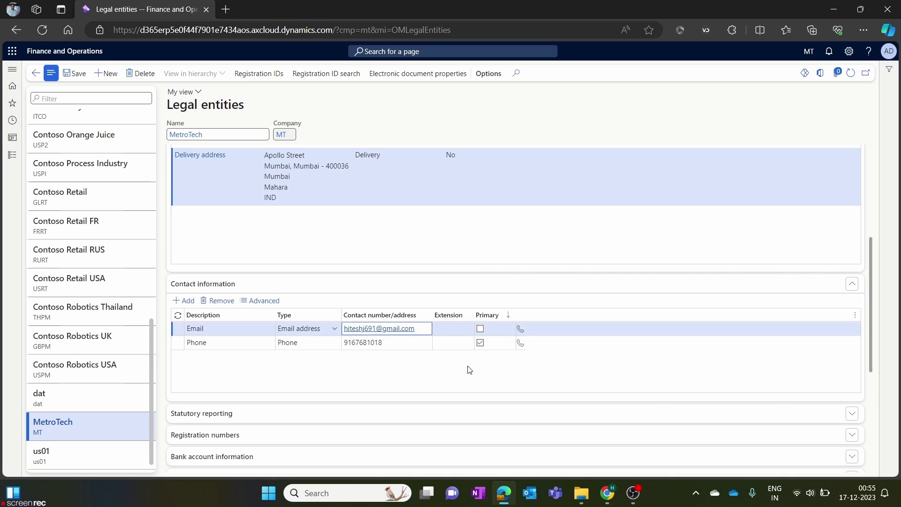
pyautogui.click(480, 329)
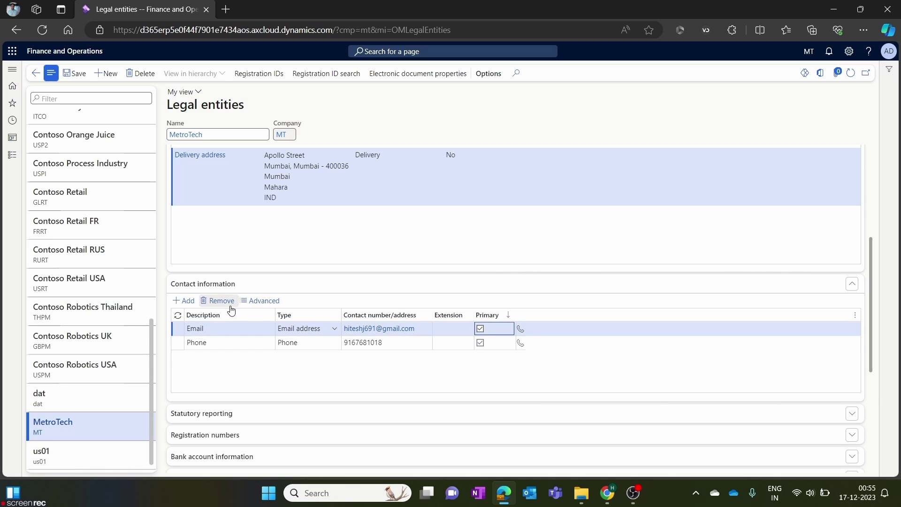
pyautogui.click(359, 377)
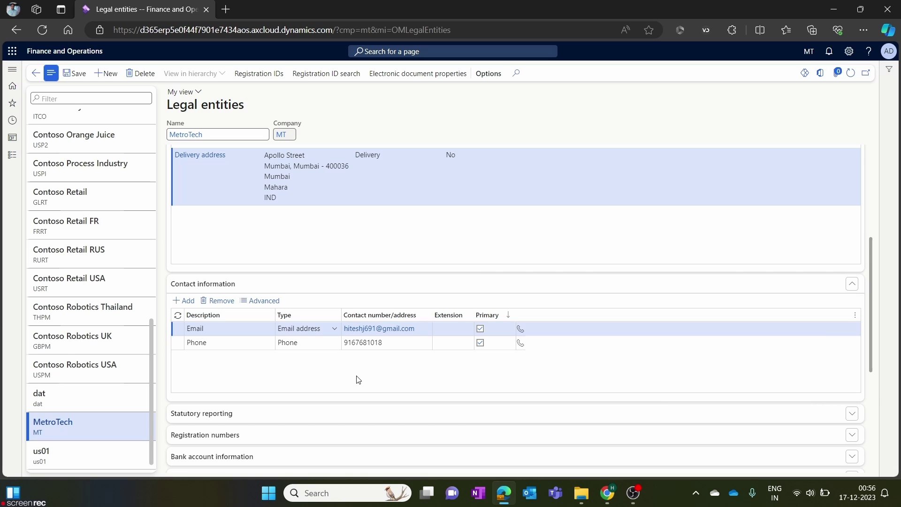
pyautogui.click(74, 75)
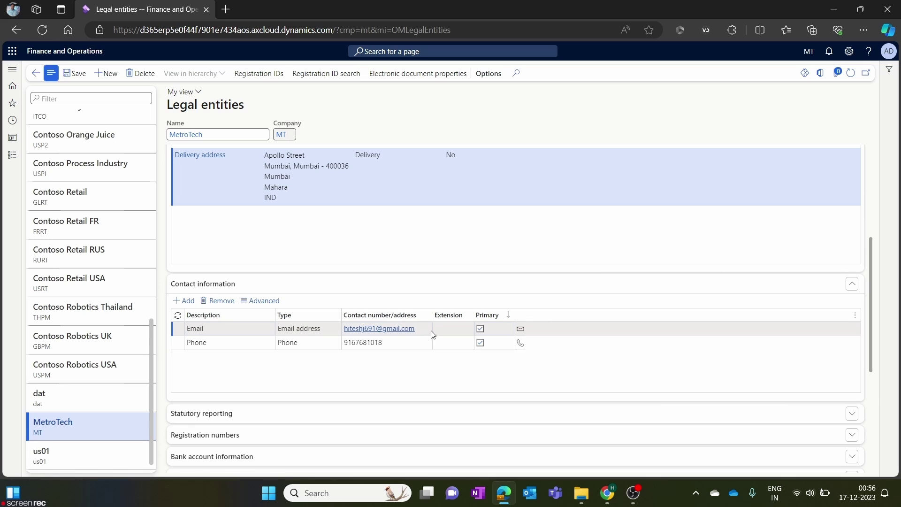
pyautogui.click(181, 329)
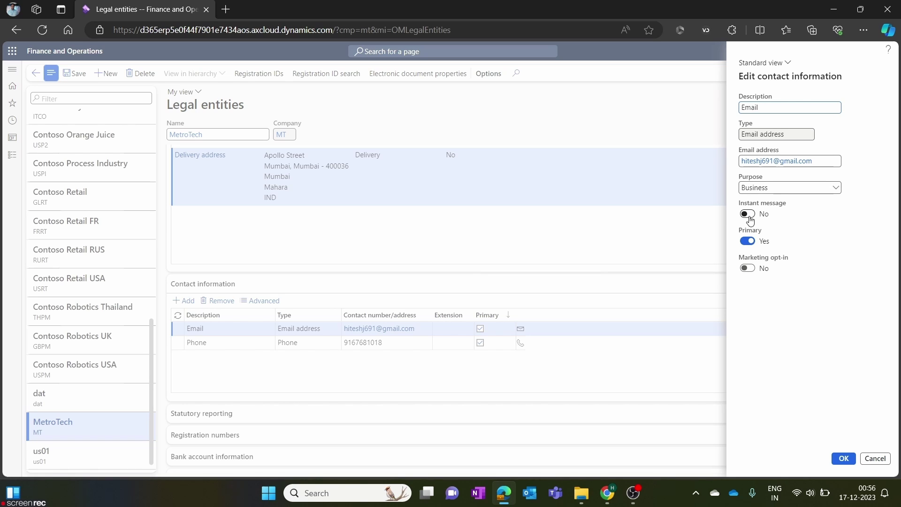
pyautogui.click(868, 458)
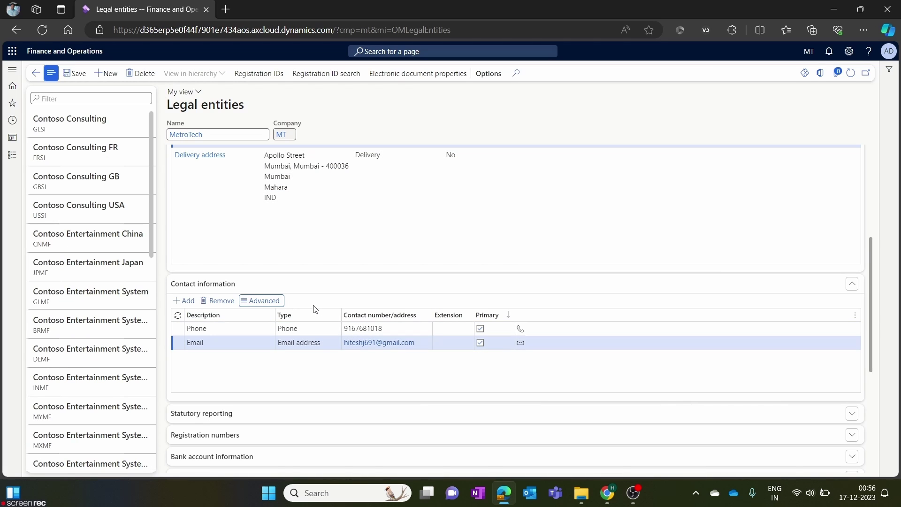
# Select MetroTech's Business address row and open the Advanced address management page.
pyautogui.scroll(5, 336, 315)
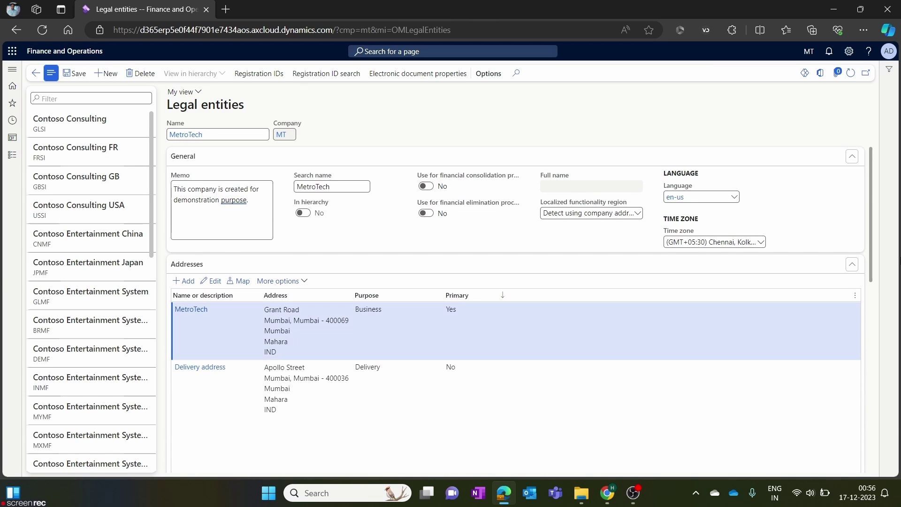
pyautogui.scroll(-1, 871, 205)
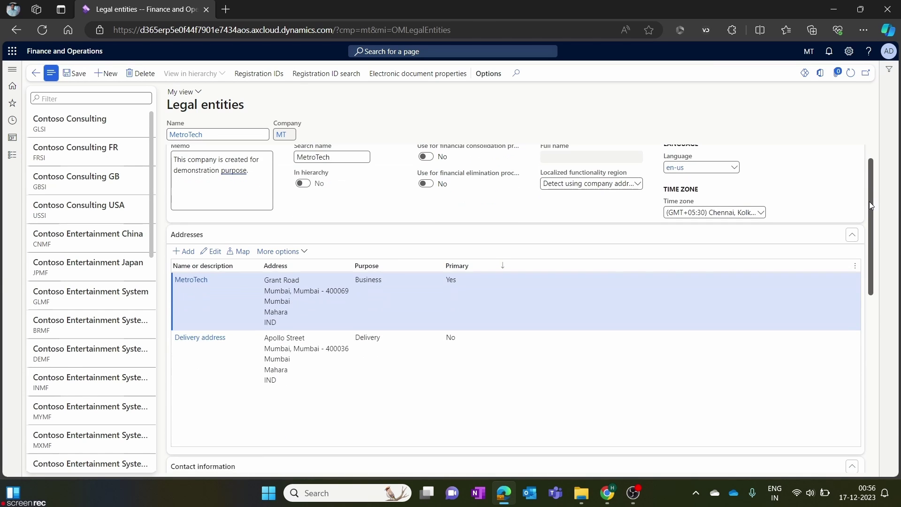
pyautogui.click(322, 318)
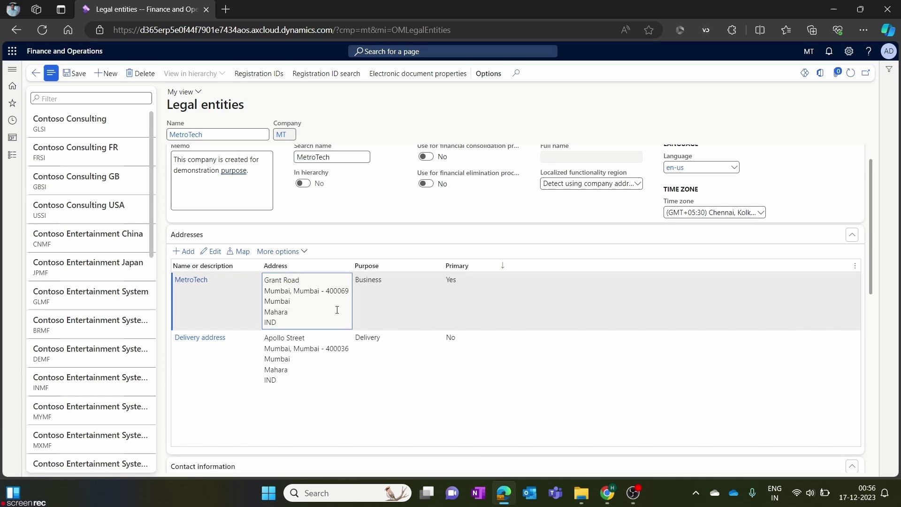
pyautogui.click(303, 252)
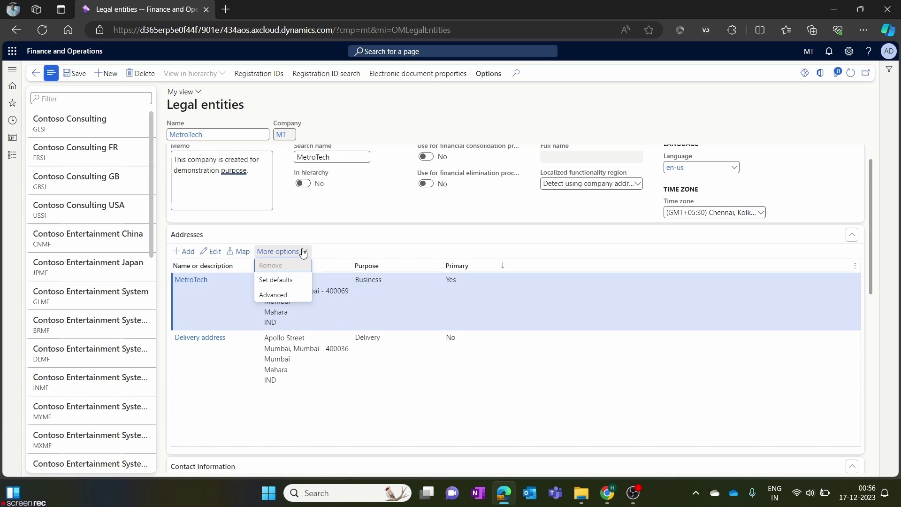
pyautogui.click(291, 296)
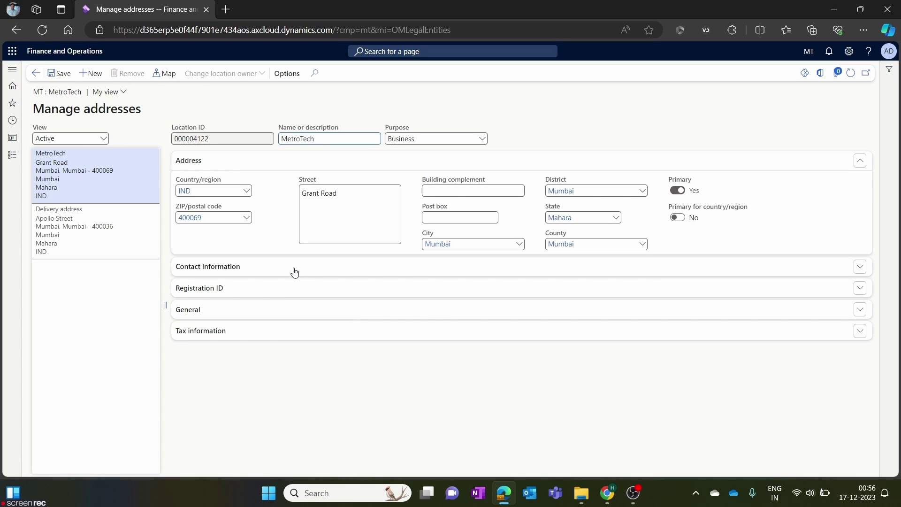
# Expand Contact information and select the Delivery address in the address list.
pyautogui.click(294, 272)
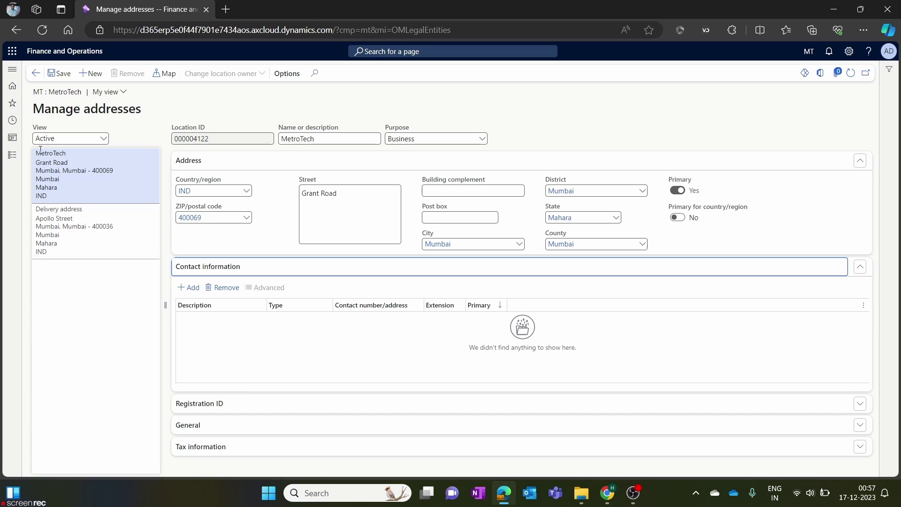
pyautogui.click(84, 183)
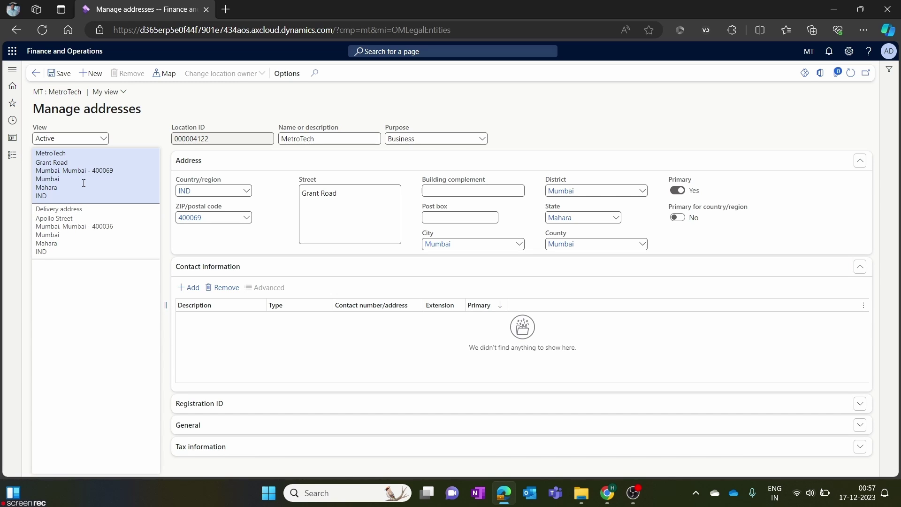
pyautogui.click(94, 247)
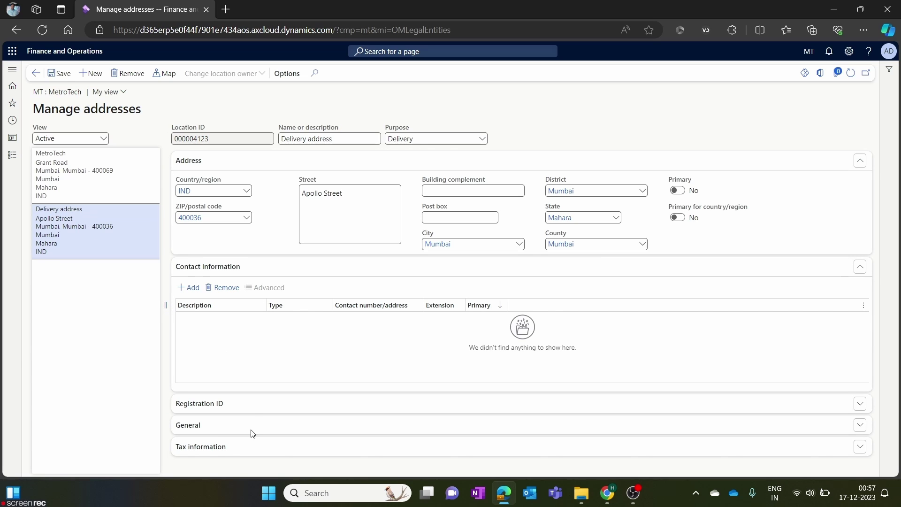
# Expand the Registration ID, General and Tax information sections for the Delivery address.
pyautogui.click(250, 410)
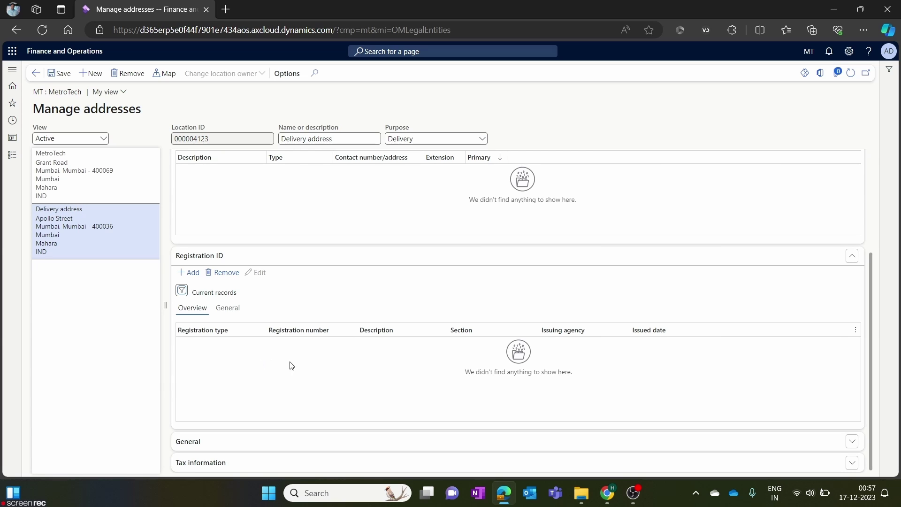
pyautogui.click(237, 444)
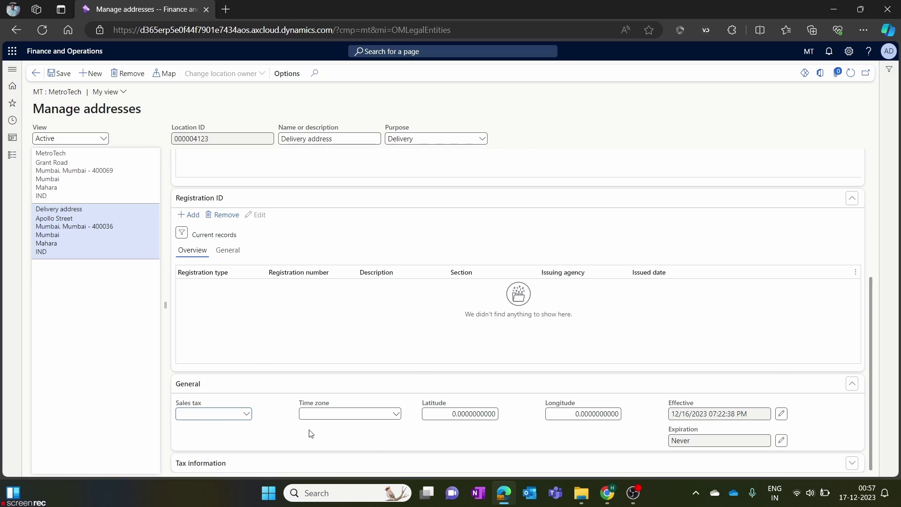
pyautogui.click(279, 464)
pyautogui.scroll(5, 276, 402)
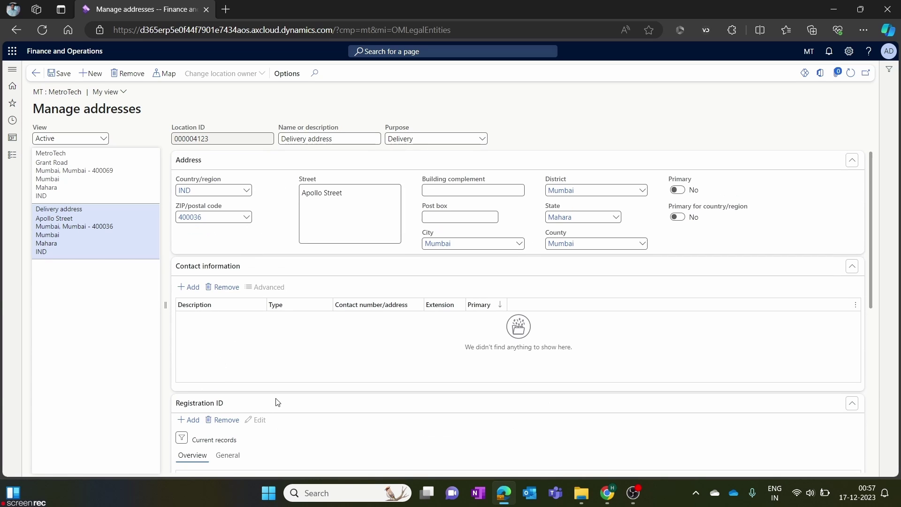
pyautogui.scroll(-5, 276, 403)
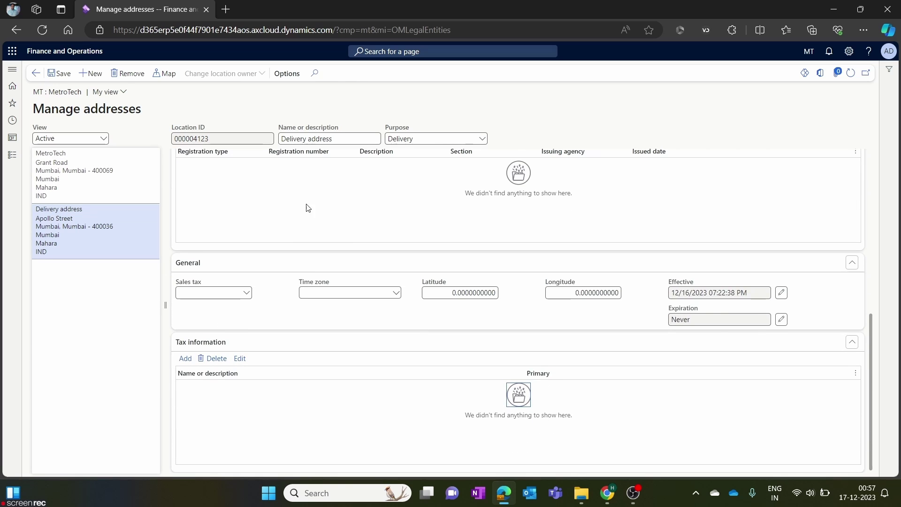
pyautogui.scroll(5, 307, 207)
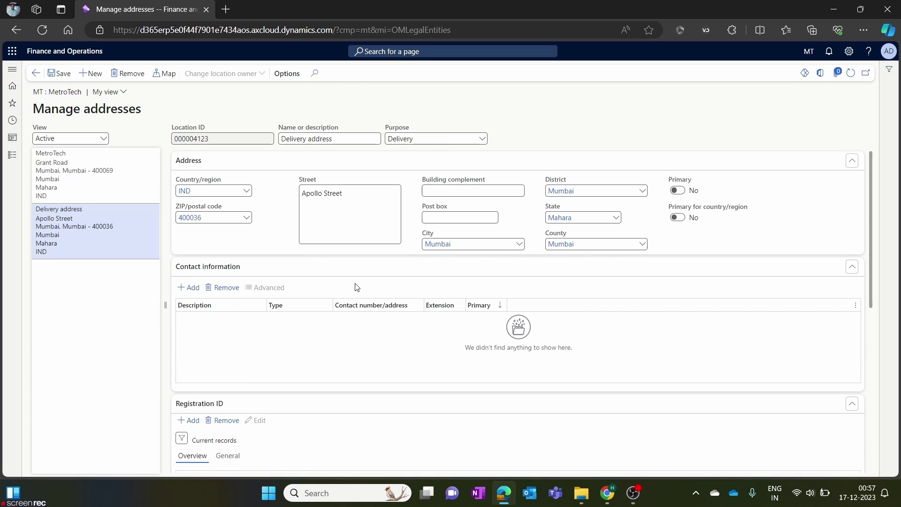
pyautogui.scroll(-5, 284, 341)
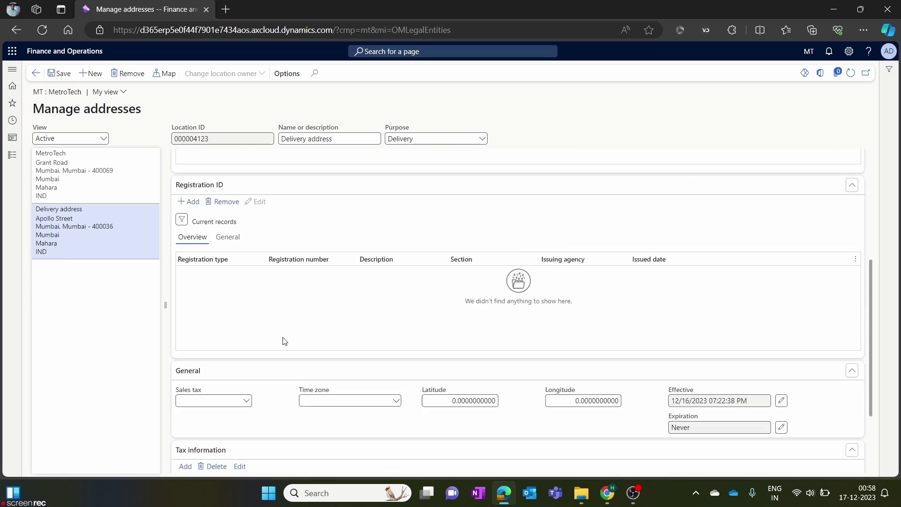
pyautogui.scroll(5, 284, 342)
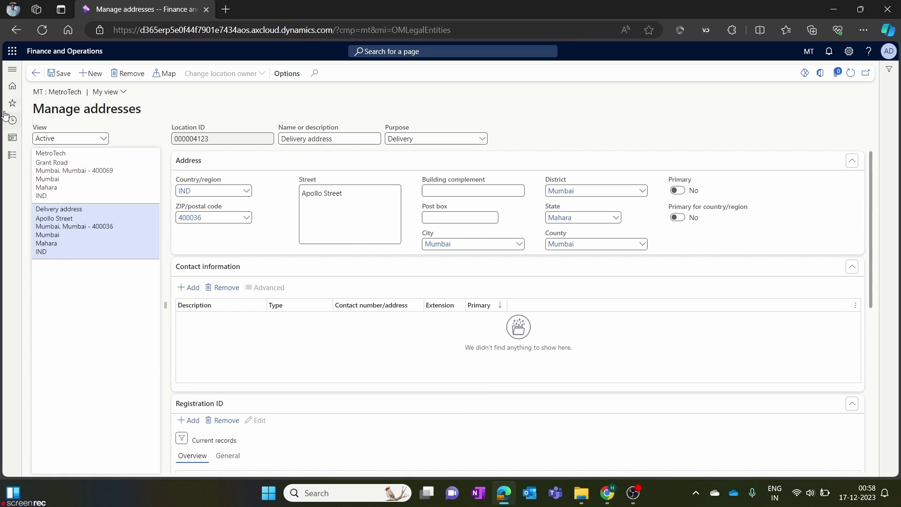
# Go back to MetroTech's Legal entities form and expand the blank Registration numbers section.
pyautogui.click(36, 74)
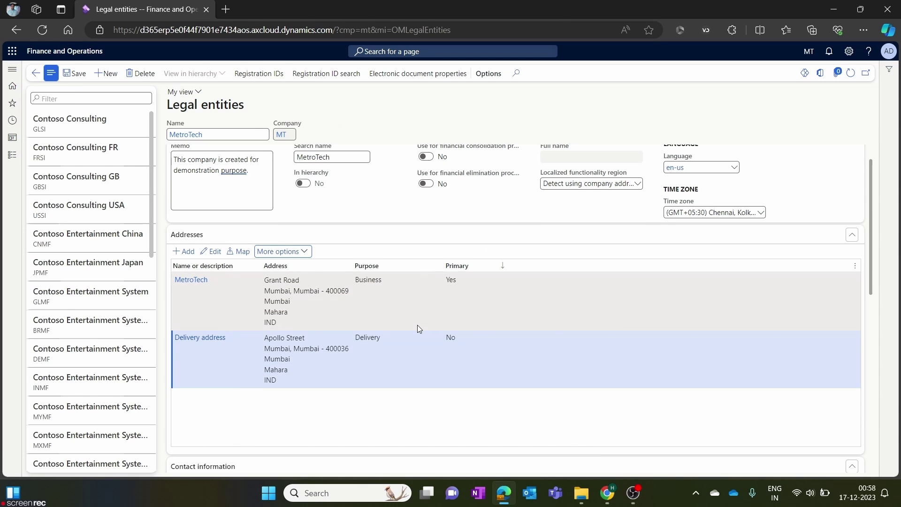
pyautogui.scroll(-10, 417, 325)
pyautogui.scroll(10, 419, 327)
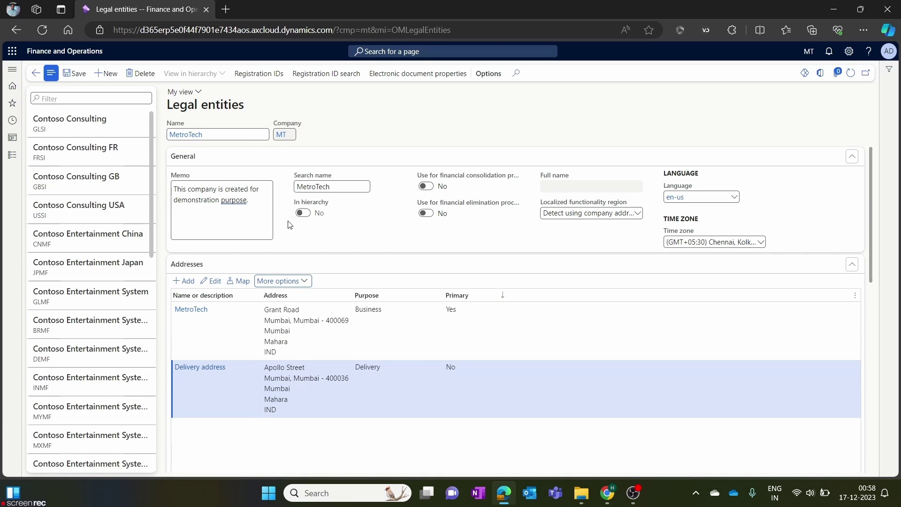
pyautogui.scroll(-5, 291, 258)
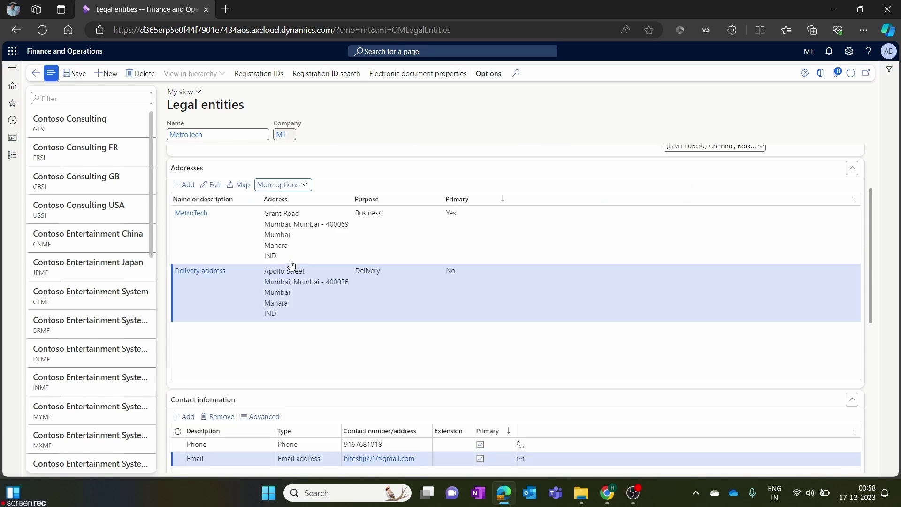
pyautogui.click(286, 274)
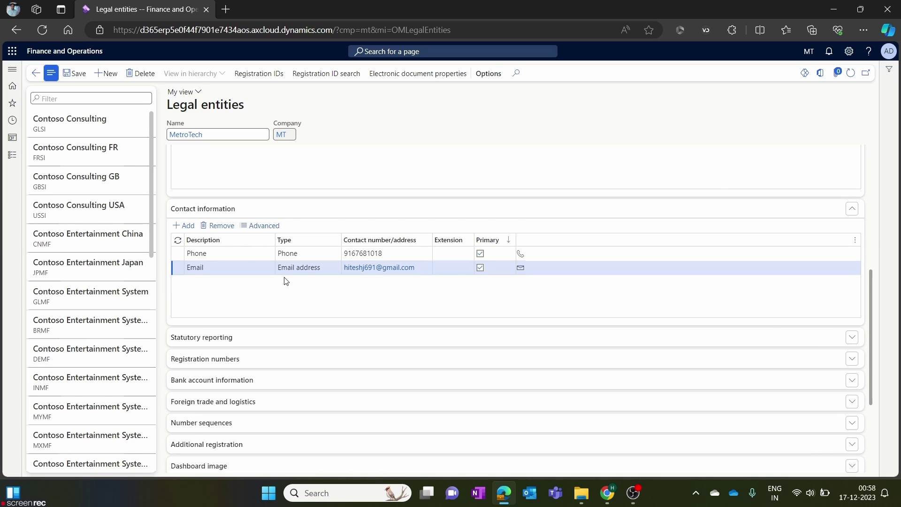
pyautogui.moveTo(876, 299); pyautogui.dragTo(877, 341)
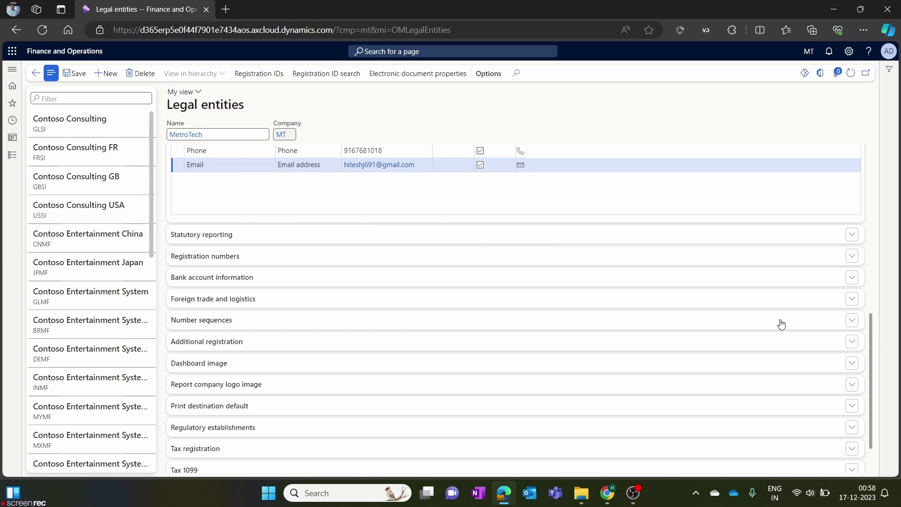
pyautogui.click(294, 257)
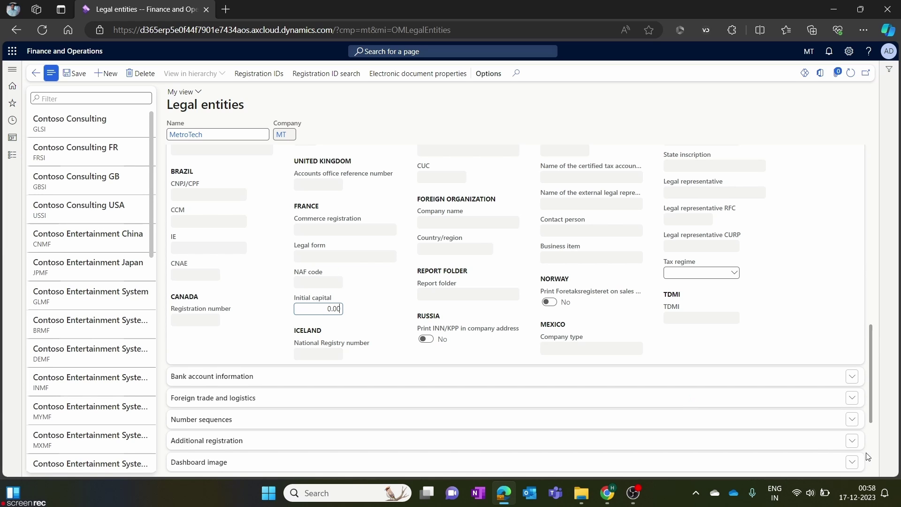
pyautogui.moveTo(877, 363); pyautogui.dragTo(874, 316)
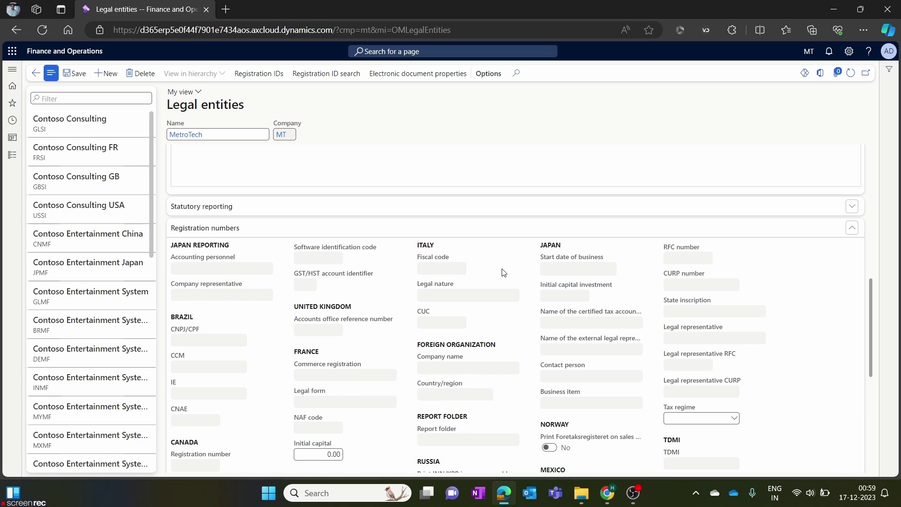
pyautogui.scroll(-1, 873, 319)
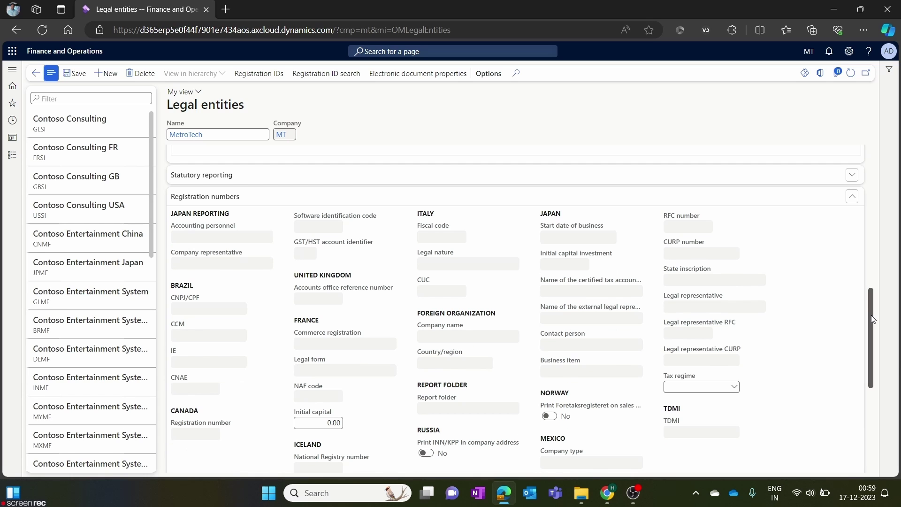
pyautogui.scroll(-3, 873, 319)
pyautogui.scroll(3, 876, 315)
pyautogui.scroll(-1, 876, 315)
pyautogui.scroll(-7, 874, 329)
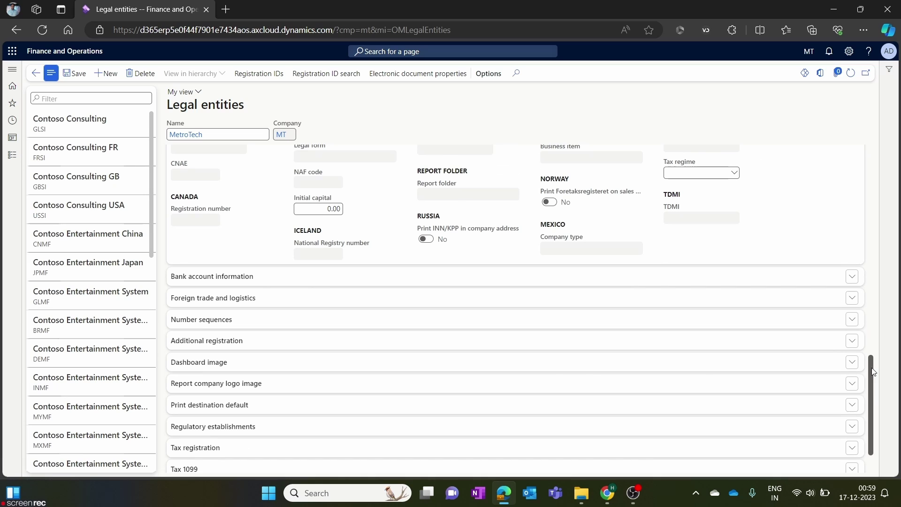
# Check MetroTech's bank account lookup, find no accounts, and leave the section blank and collapsed.
pyautogui.click(269, 282)
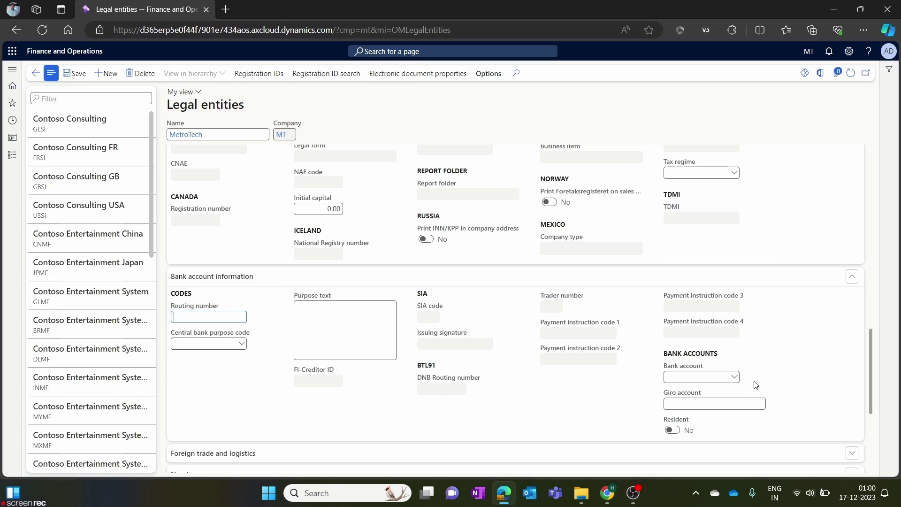
pyautogui.click(739, 379)
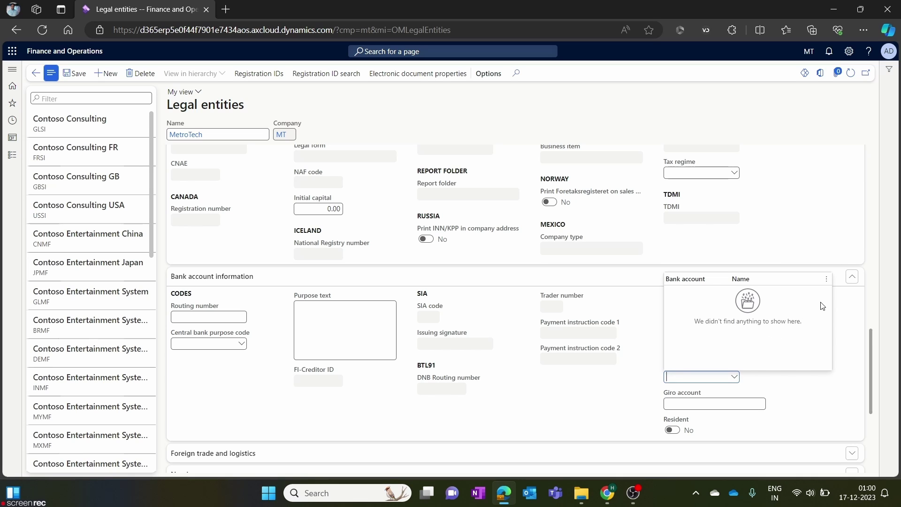
pyautogui.click(845, 328)
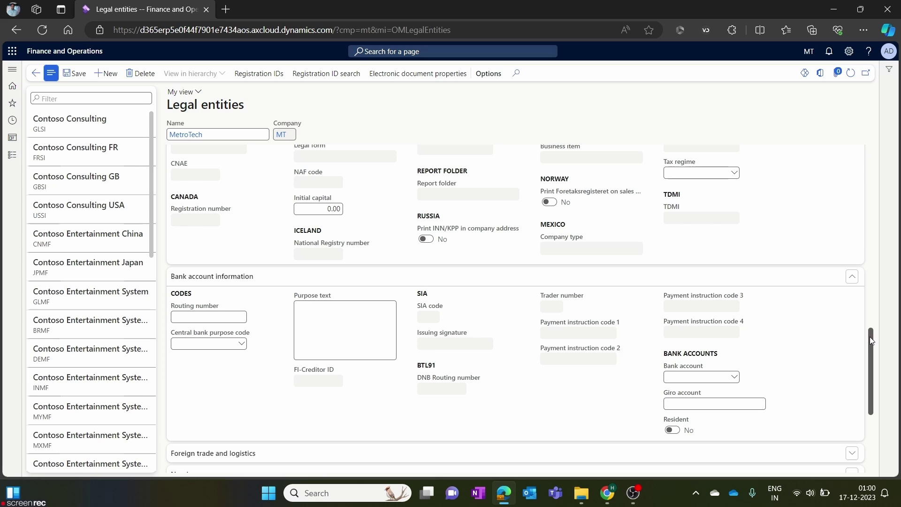
pyautogui.moveTo(870, 337); pyautogui.dragTo(876, 385)
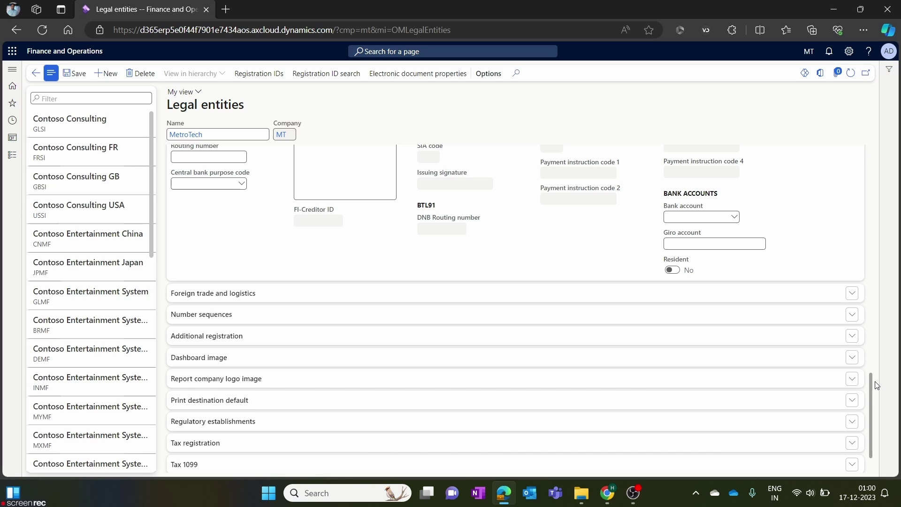
pyautogui.scroll(3, 880, 387)
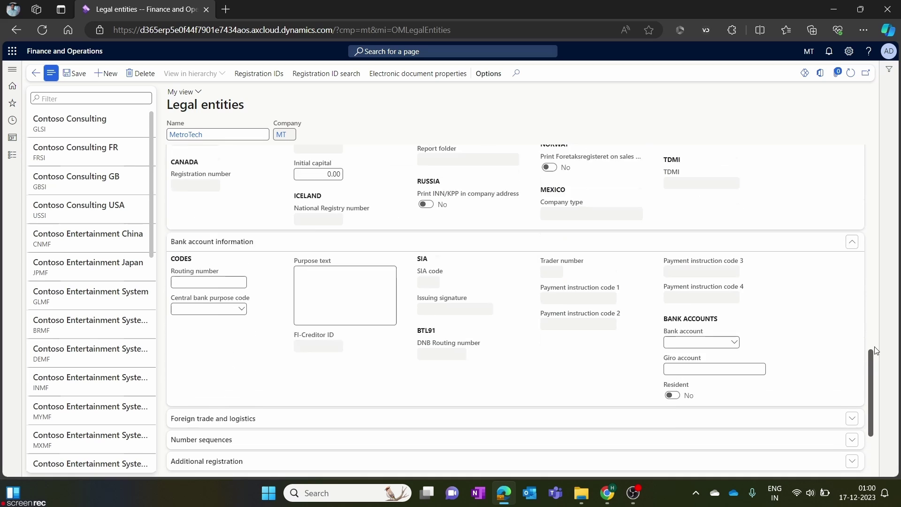
pyautogui.click(402, 262)
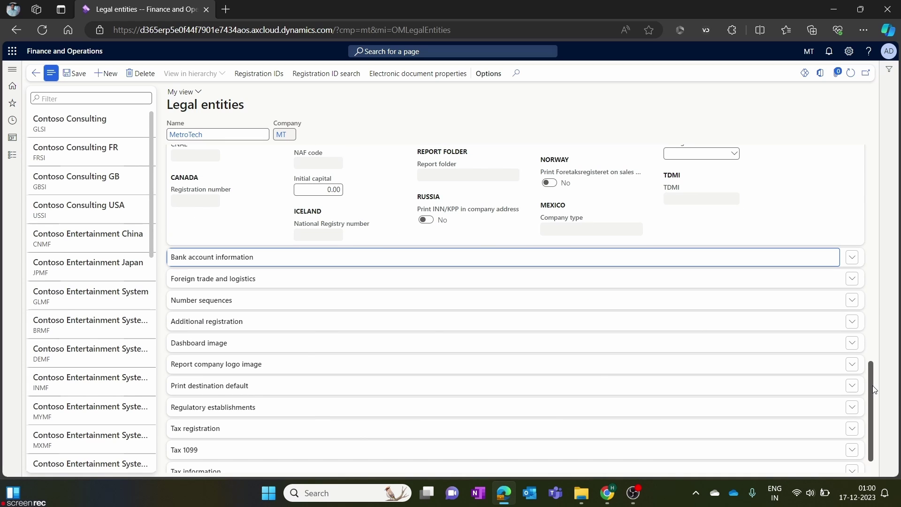
# Expand MetroTech's Number sequences section to see its empty sequence assignments.
pyautogui.click(274, 301)
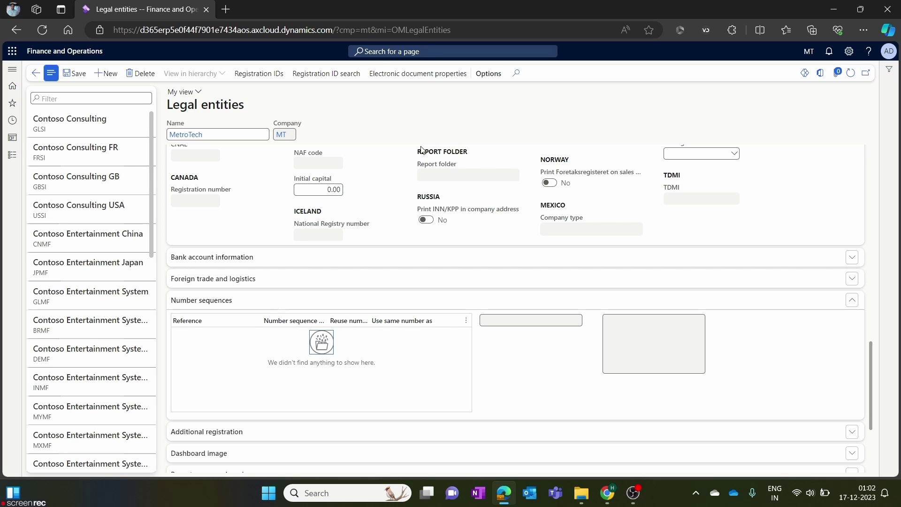
# Duplicate the Legal entities tab and show Accounts payable parameters' Number sequences there.
pyautogui.rightClick(157, 7)
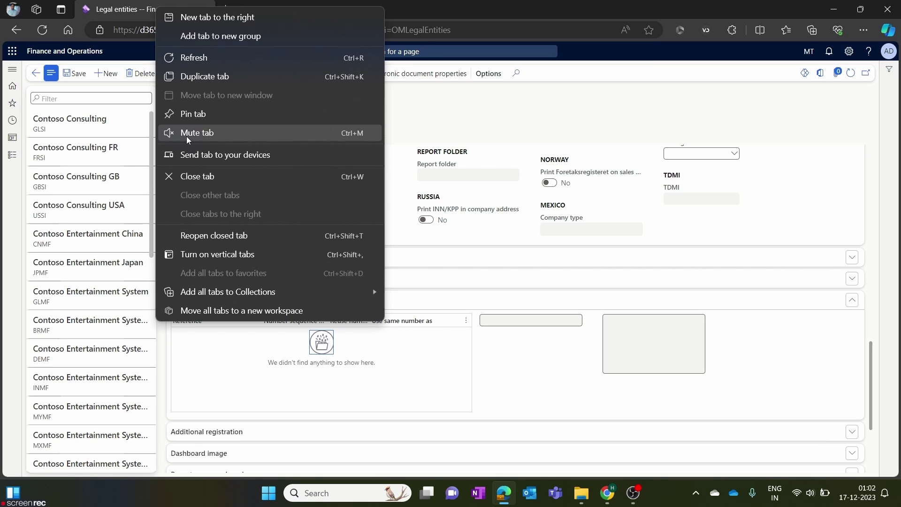
pyautogui.click(203, 76)
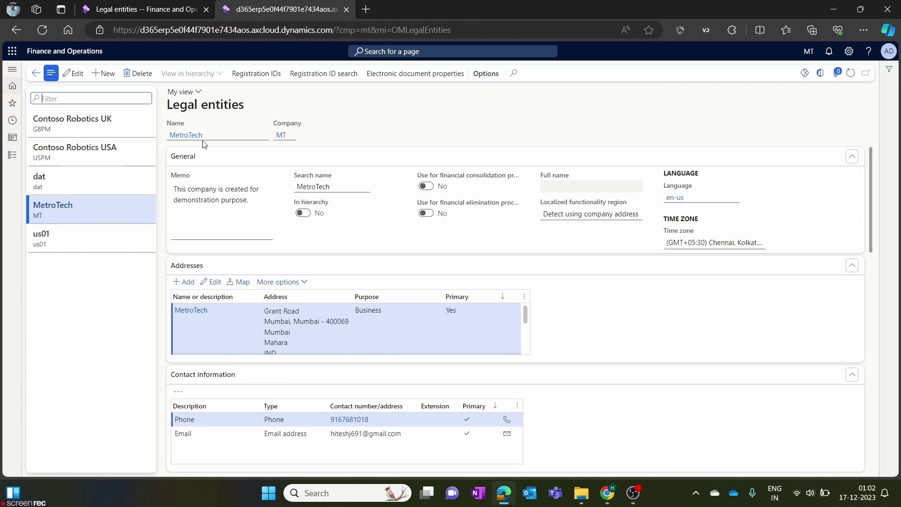
pyautogui.click(10, 157)
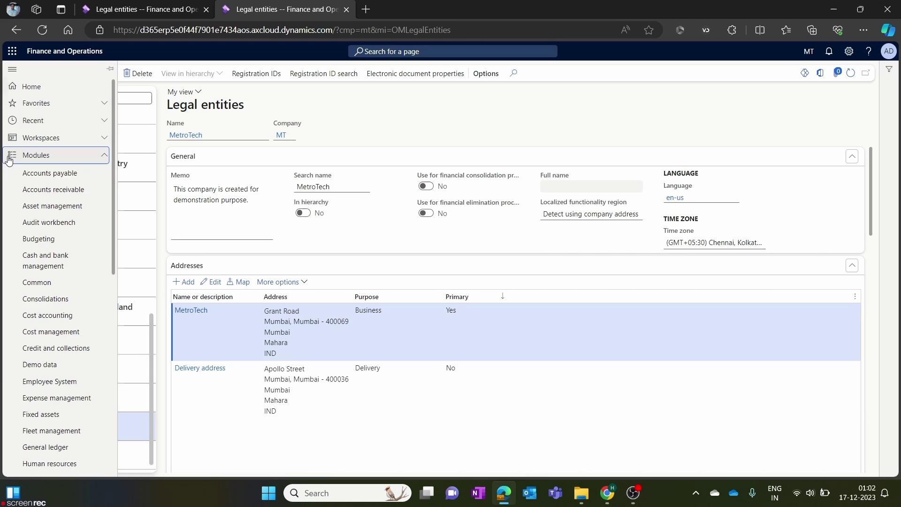
pyautogui.moveTo(57, 174); pyautogui.dragTo(60, 174)
pyautogui.click(60, 175)
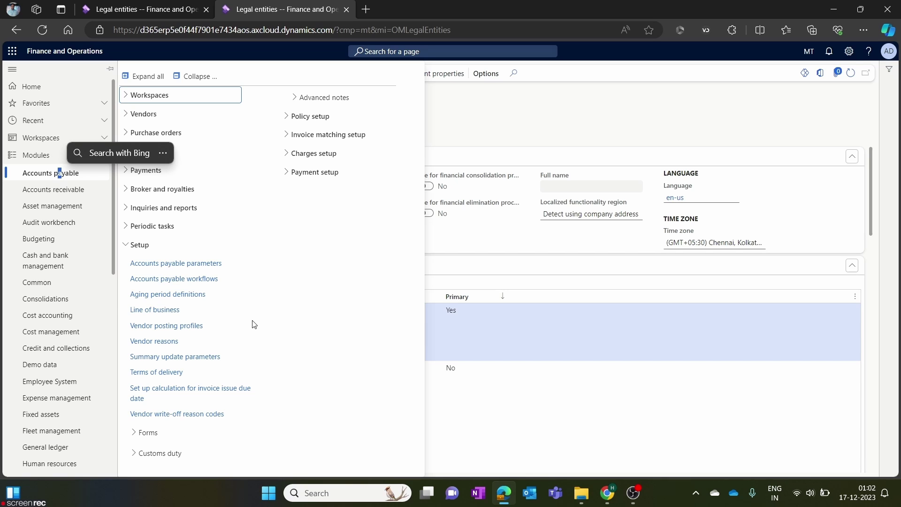
pyautogui.click(191, 264)
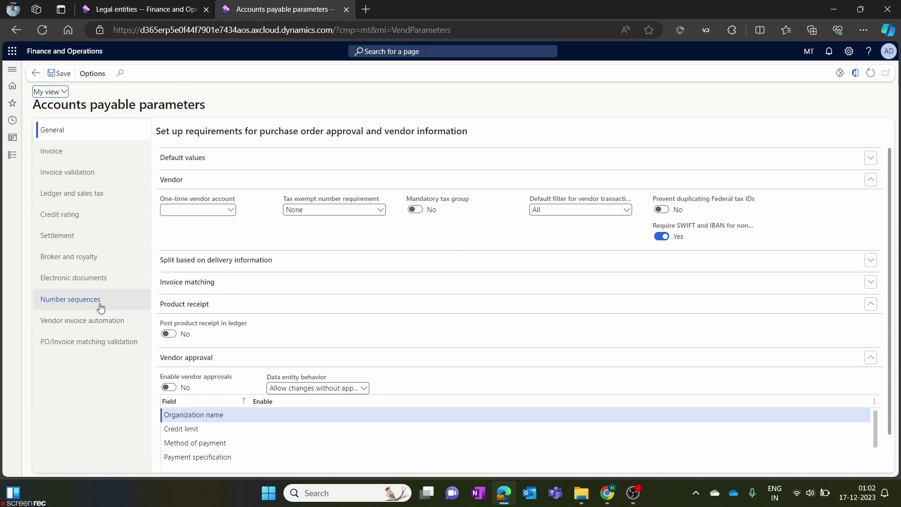
pyautogui.click(102, 306)
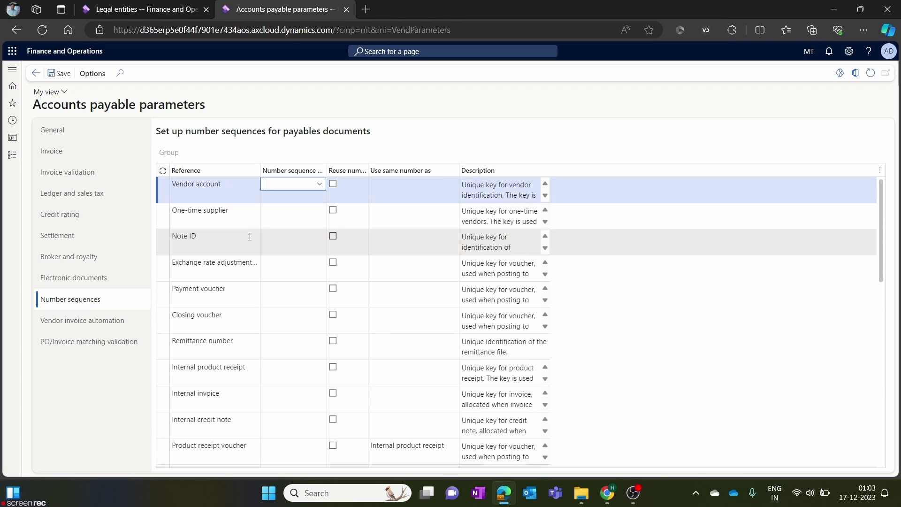
pyautogui.scroll(-10, 278, 263)
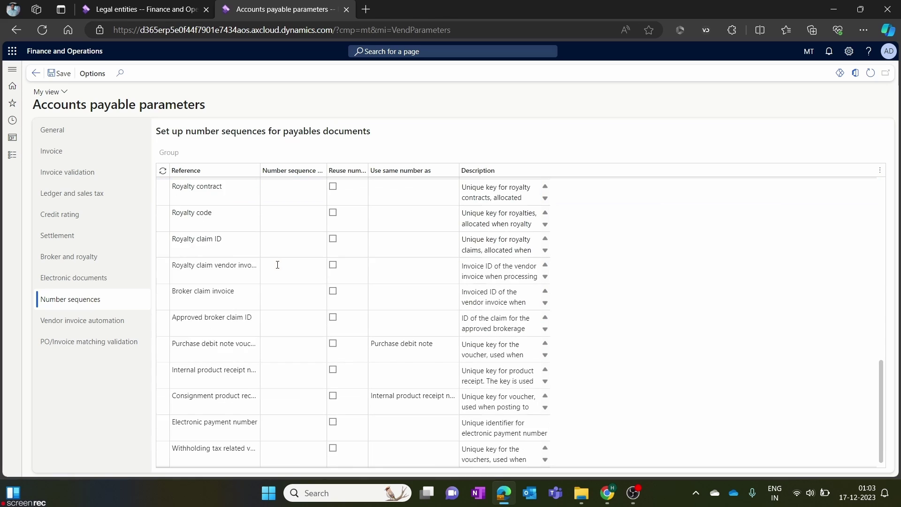
pyautogui.scroll(10, 277, 264)
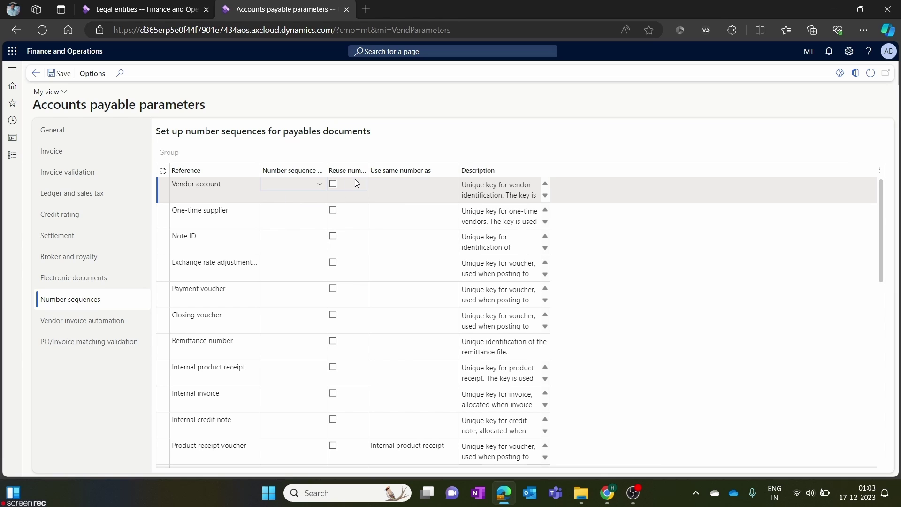
pyautogui.click(320, 185)
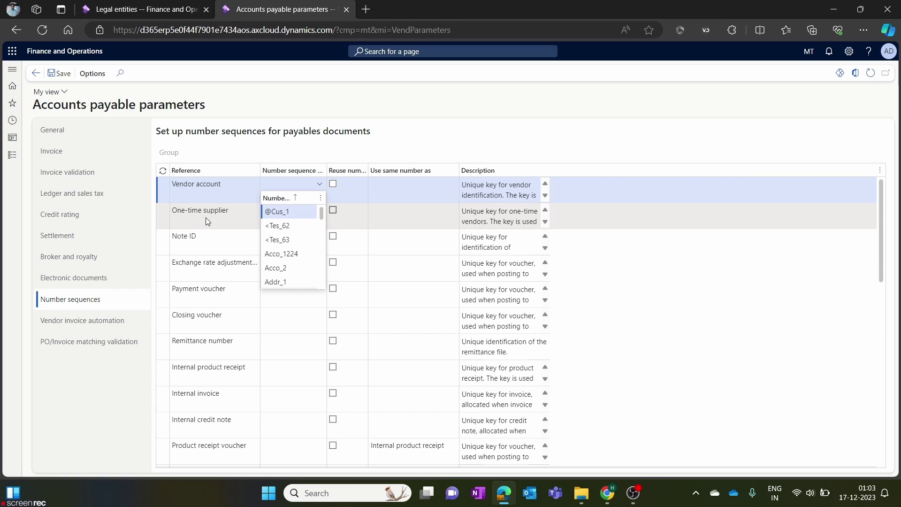
pyautogui.click(241, 187)
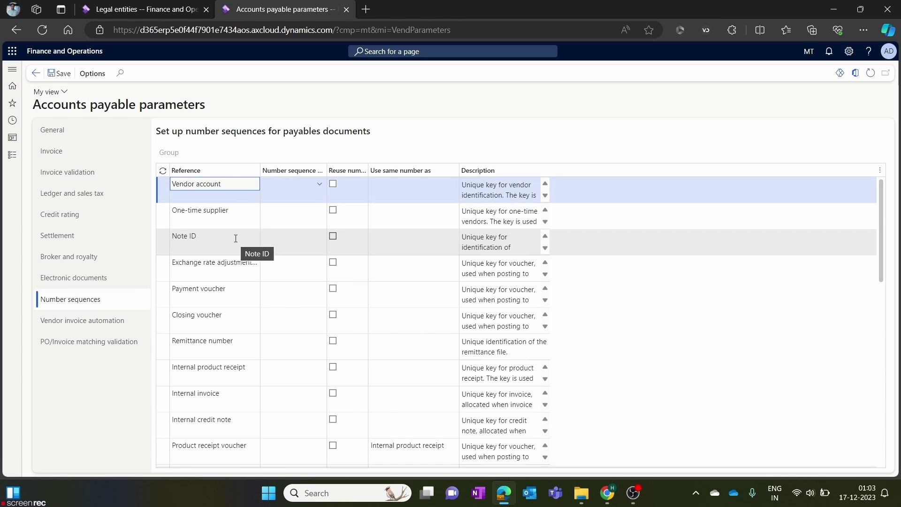
pyautogui.rightClick(283, 9)
# Duplicate the payables tab and show Accounts receivable parameters' Number sequences in it.
pyautogui.click(315, 76)
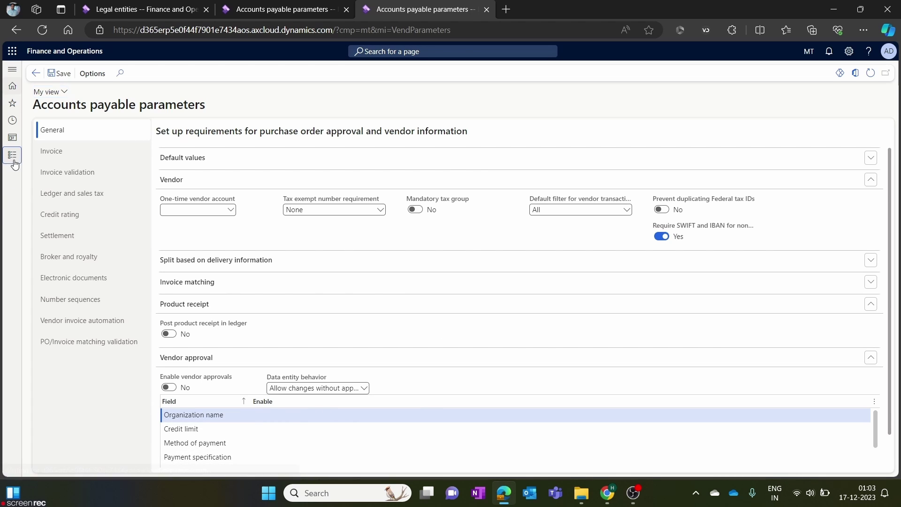
pyautogui.click(12, 155)
pyautogui.click(33, 204)
pyautogui.click(37, 190)
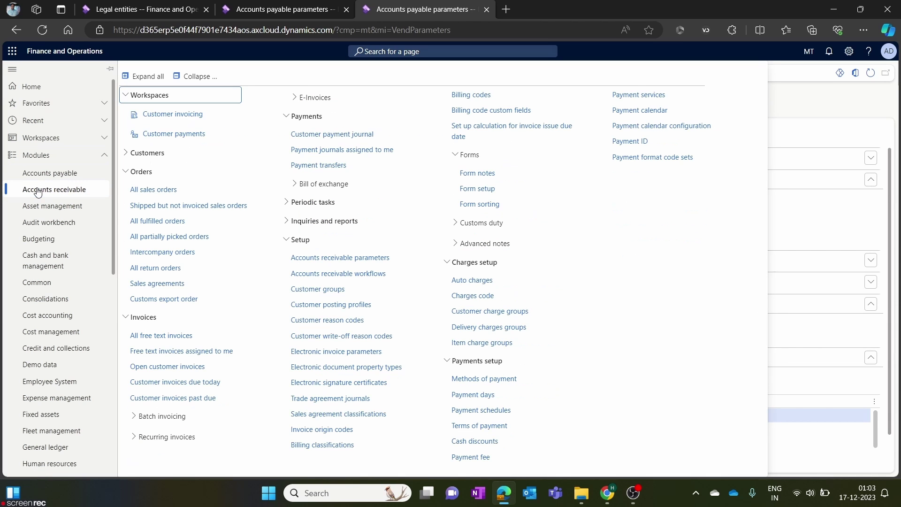
pyautogui.click(200, 78)
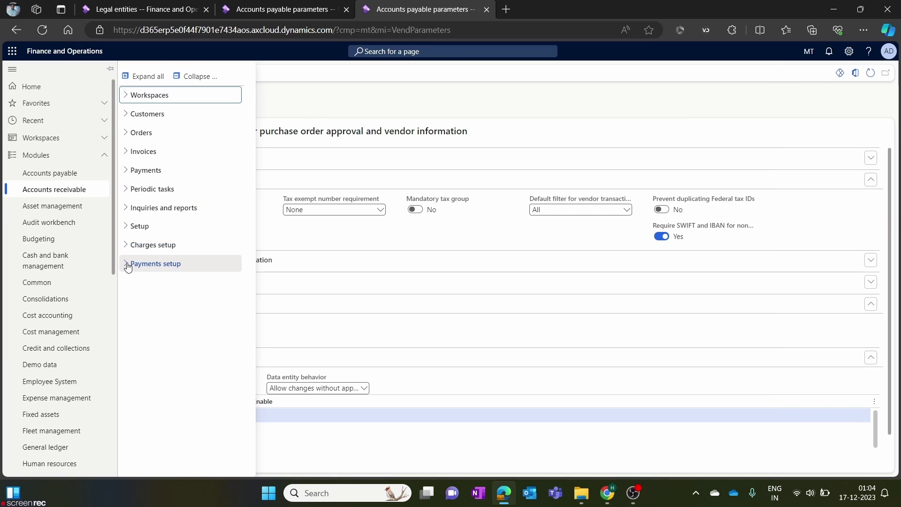
pyautogui.click(128, 230)
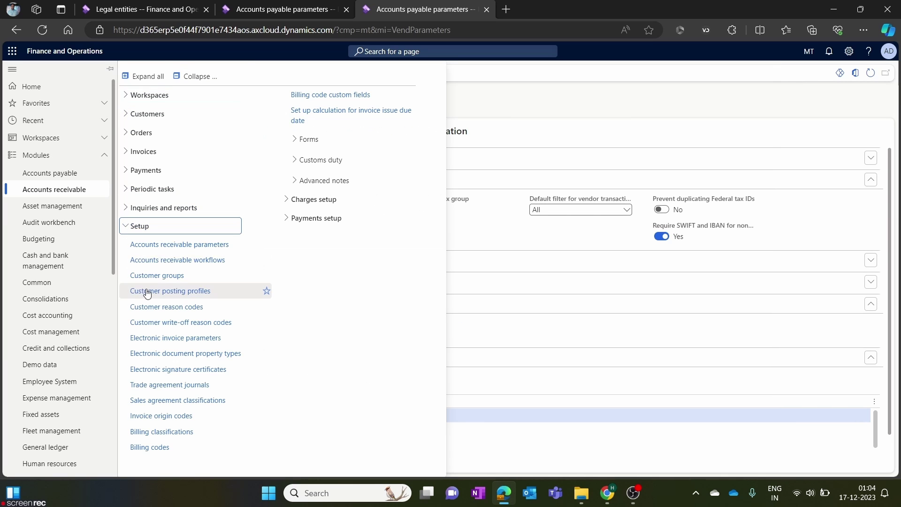
pyautogui.click(155, 244)
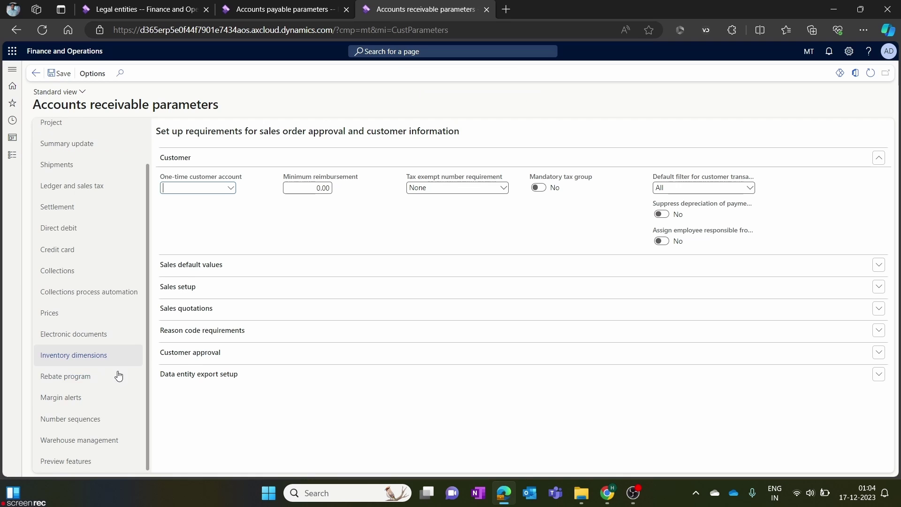
pyautogui.click(99, 421)
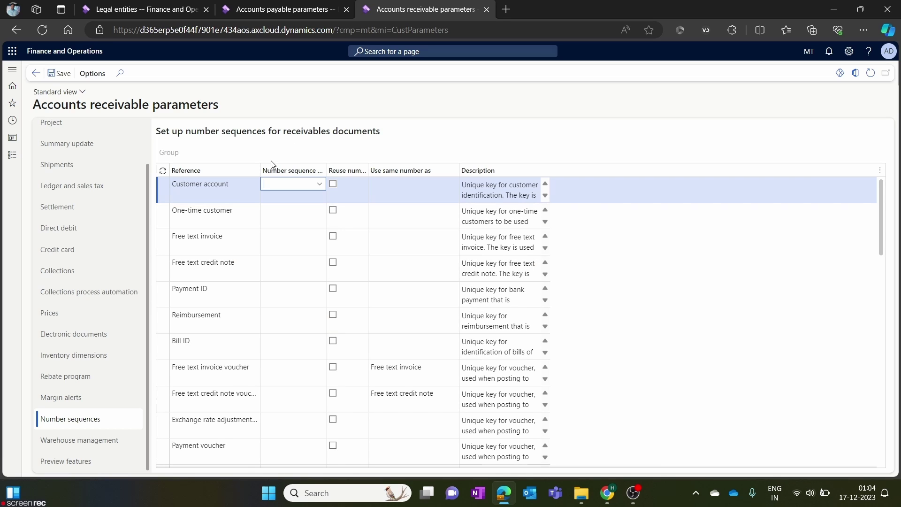
# Look up sequences for Customer account and close the list without choosing one.
pyautogui.click(224, 207)
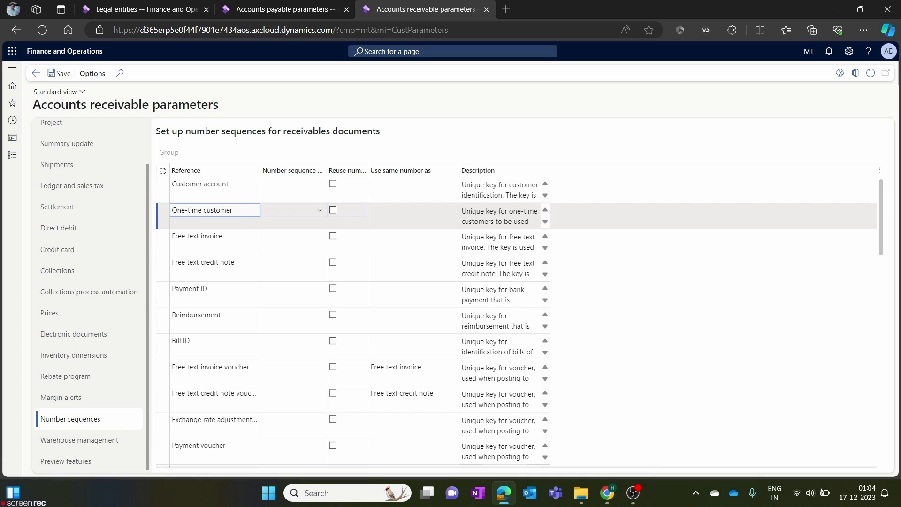
pyautogui.click(319, 185)
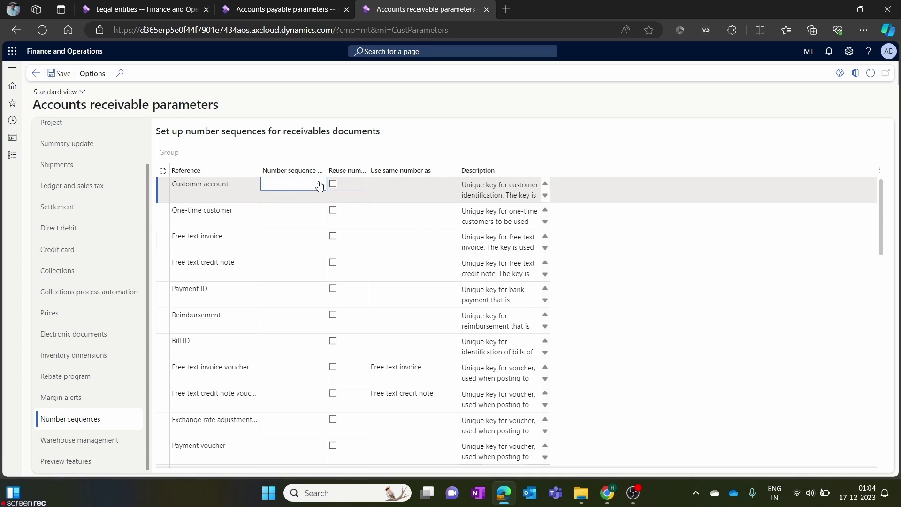
pyautogui.click(320, 184)
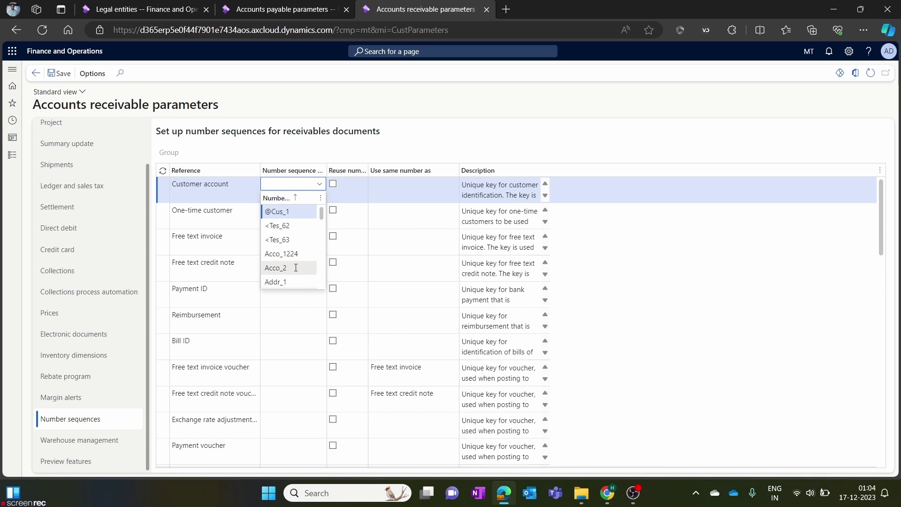
pyautogui.click(187, 187)
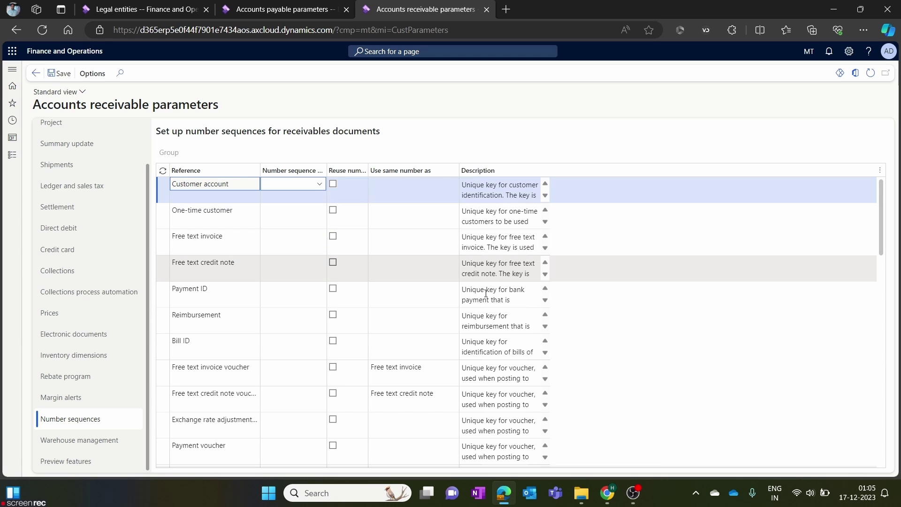
pyautogui.scroll(-10, 568, 319)
pyautogui.scroll(10, 547, 324)
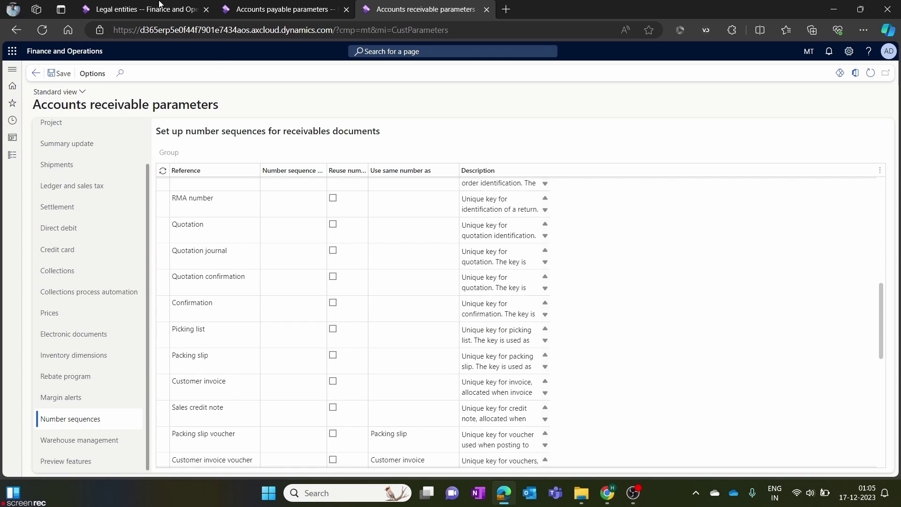
# Return to the Accounts payable parameters tab and review its uncoded number sequences.
pyautogui.click(261, 4)
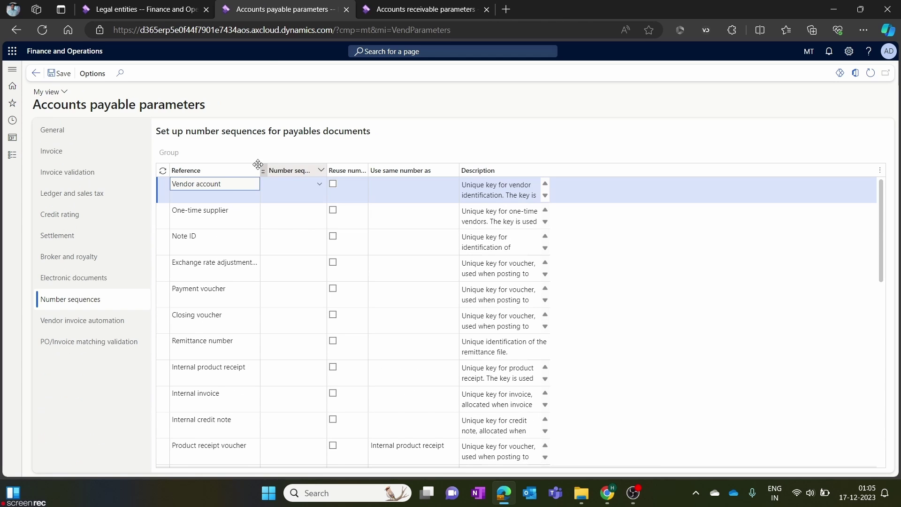
pyautogui.scroll(-10, 297, 289)
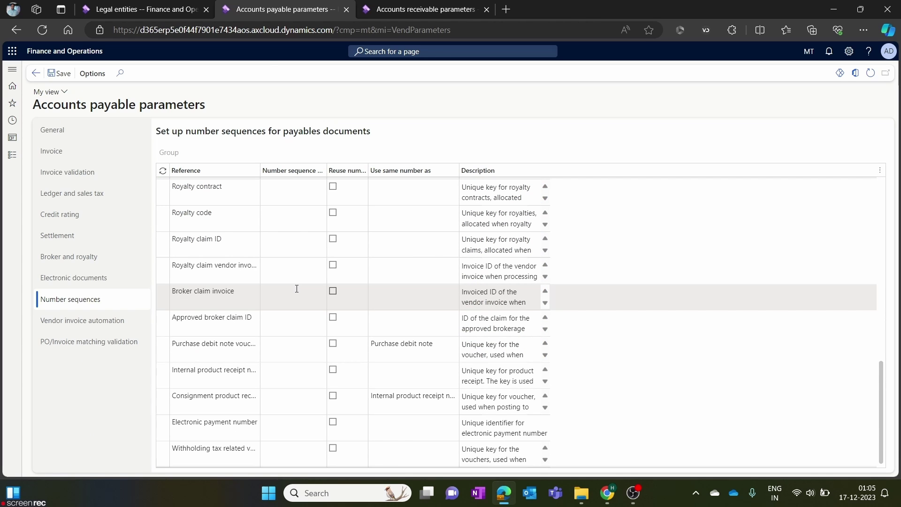
pyautogui.scroll(10, 297, 289)
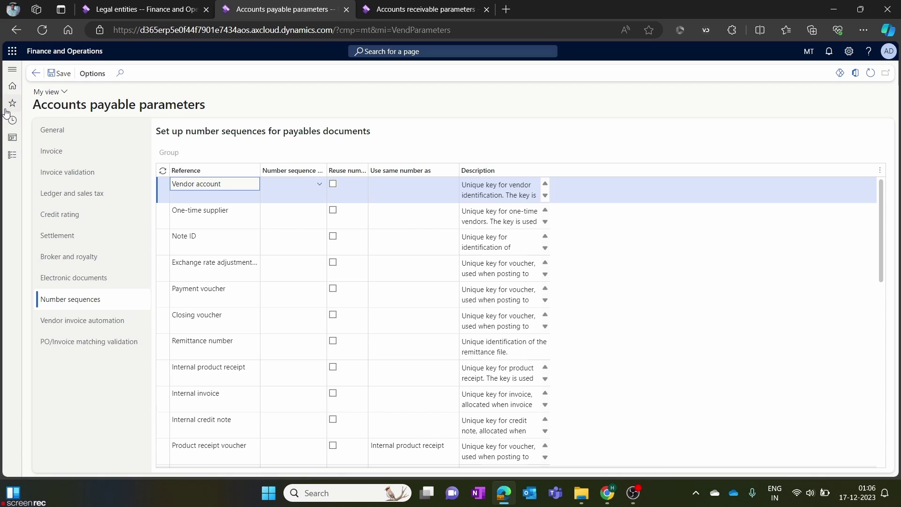
# Go to Organization administration > Number sequences > Number sequences list page.
pyautogui.click(12, 69)
pyautogui.doubleClick(71, 155)
pyautogui.scroll(-5, 73, 337)
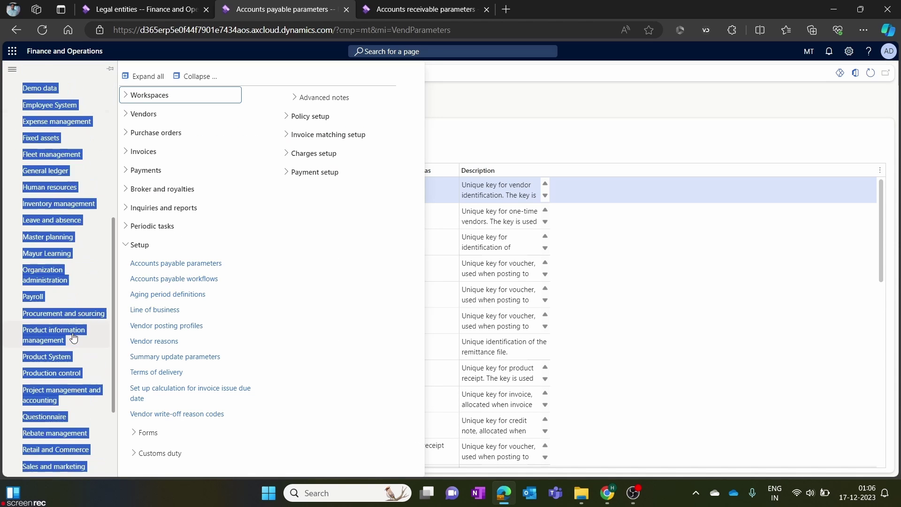
pyautogui.scroll(-3, 74, 337)
pyautogui.click(77, 157)
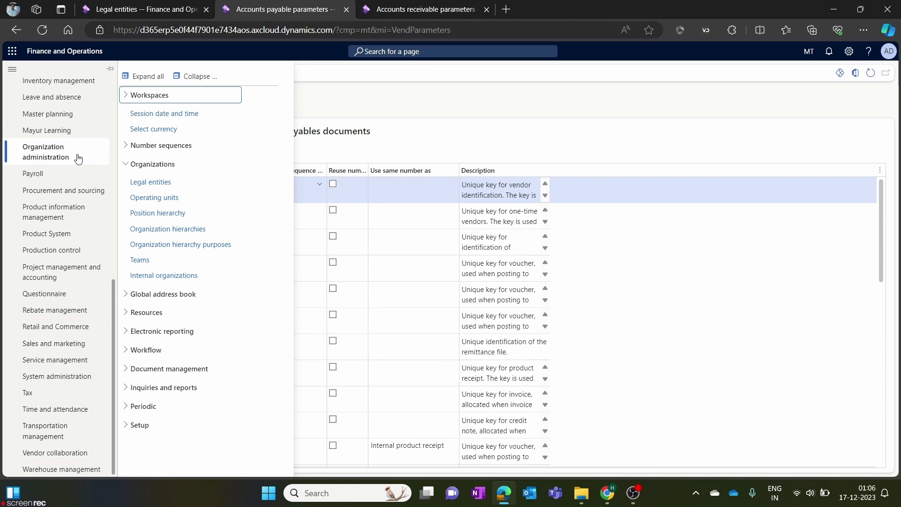
pyautogui.click(126, 168)
pyautogui.click(126, 167)
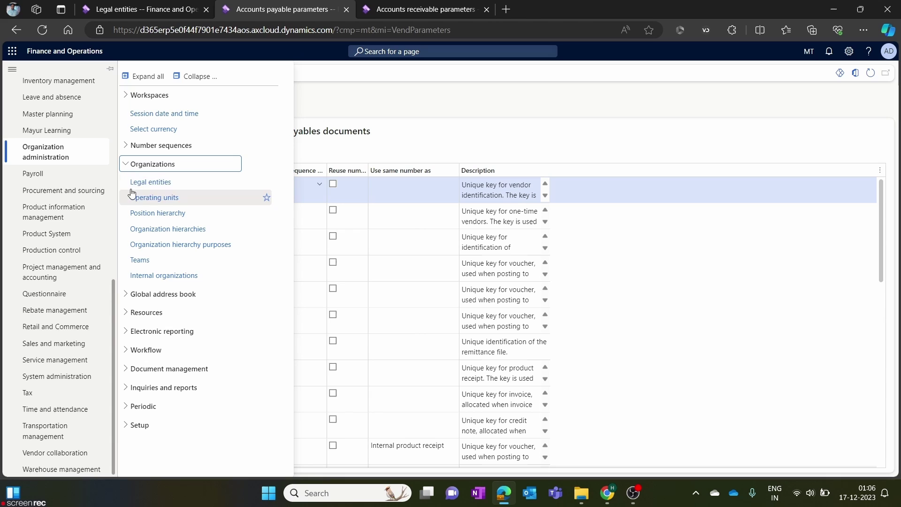
pyautogui.click(130, 168)
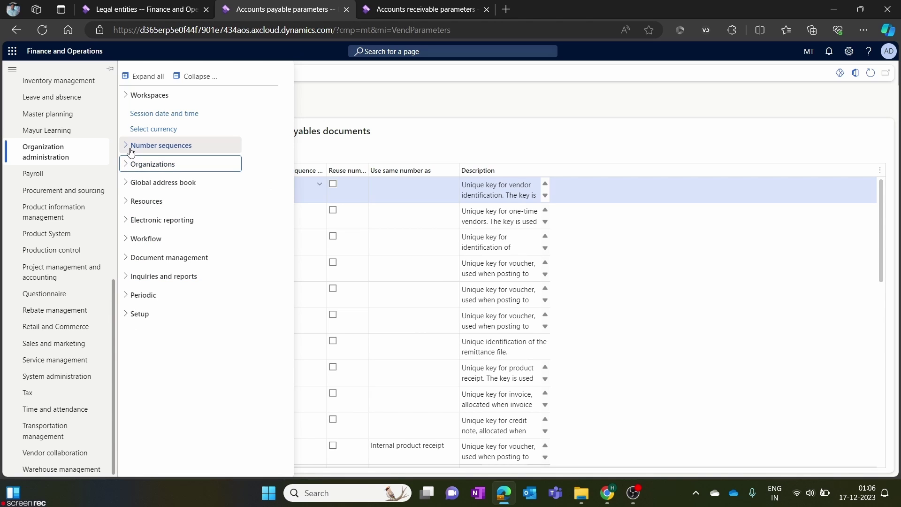
pyautogui.click(130, 148)
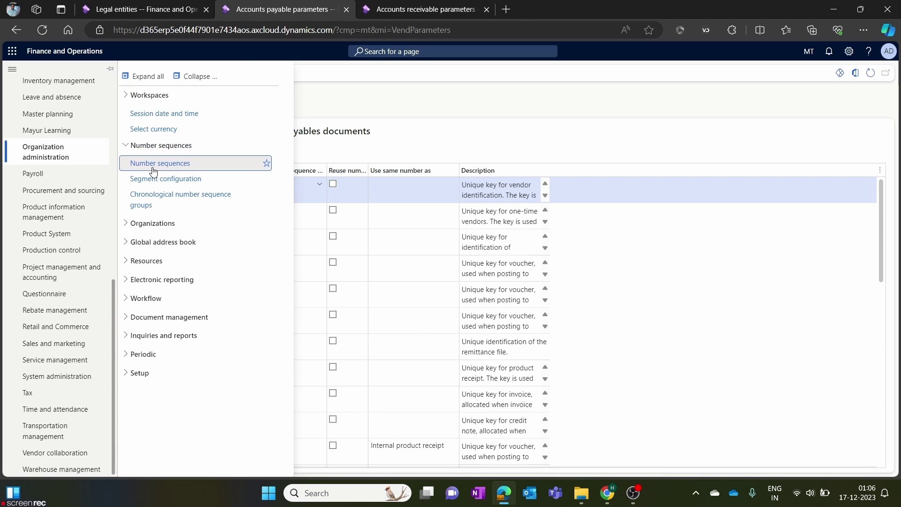
pyautogui.click(158, 163)
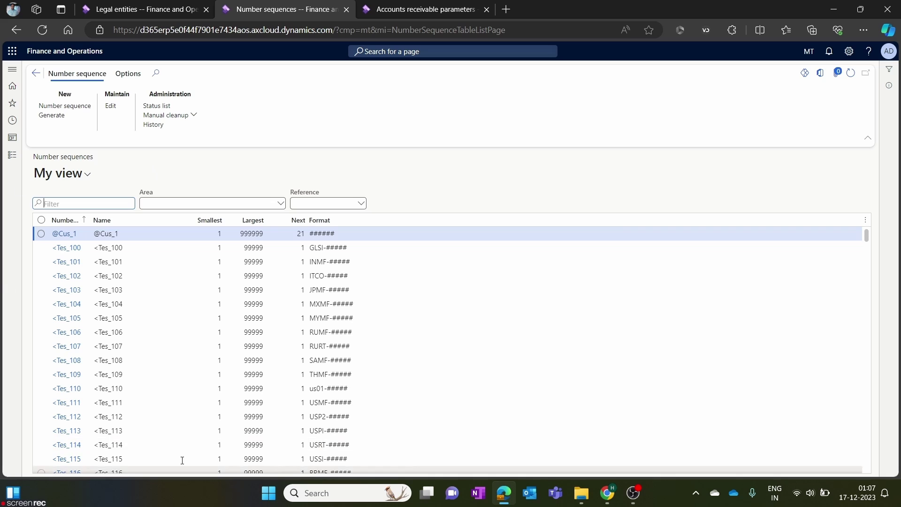
pyautogui.scroll(-20, 190, 412)
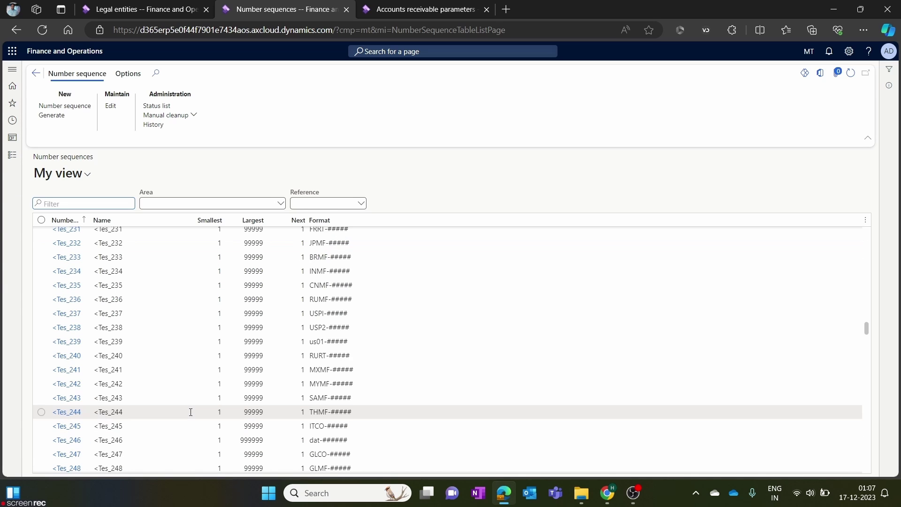
pyautogui.scroll(-7, 190, 412)
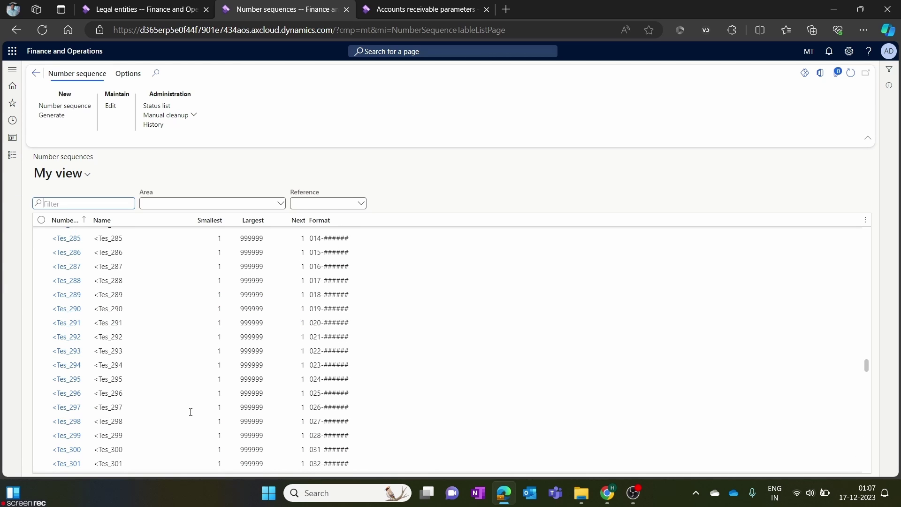
pyautogui.scroll(-7, 191, 412)
pyautogui.scroll(20, 191, 412)
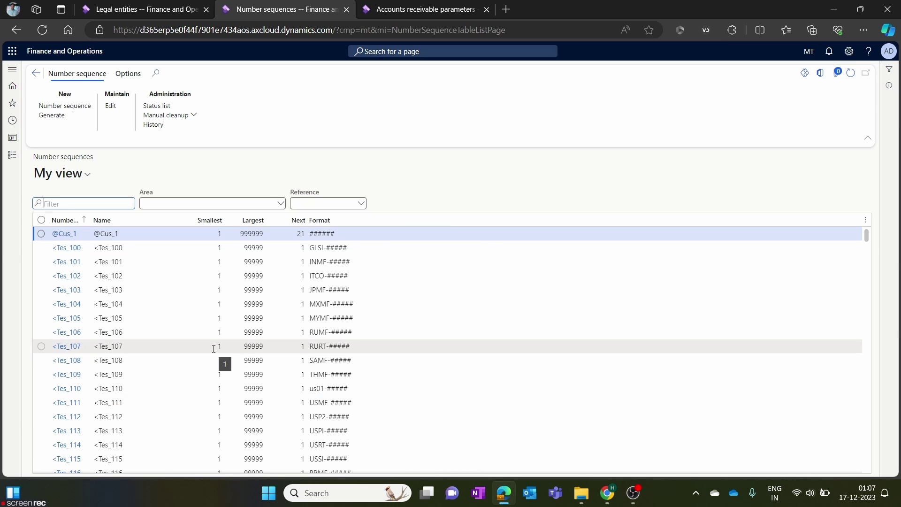
pyautogui.scroll(-15, 214, 348)
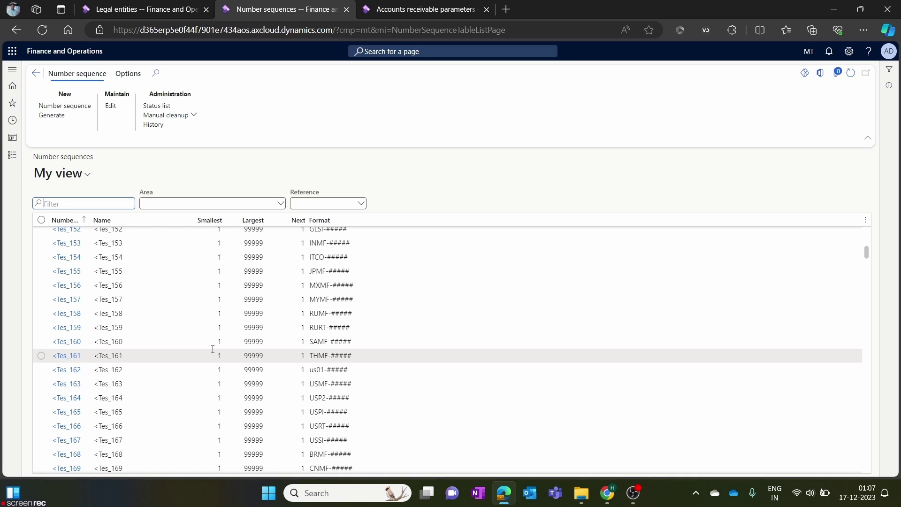
pyautogui.scroll(15, 212, 349)
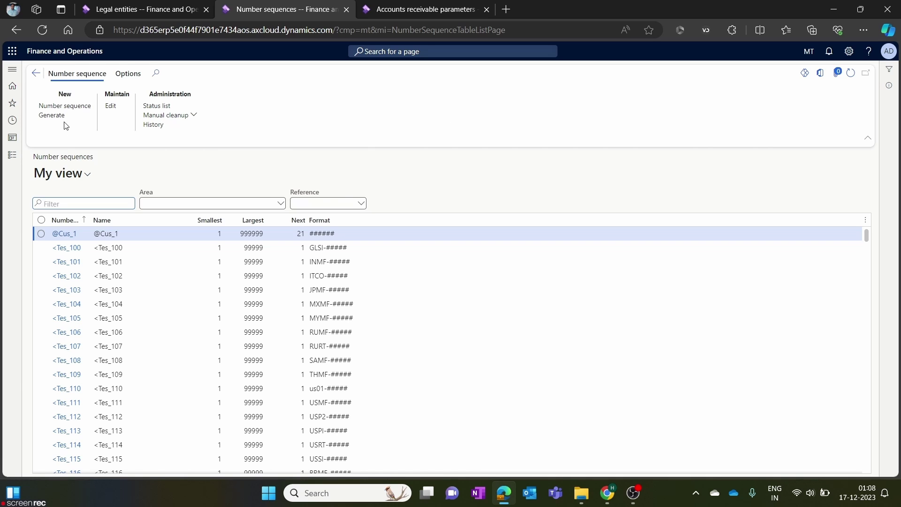
# Start the Generate wizard and select all proposed number sequence rows in Setup.
pyautogui.click(53, 116)
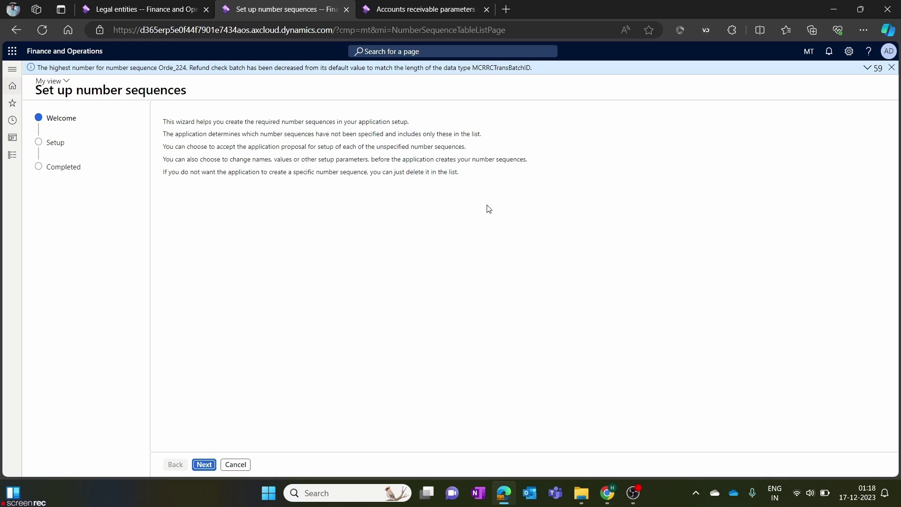
pyautogui.click(205, 465)
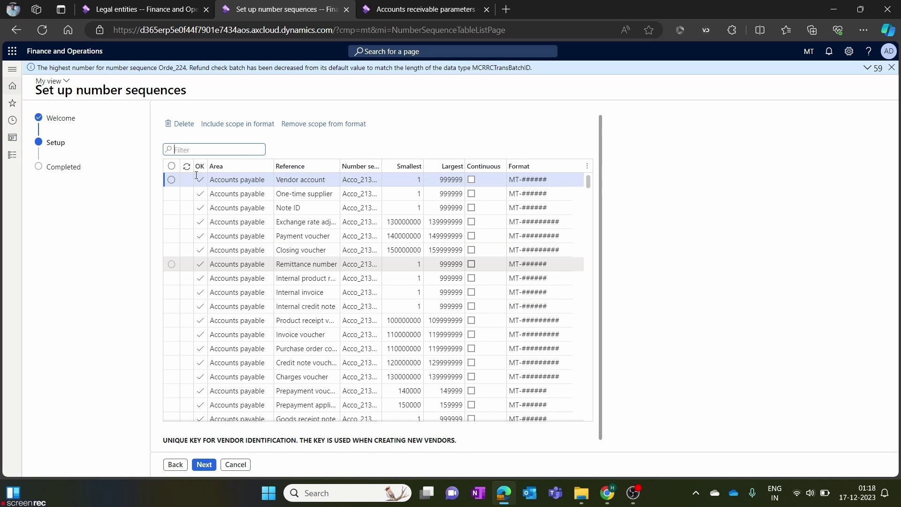
pyautogui.scroll(-5, 197, 175)
pyautogui.scroll(-5, 179, 173)
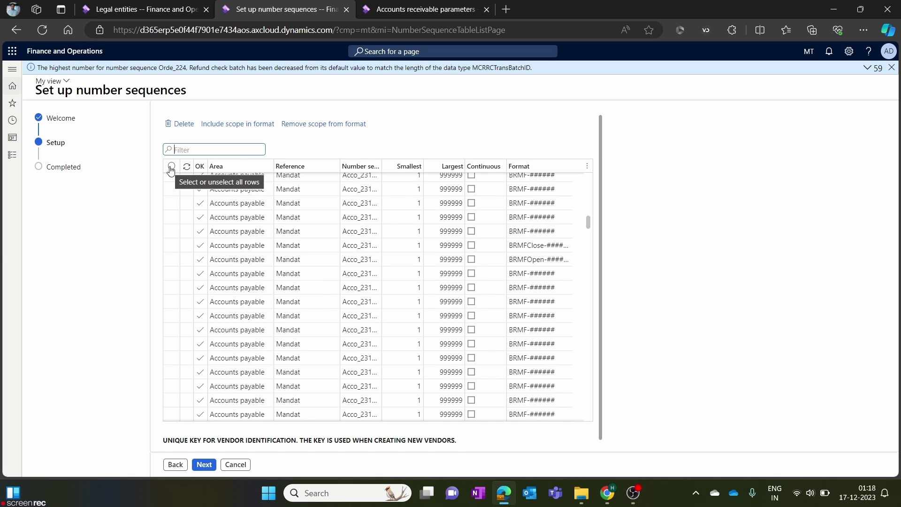
pyautogui.click(171, 167)
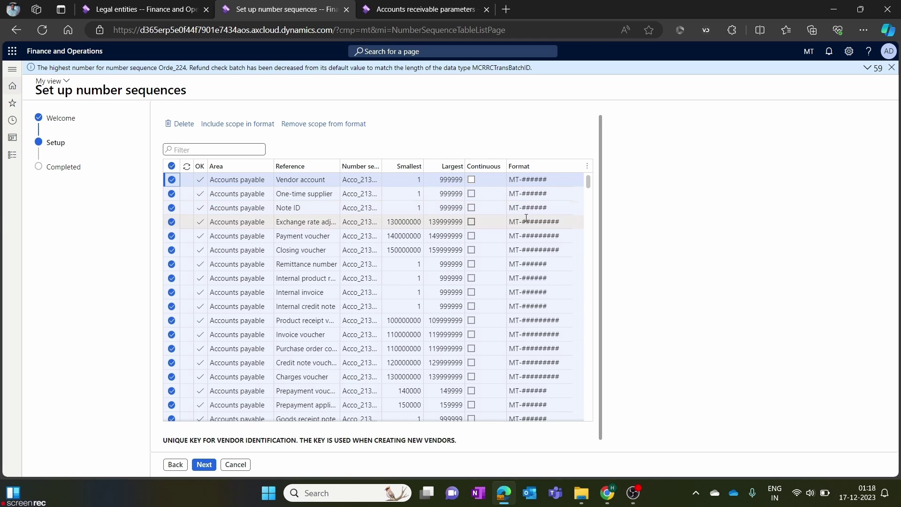
pyautogui.click(206, 464)
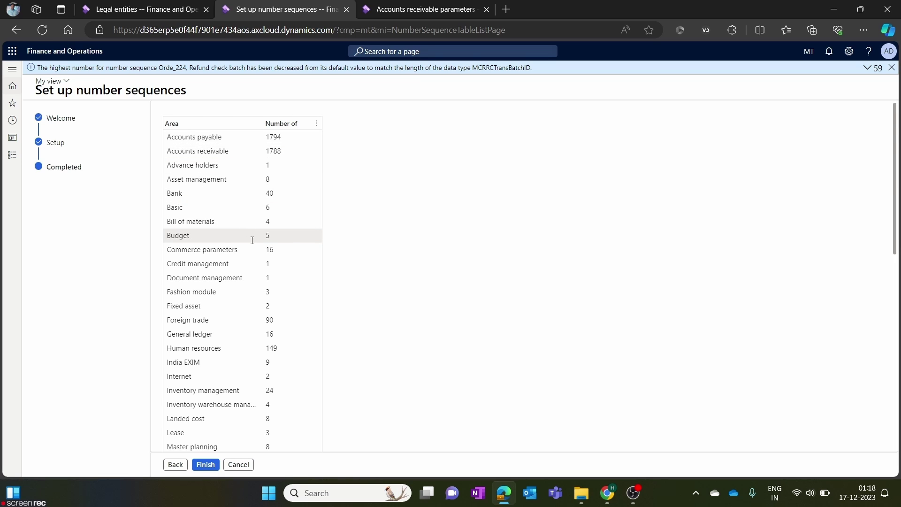
# Review the summary counts, including 1794 for Accounts payable, and finish the wizard.
pyautogui.click(239, 140)
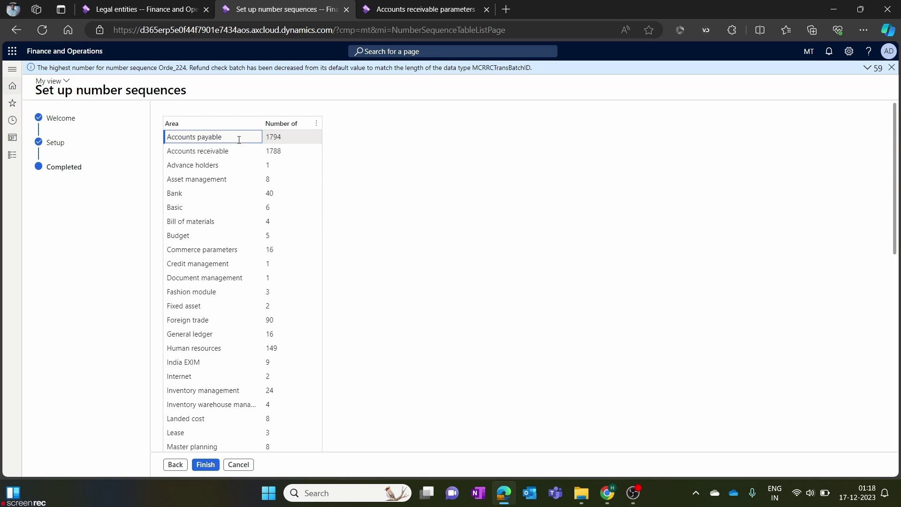
pyautogui.click(287, 139)
pyautogui.doubleClick(287, 138)
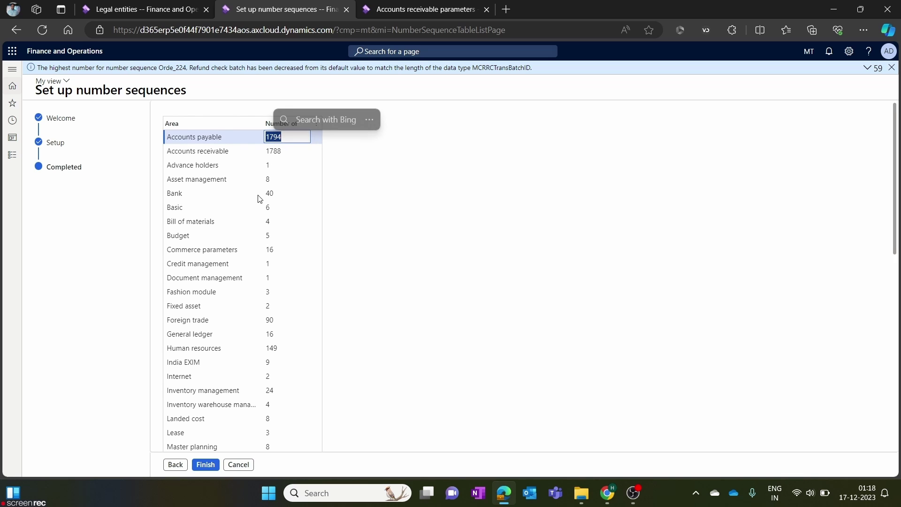
pyautogui.scroll(-10, 264, 274)
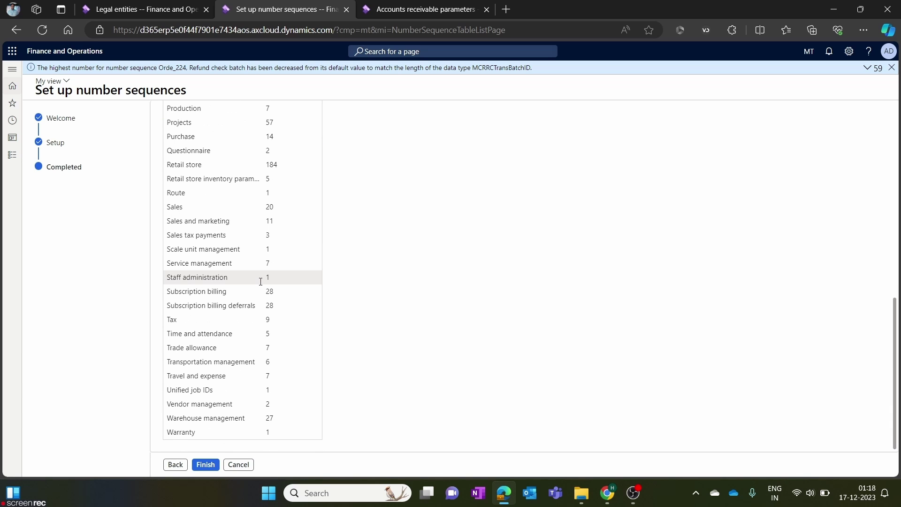
pyautogui.scroll(10, 261, 282)
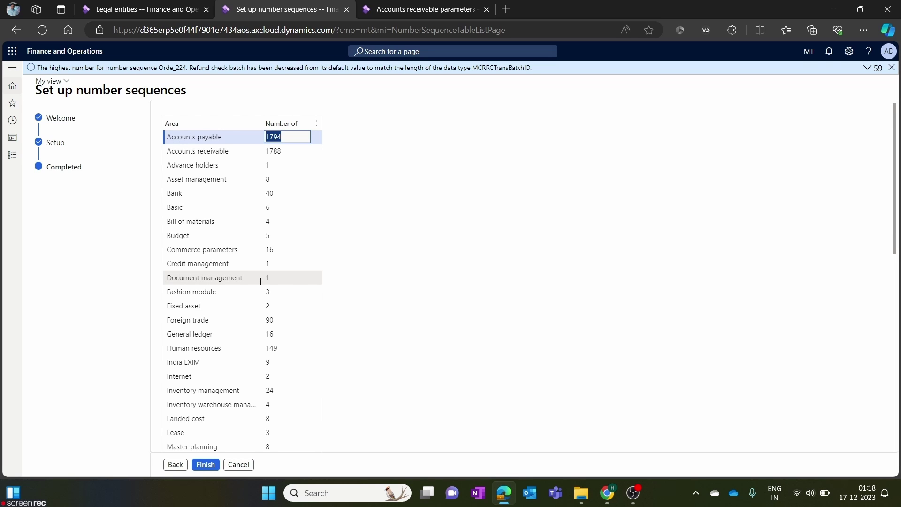
pyautogui.scroll(-10, 261, 282)
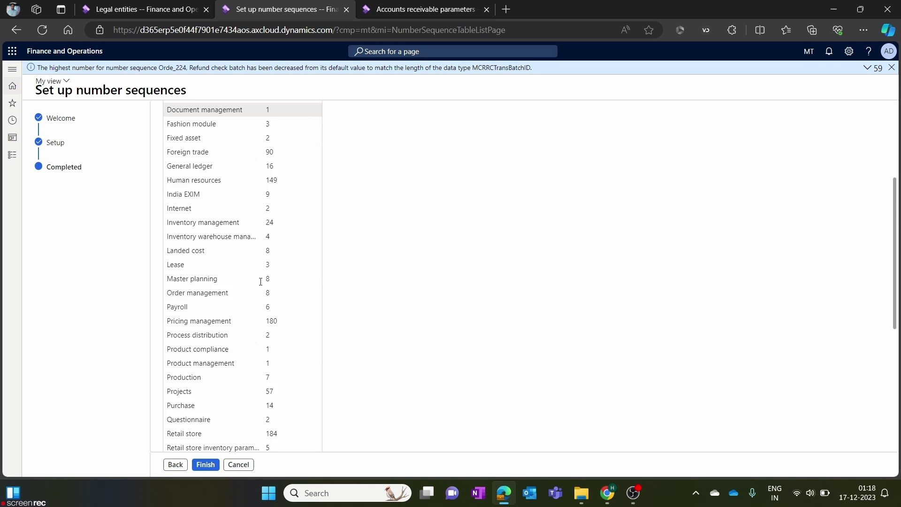
pyautogui.click(209, 467)
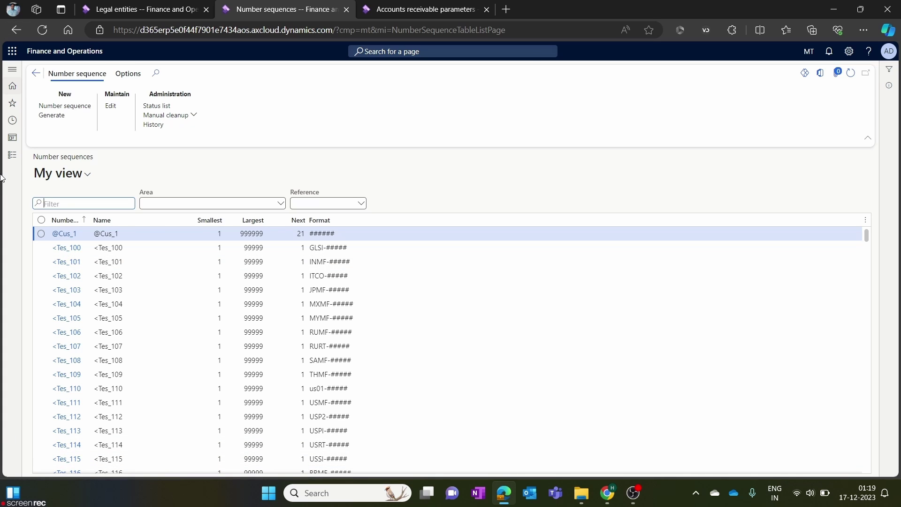
# Show Accounts payable parameters' number sequences, Vendor account Acco_21363 through Prepayment voucher Acco_21378.
pyautogui.click(9, 159)
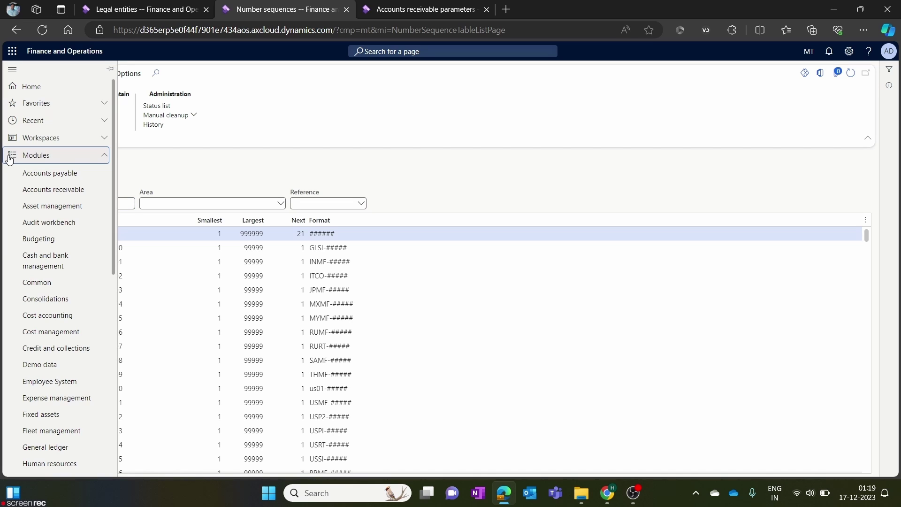
pyautogui.click(29, 173)
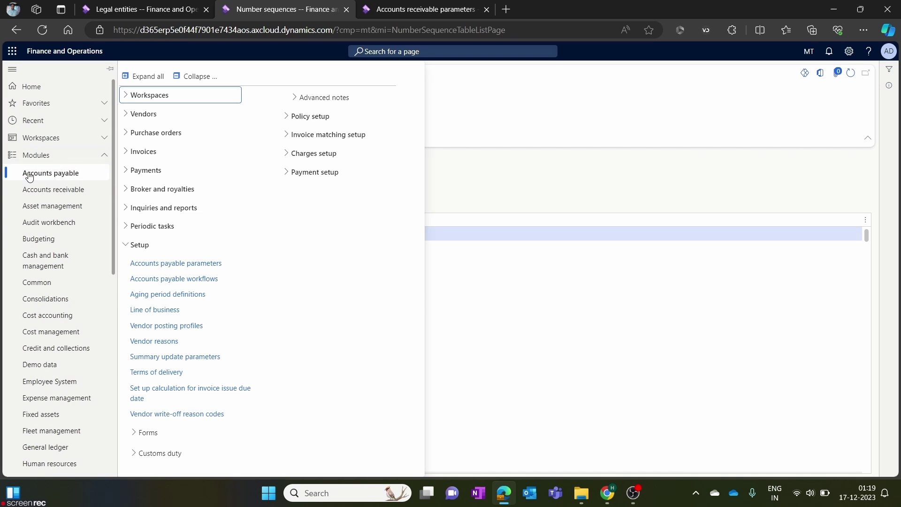
pyautogui.click(187, 264)
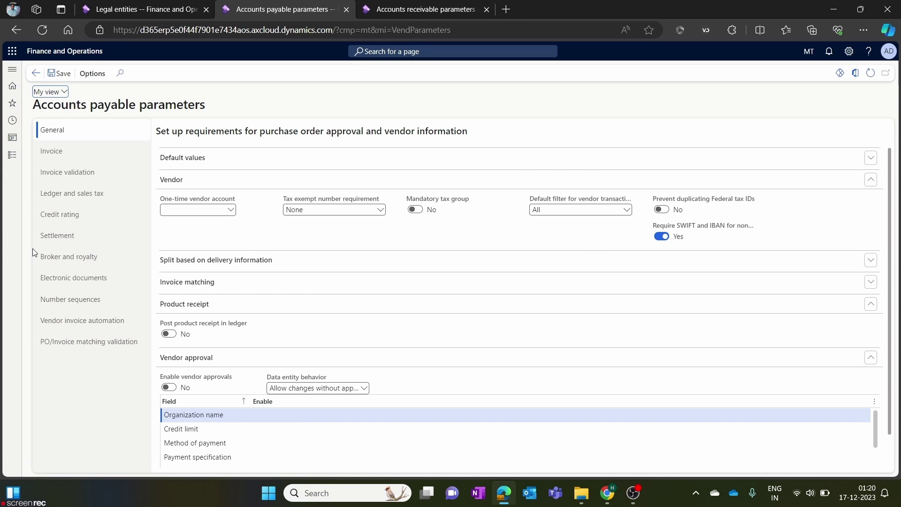
pyautogui.click(71, 300)
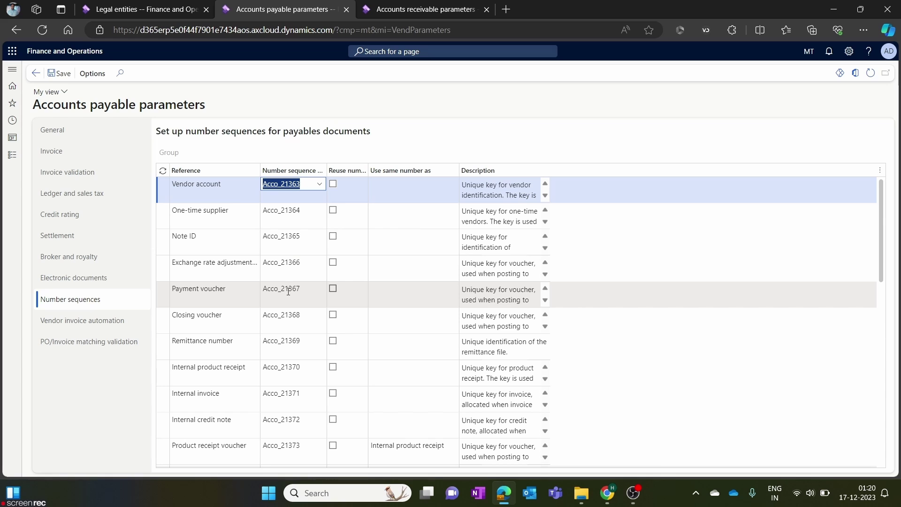
pyautogui.moveTo(288, 292)
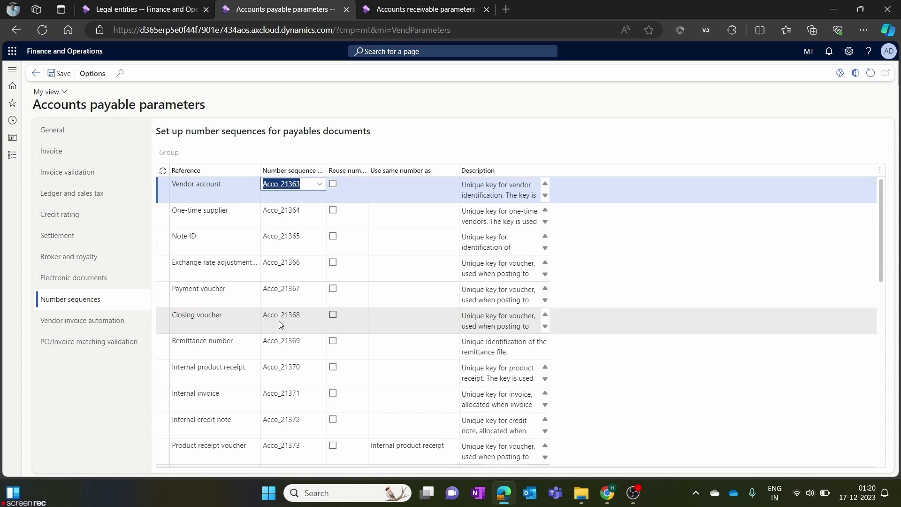
pyautogui.scroll(-10, 279, 320)
pyautogui.scroll(10, 279, 320)
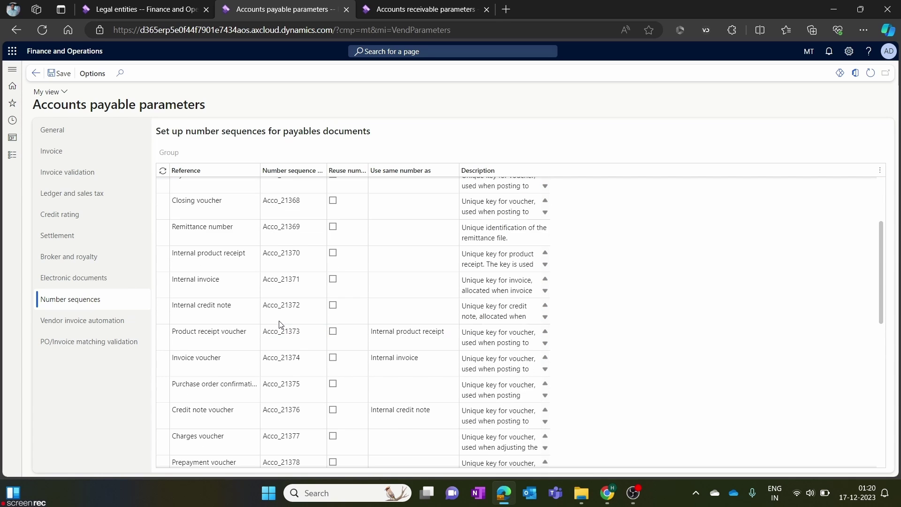
pyautogui.click(431, 10)
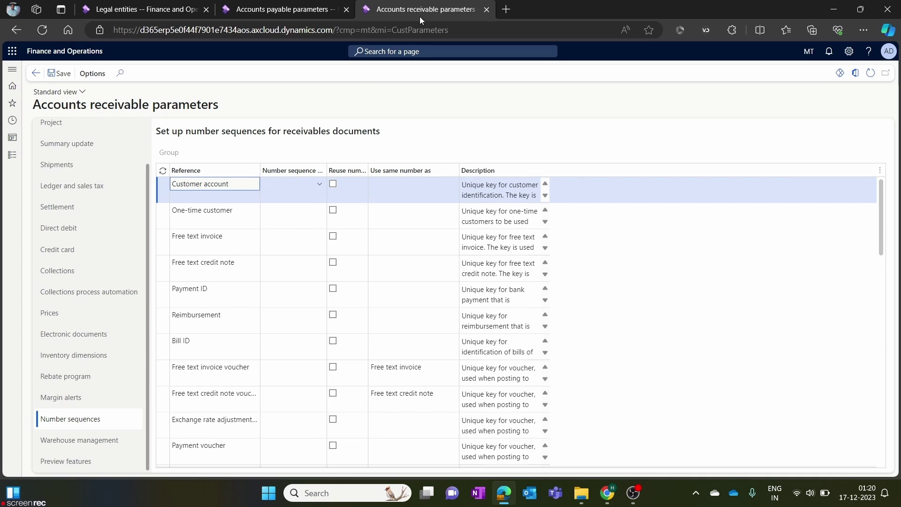
pyautogui.click(868, 74)
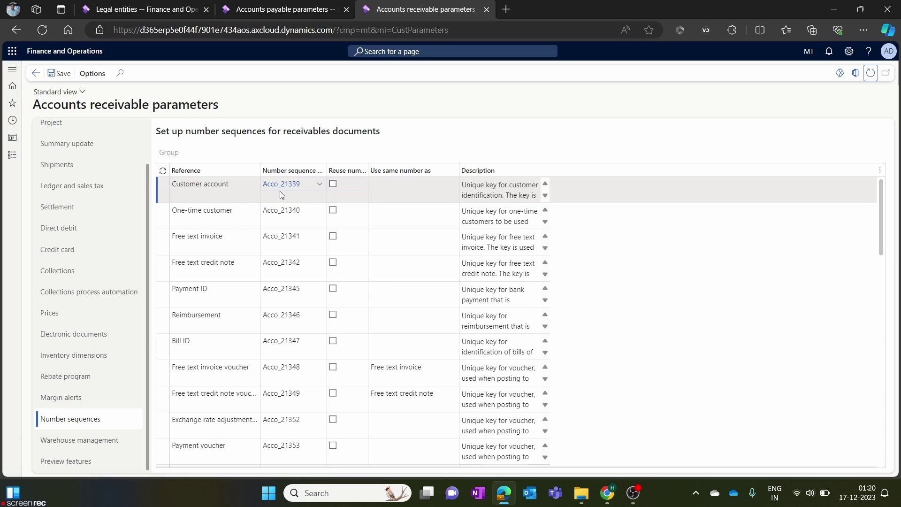
pyautogui.click(525, 97)
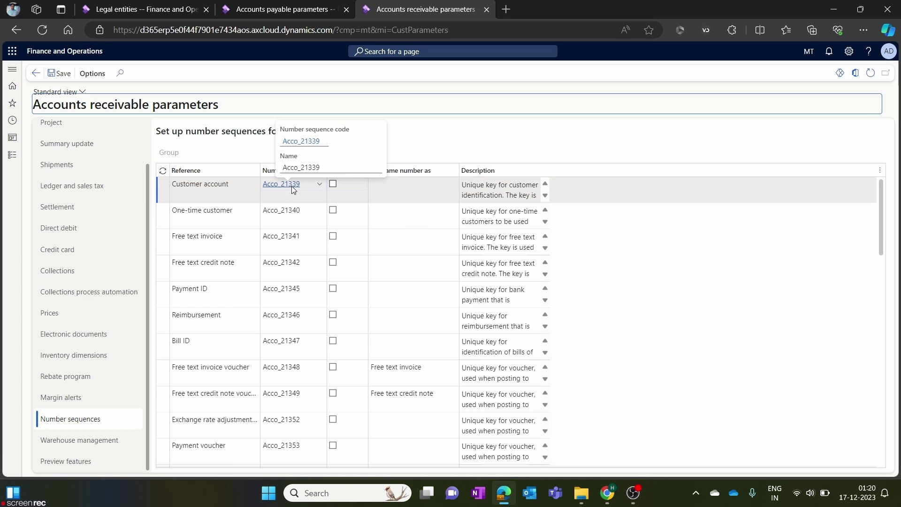
pyautogui.moveTo(250, 186); pyautogui.dragTo(172, 186)
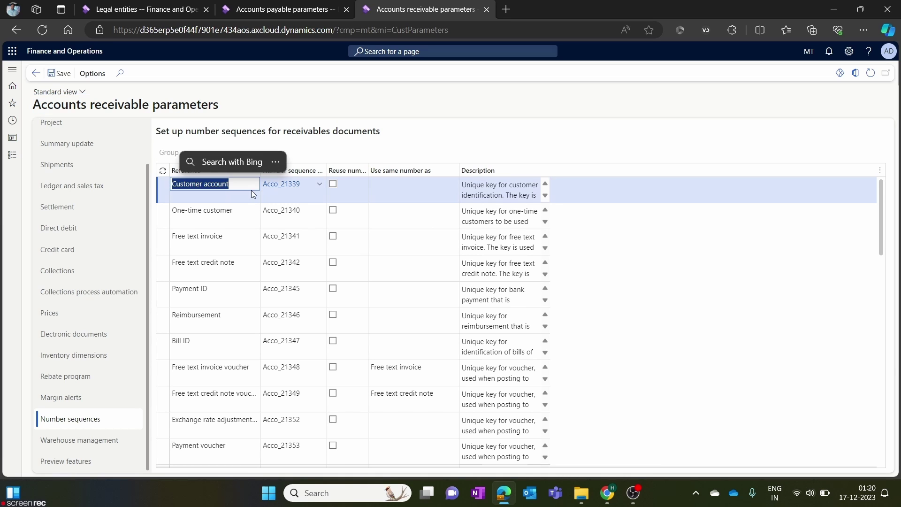
pyautogui.click(296, 185)
# Open number sequence Acco_21339 and enter # as its Alphanumeric segment value.
pyautogui.click(296, 184)
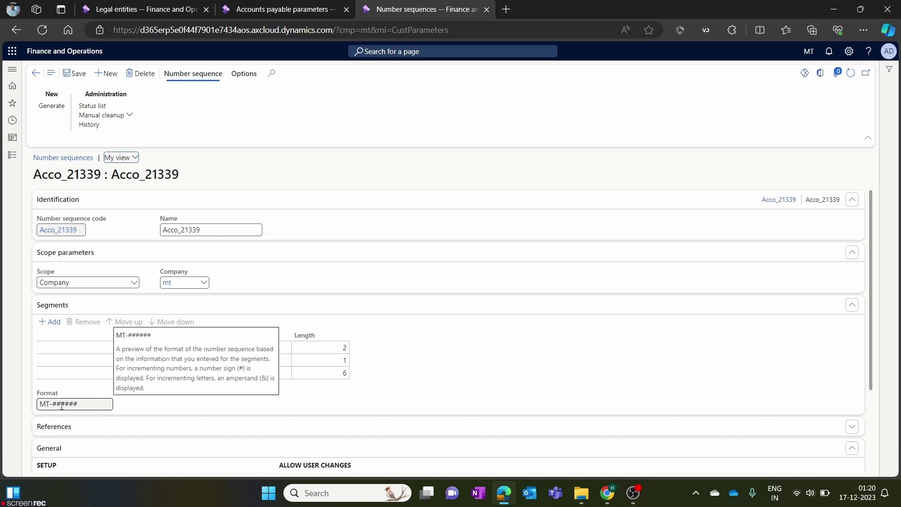
pyautogui.moveTo(56, 404); pyautogui.dragTo(94, 402)
pyautogui.click(94, 403)
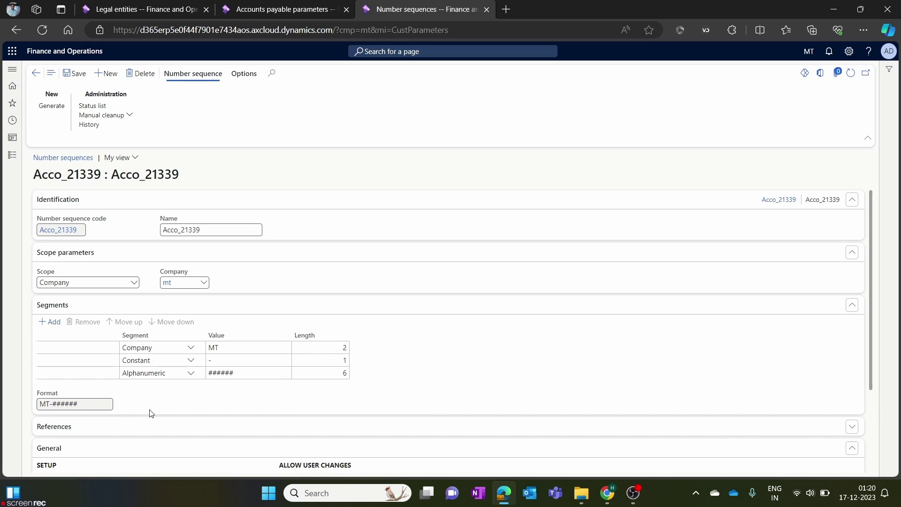
pyautogui.click(283, 375)
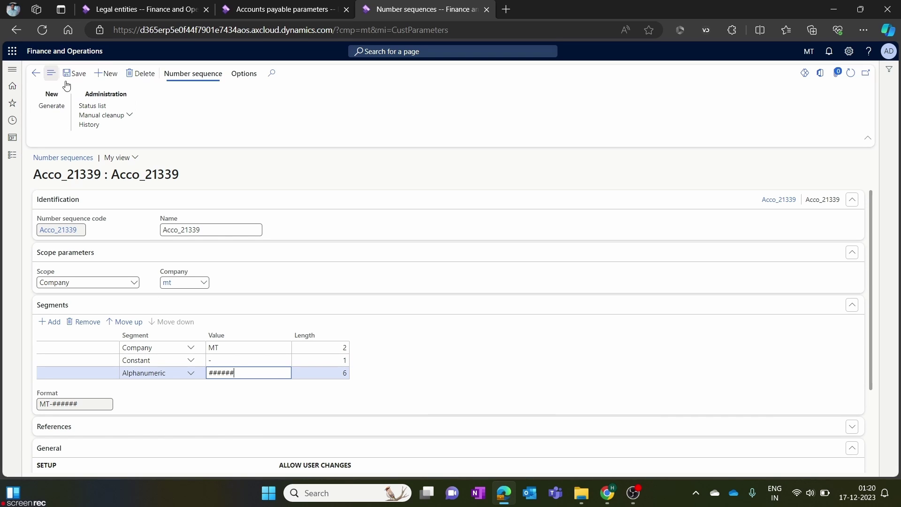
pyautogui.write('#')
pyautogui.click(421, 369)
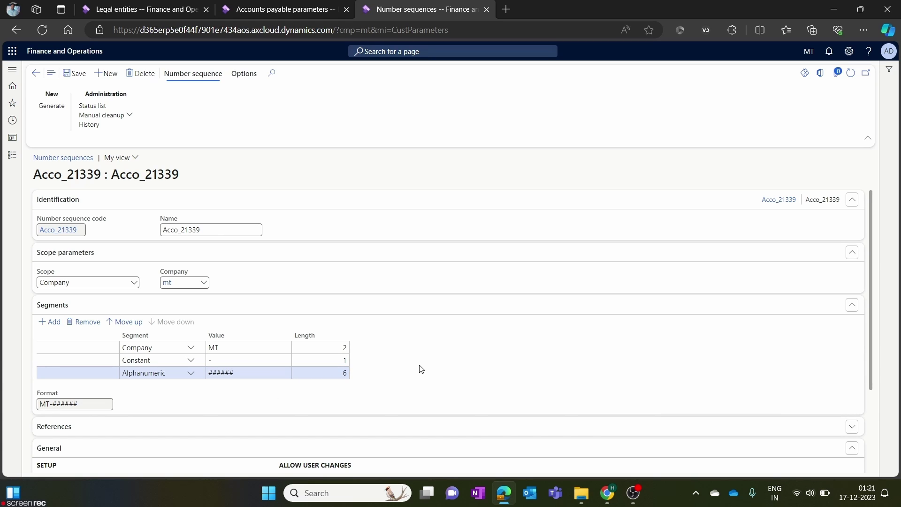
# Change the Company segment to MT1, revert it to MT, and save the sequence.
pyautogui.click(260, 347)
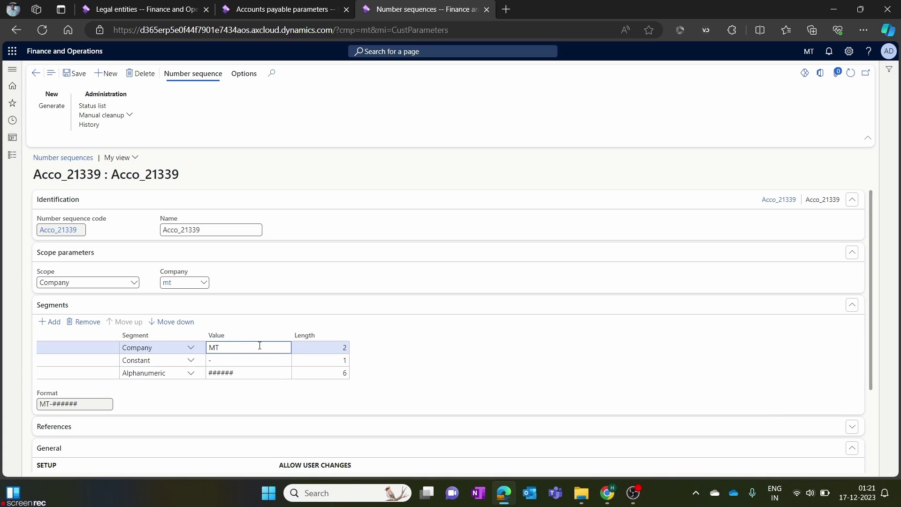
pyautogui.write('1')
pyautogui.click(378, 360)
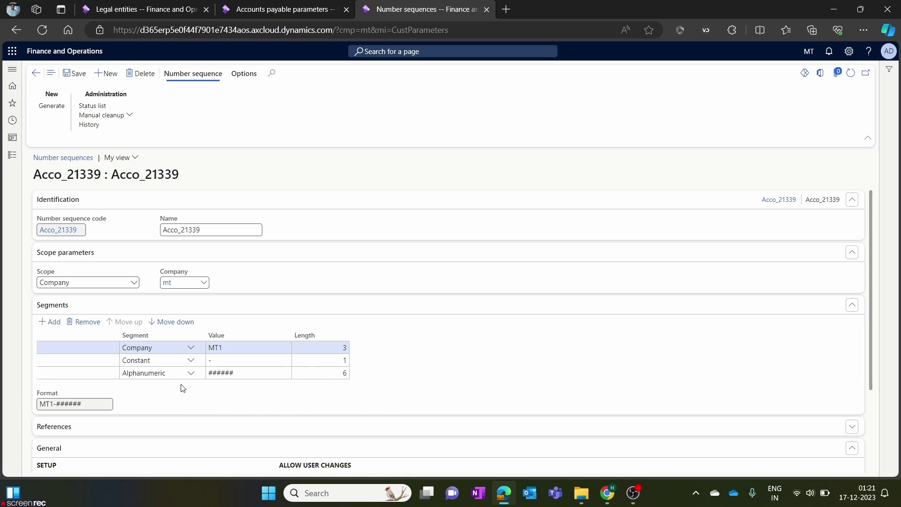
pyautogui.moveTo(39, 405)
pyautogui.click(256, 348)
pyautogui.press('BackSpace')
pyautogui.click(516, 368)
pyautogui.click(76, 73)
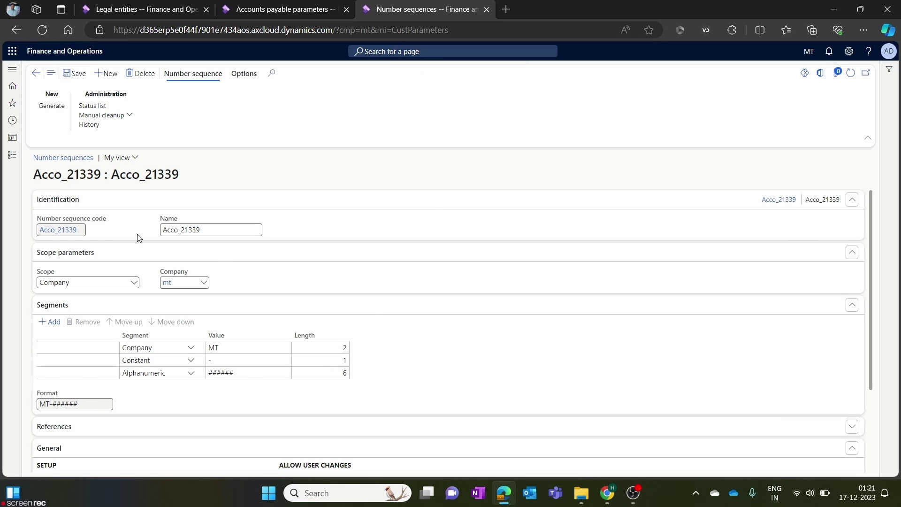
# Keep Acco_21339's scope as Company and return to Accounts receivable parameters.
pyautogui.scroll(-3, 187, 302)
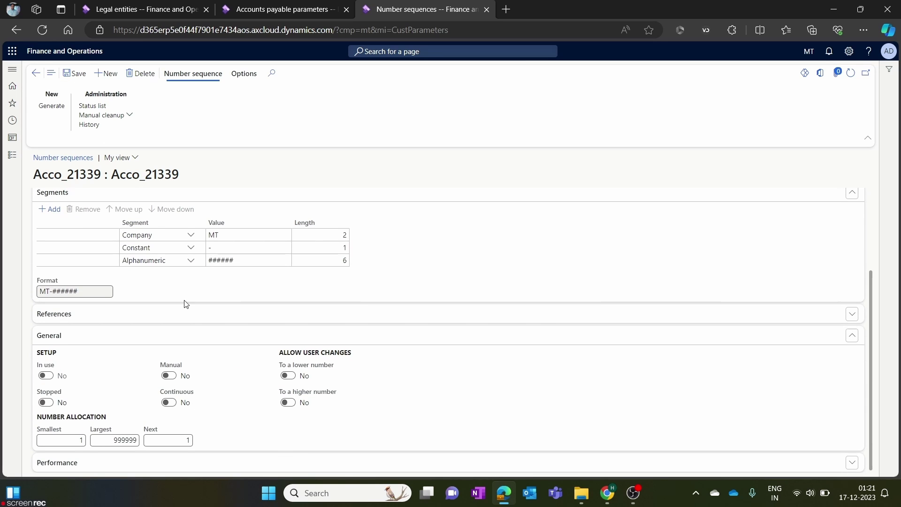
pyautogui.scroll(3, 186, 304)
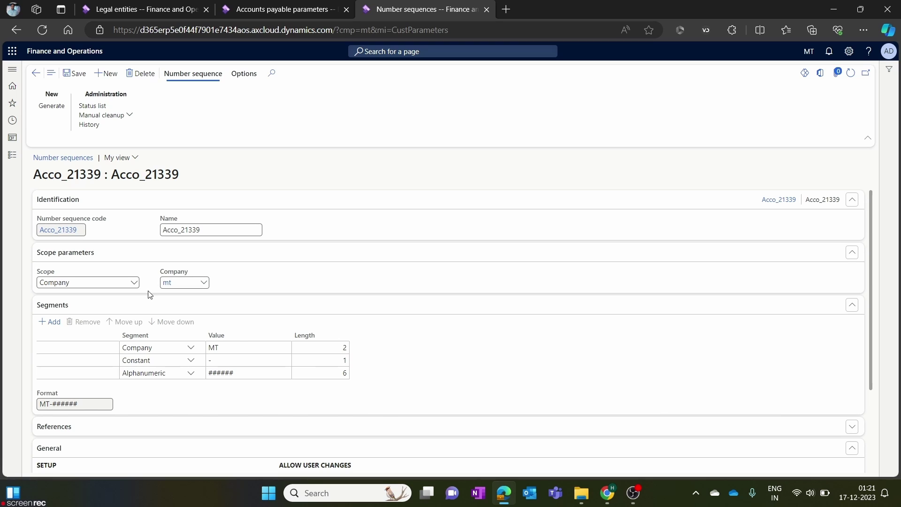
pyautogui.click(135, 283)
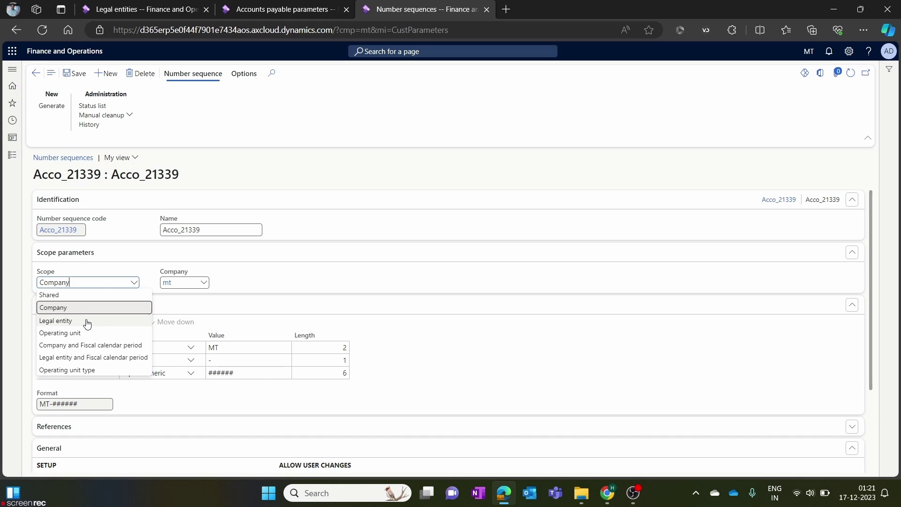
pyautogui.click(540, 358)
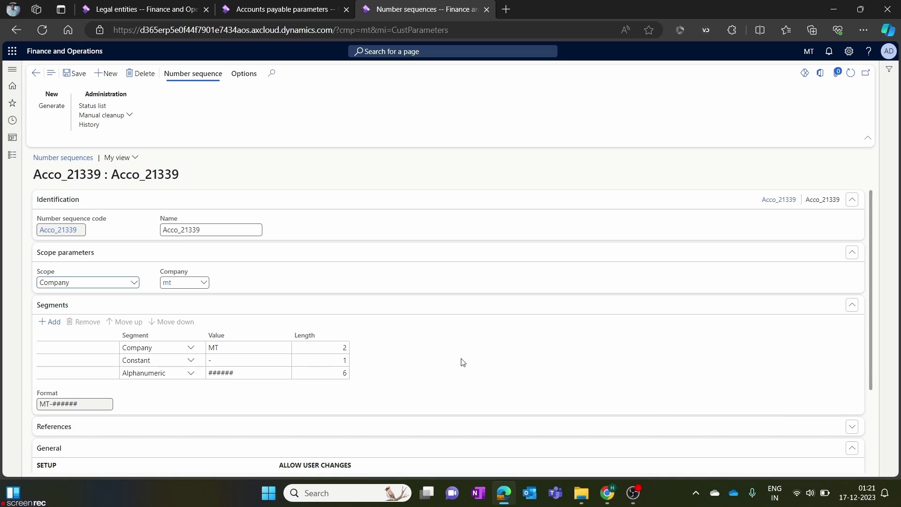
pyautogui.click(35, 73)
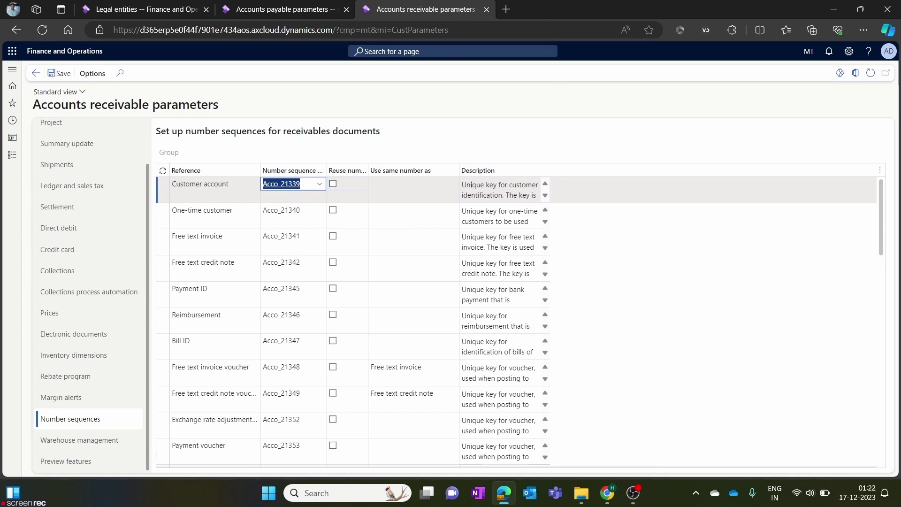
# Refresh MetroTech's legal entity number sequences, System ID through Case ID, and save the entity.
pyautogui.click(127, 10)
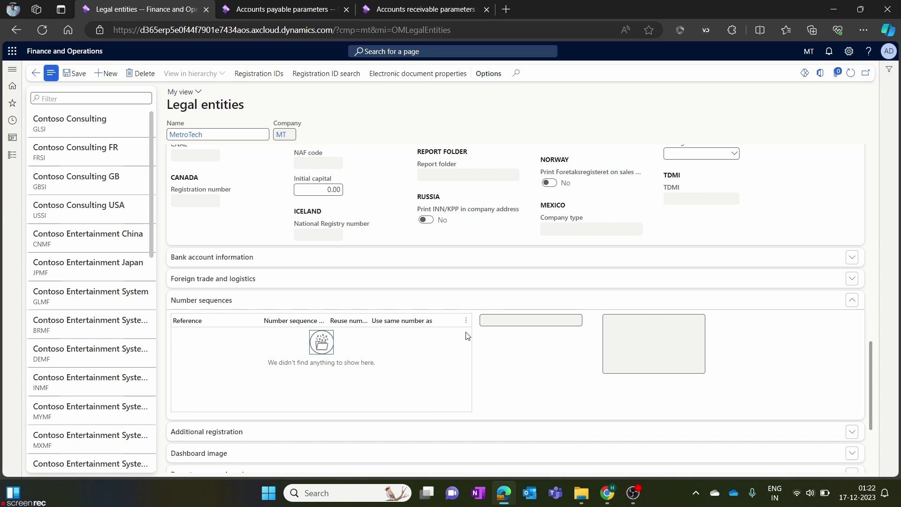
pyautogui.click(850, 74)
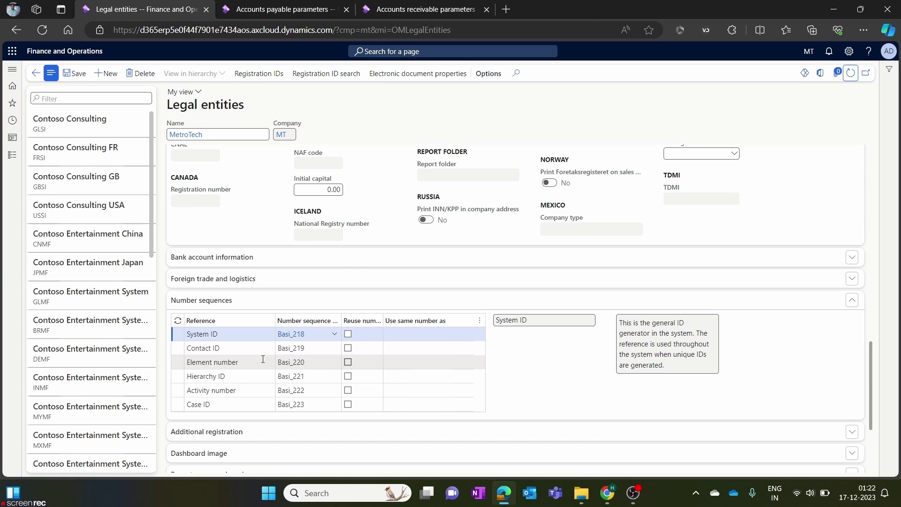
pyautogui.scroll(-3, 264, 357)
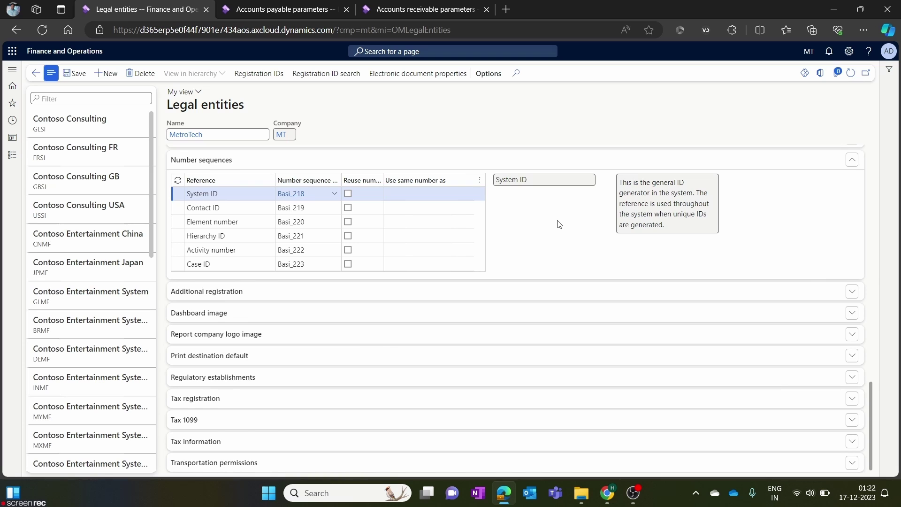
pyautogui.scroll(15, 557, 225)
pyautogui.click(79, 75)
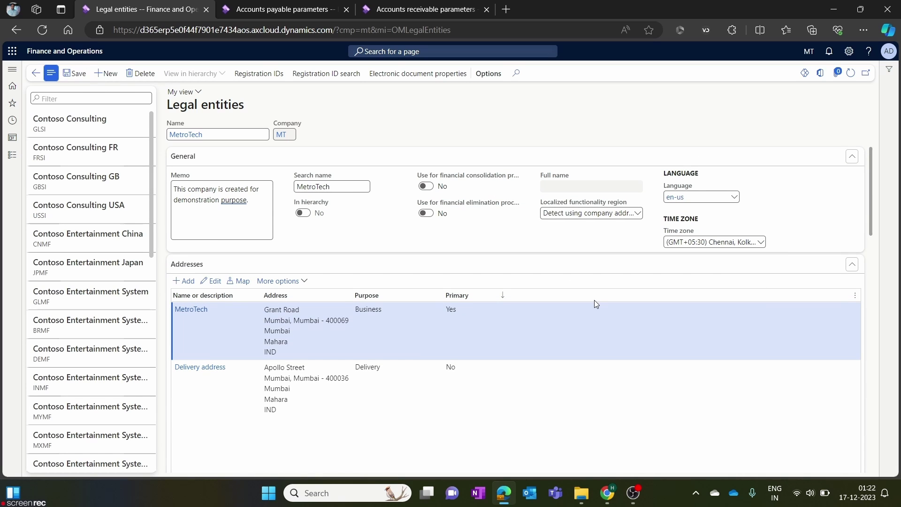
# Expand the Dashboard image section, then go to the MetroTech home dashboard.
pyautogui.scroll(-15, 596, 304)
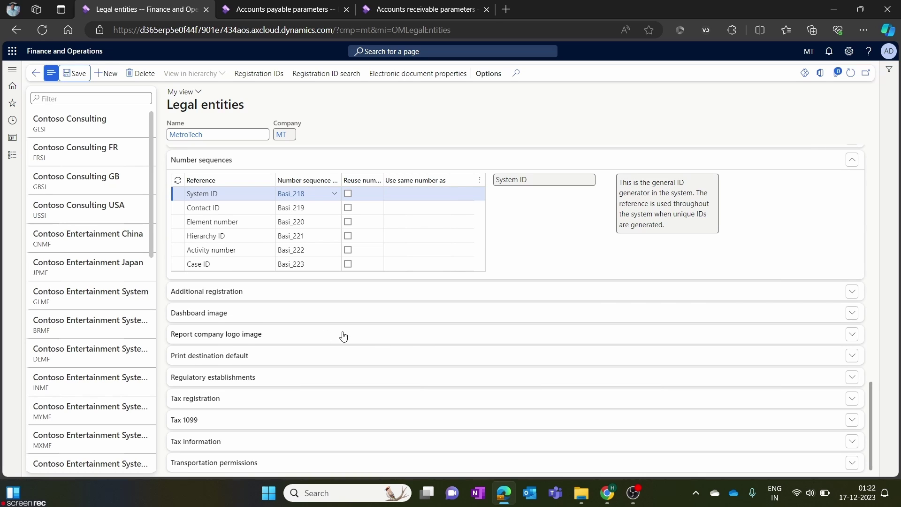
pyautogui.click(257, 318)
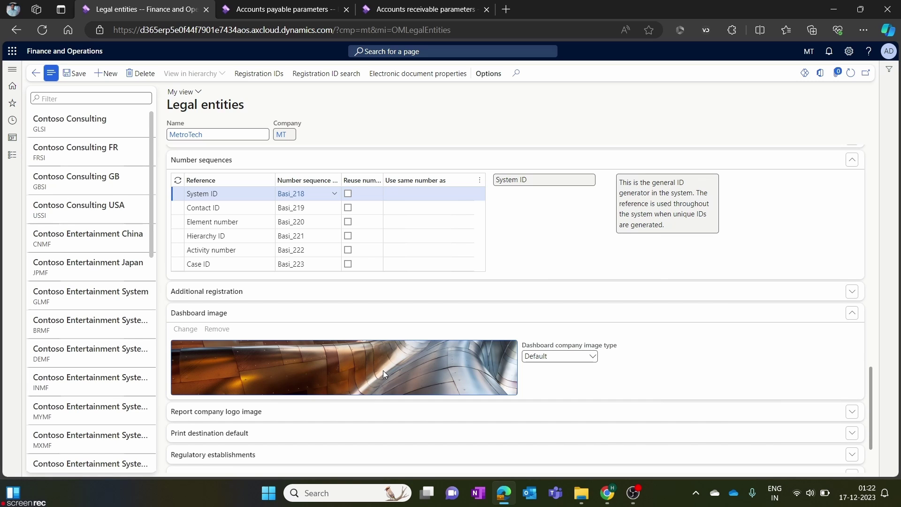
pyautogui.click(281, 10)
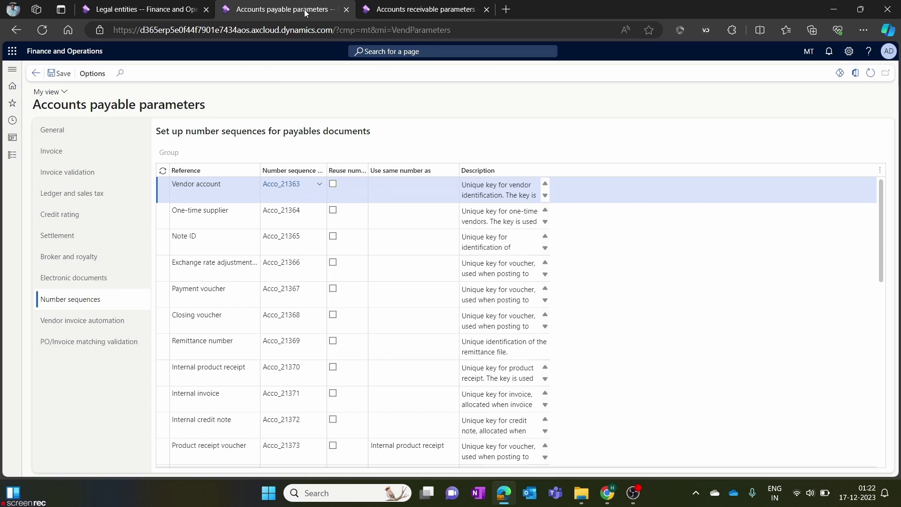
pyautogui.click(95, 52)
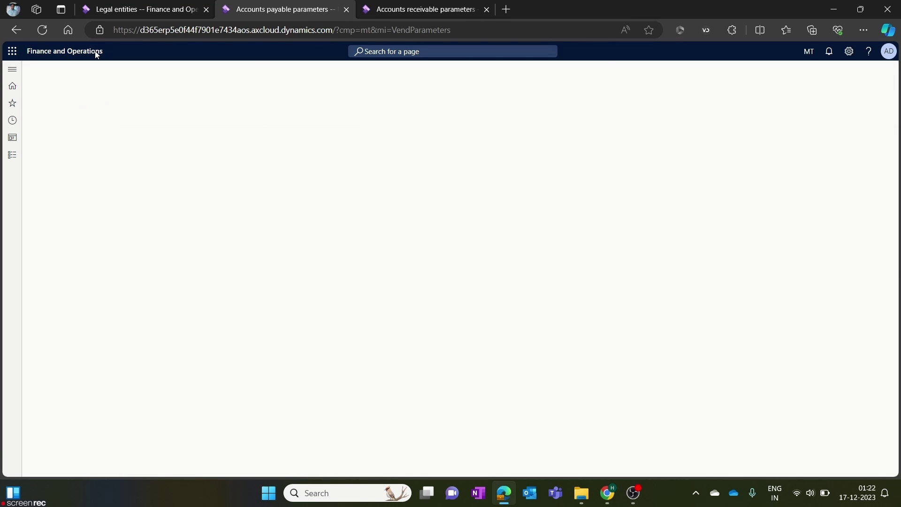
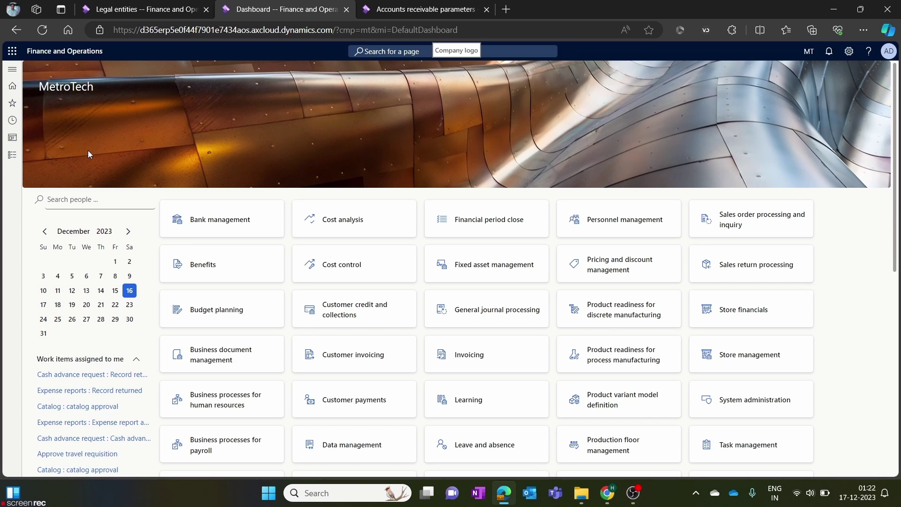
# Try Logo, then set MetroTech's dashboard image type to None and save.
pyautogui.click(162, 14)
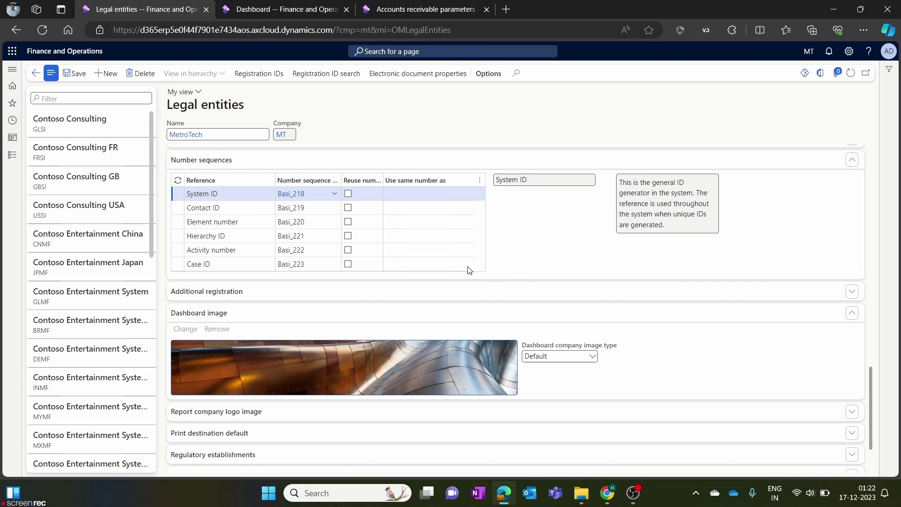
pyautogui.click(592, 358)
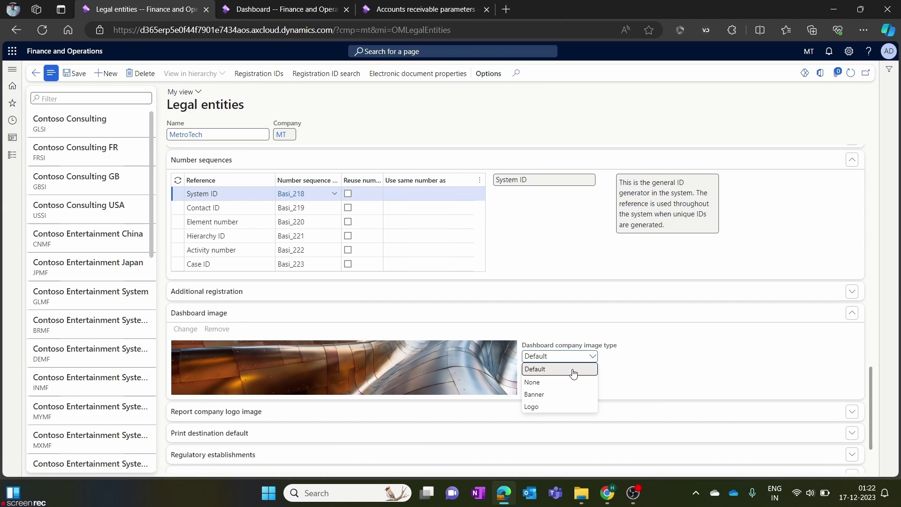
pyautogui.click(551, 407)
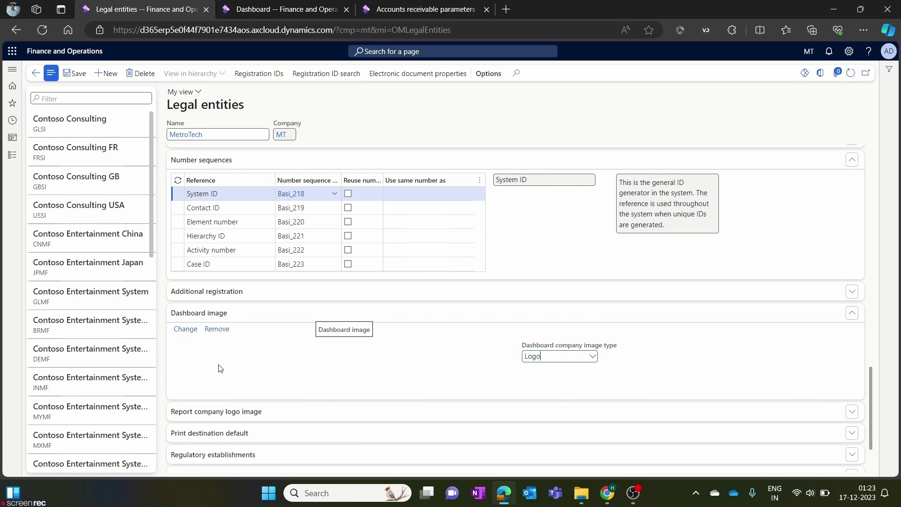
pyautogui.click(592, 358)
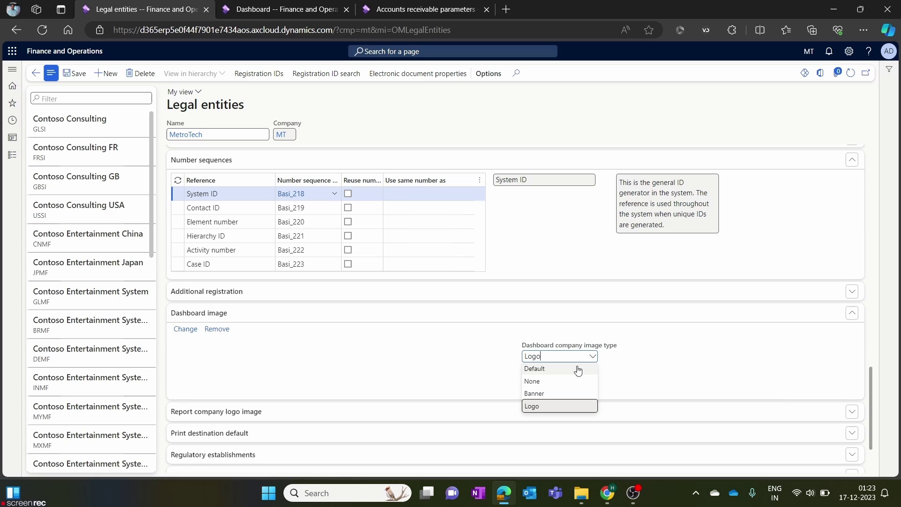
pyautogui.click(559, 384)
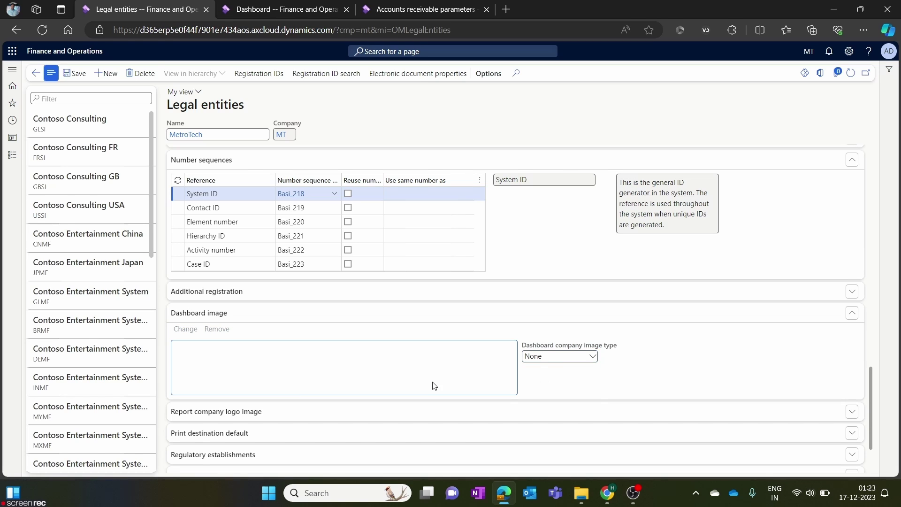
pyautogui.click(78, 74)
# Reload the MetroTech dashboard to check the image.
pyautogui.click(244, 6)
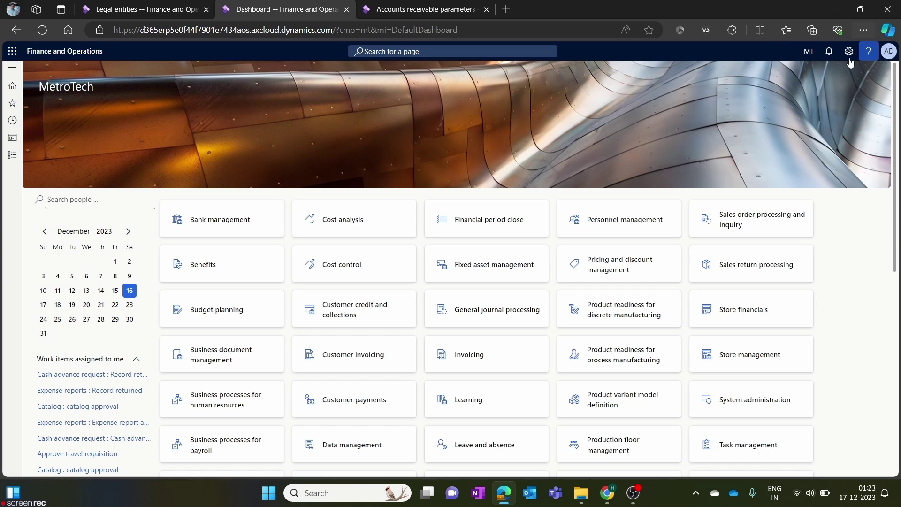
pyautogui.click(43, 31)
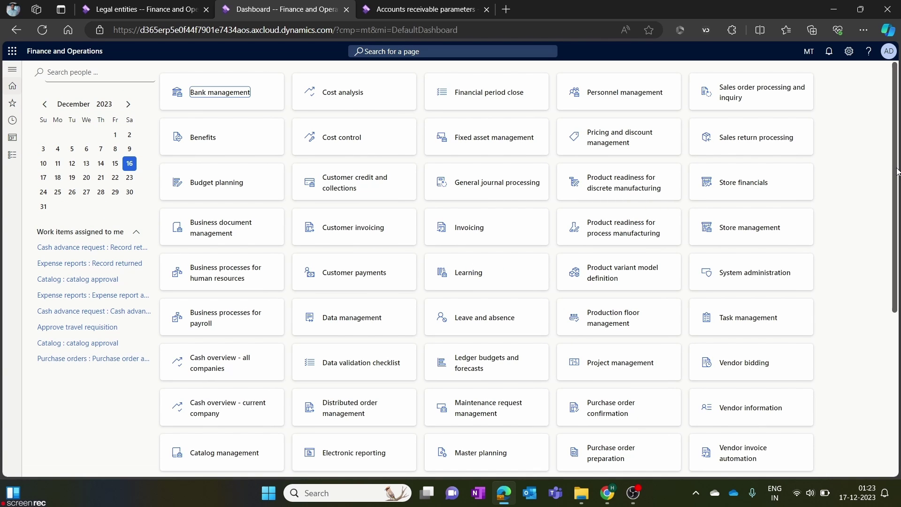
pyautogui.moveTo(895, 159); pyautogui.dragTo(871, 130)
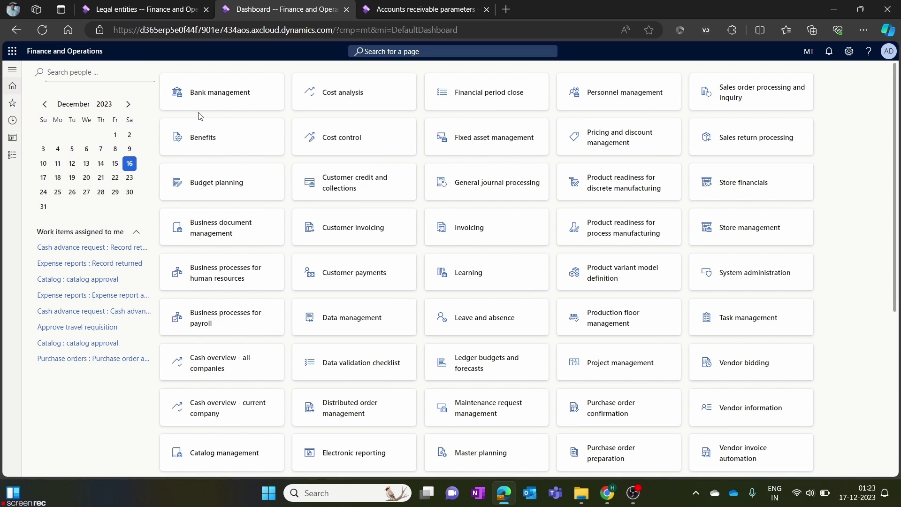
# Set MetroTech's dashboard company image type to Banner.
pyautogui.click(157, 4)
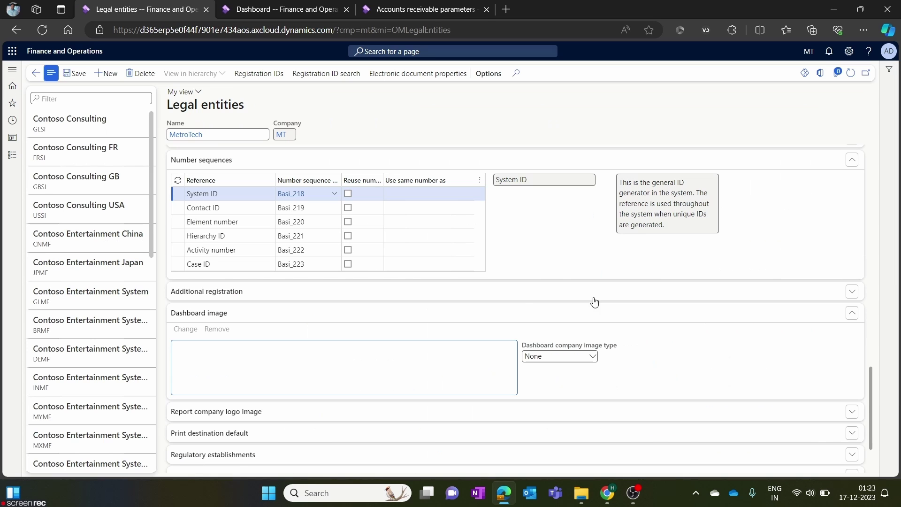
pyautogui.click(564, 356)
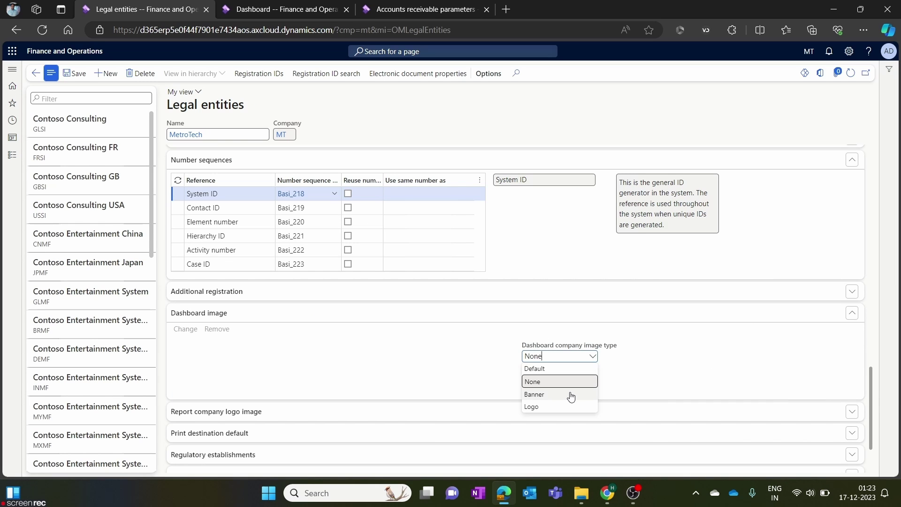
pyautogui.click(571, 395)
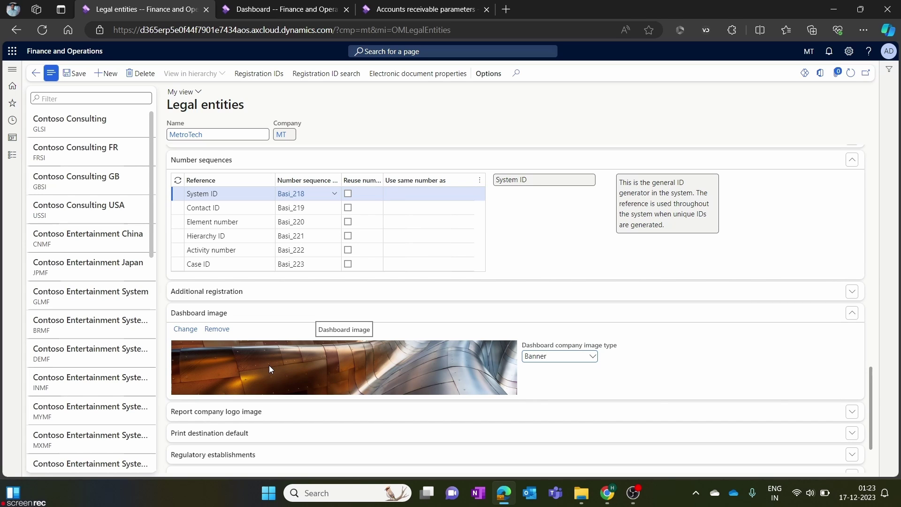
# Set the dashboard image type to Logo and start replacing the image.
pyautogui.click(594, 356)
pyautogui.click(555, 411)
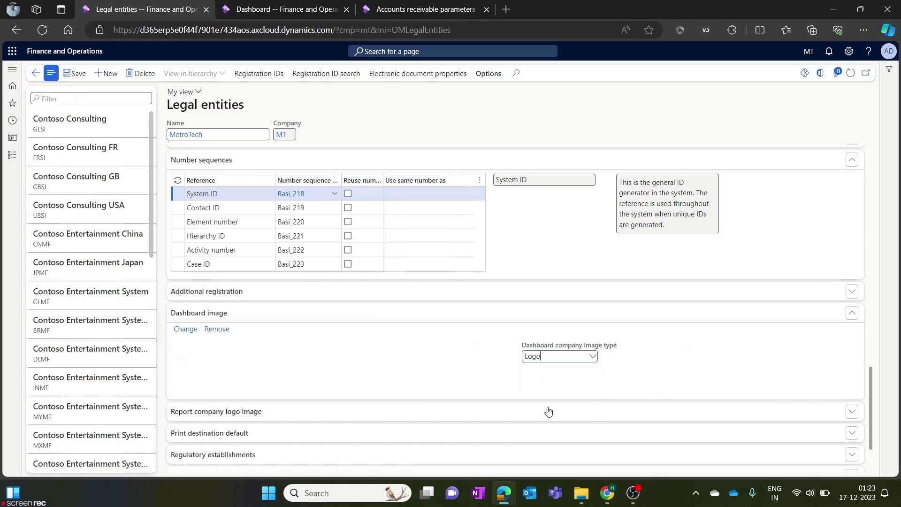
pyautogui.click(186, 329)
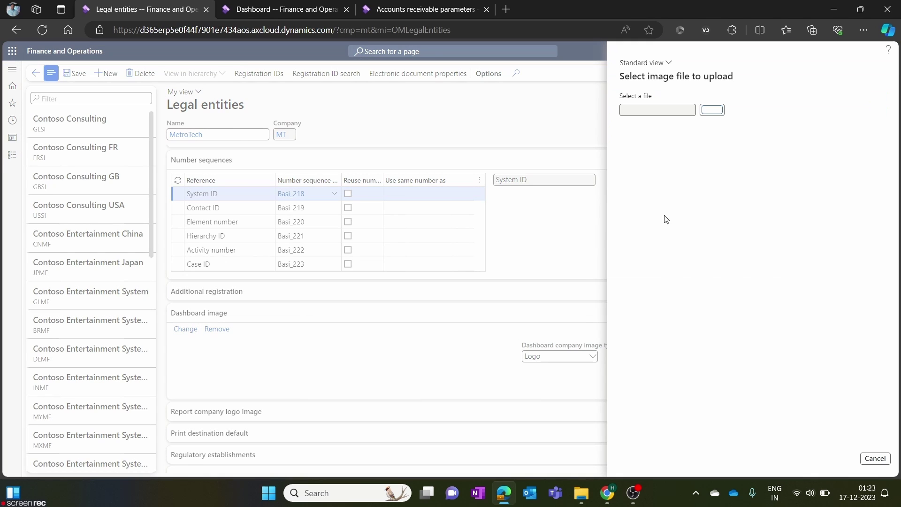
# Upload MetroTechUnveilsNewLogo.png from the Desktop as the dashboard image.
pyautogui.click(716, 110)
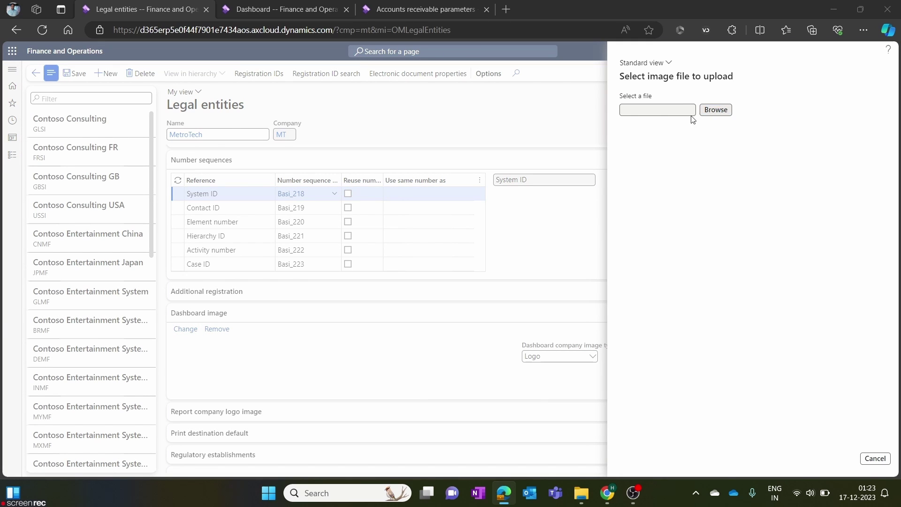
pyautogui.scroll(15, 74, 170)
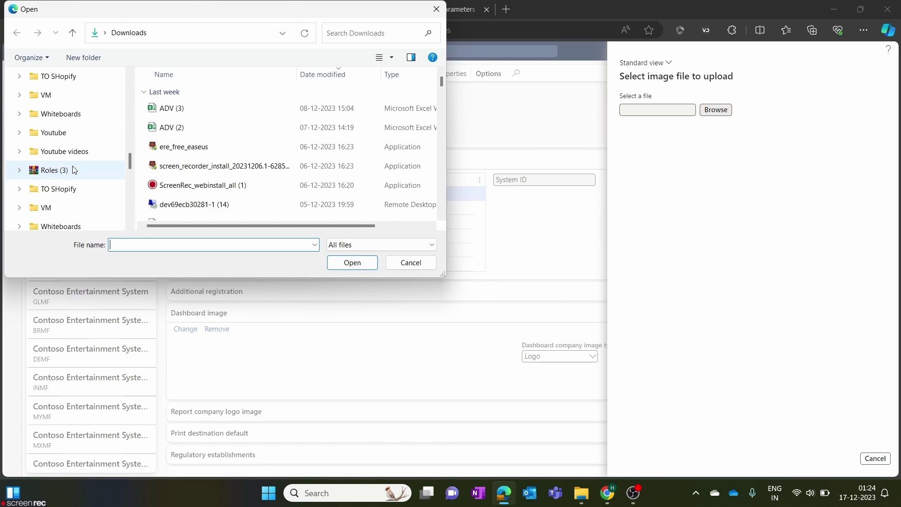
pyautogui.scroll(-10, 68, 178)
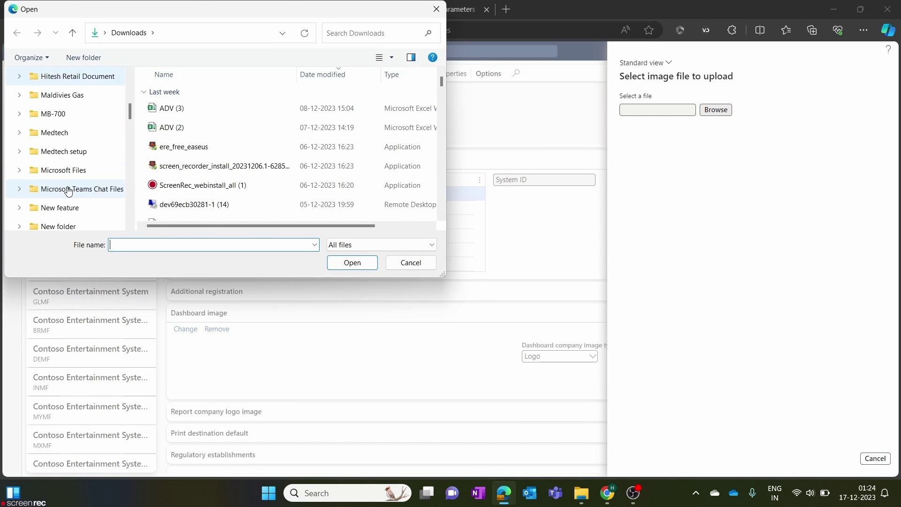
pyautogui.click(128, 247)
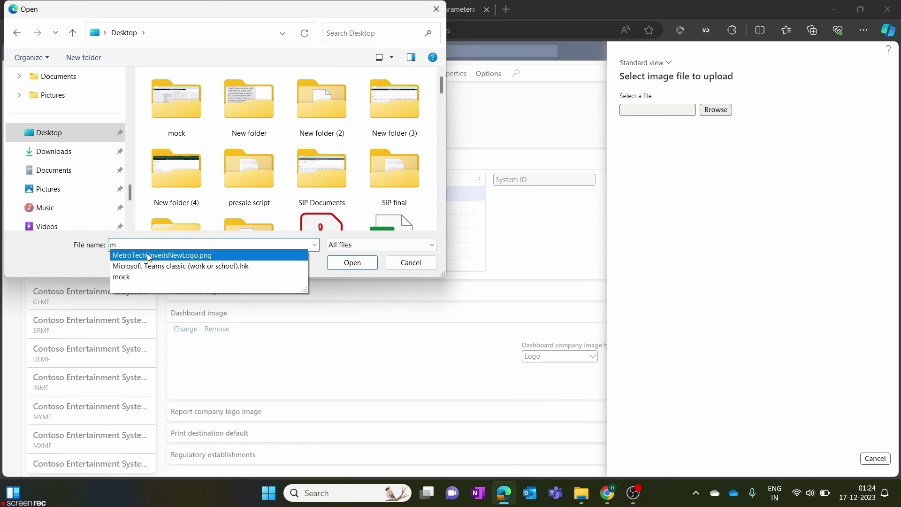
pyautogui.click(148, 256)
pyautogui.click(350, 263)
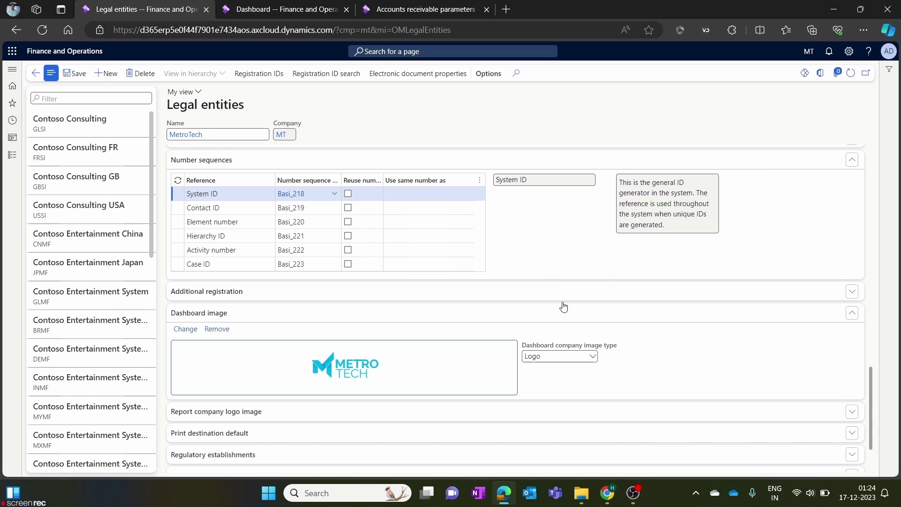
# Save the legal entity with its new image and reload the dashboard.
pyautogui.click(85, 76)
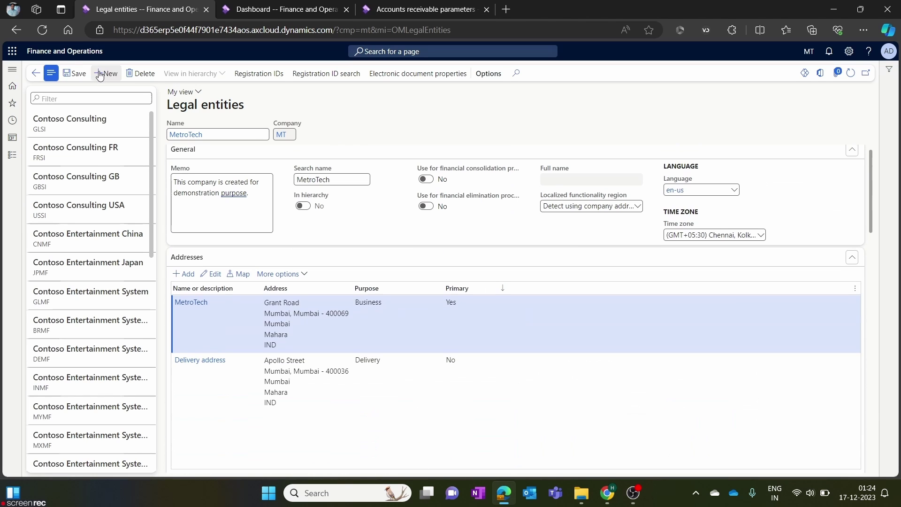
pyautogui.click(354, 5)
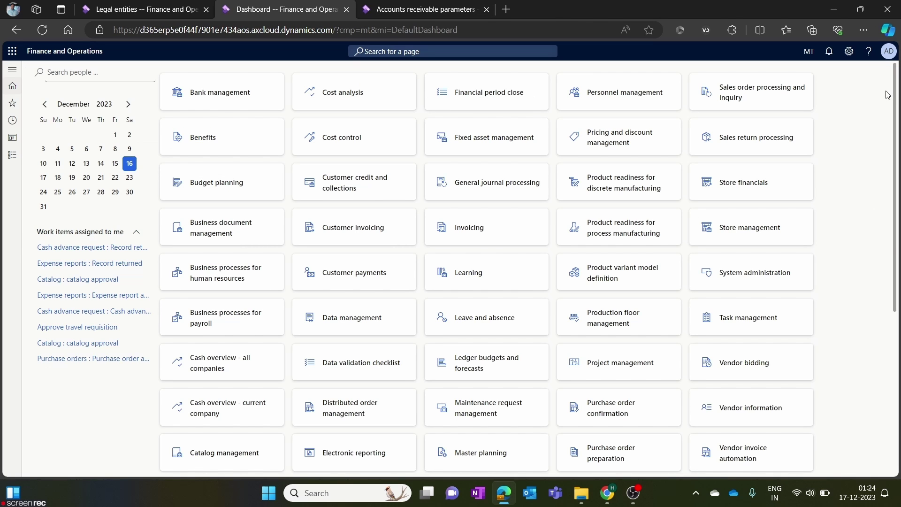
pyautogui.click(42, 30)
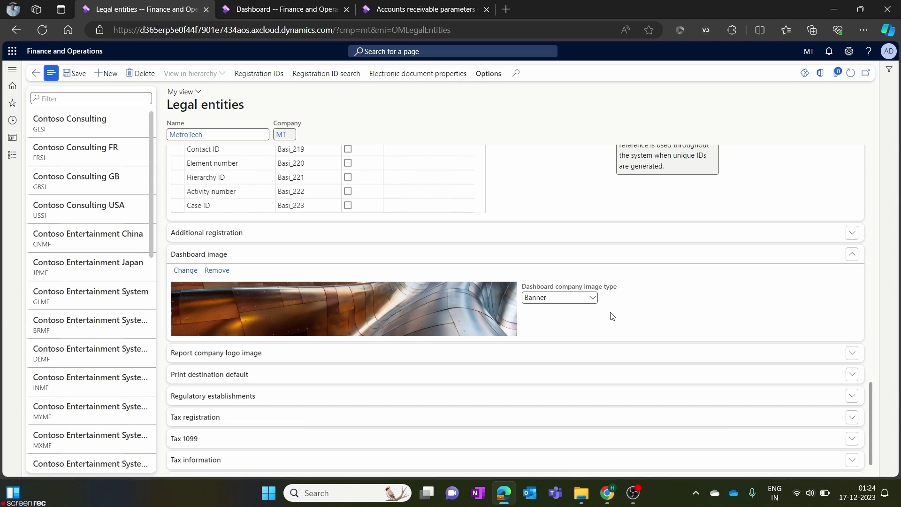
# Cycle the image type through Default and Banner, leave it on Logo, and view the dashboard.
pyautogui.click(593, 299)
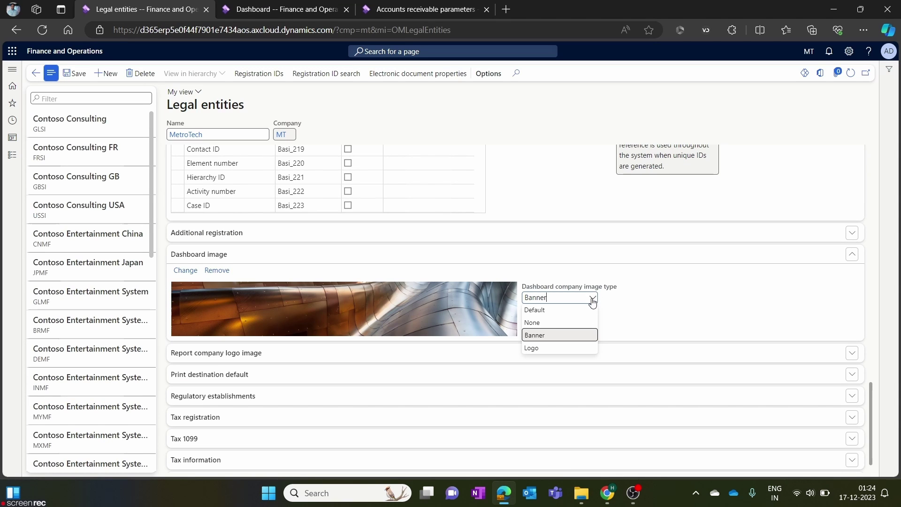
pyautogui.click(580, 314)
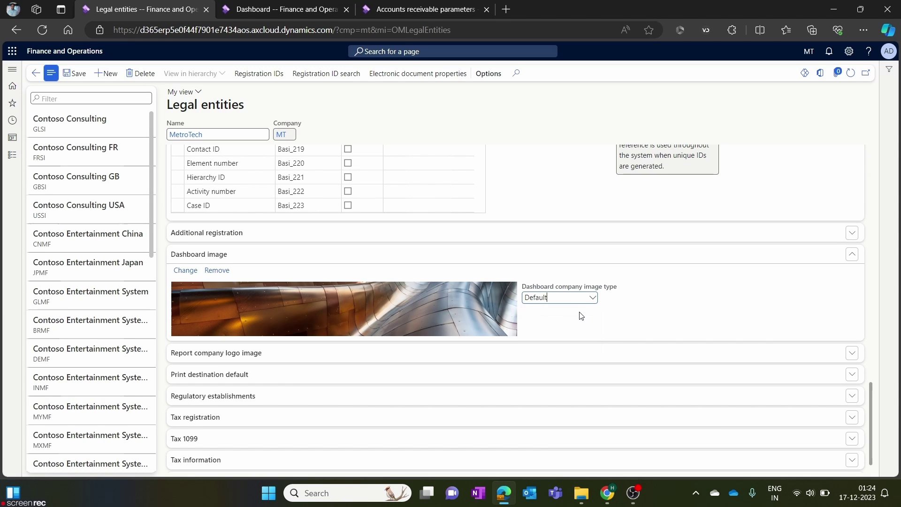
pyautogui.click(592, 300)
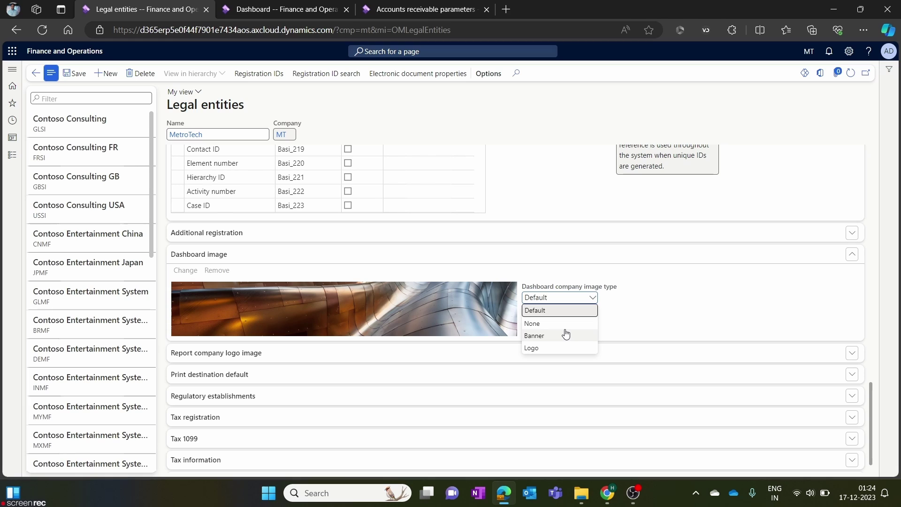
pyautogui.click(566, 334)
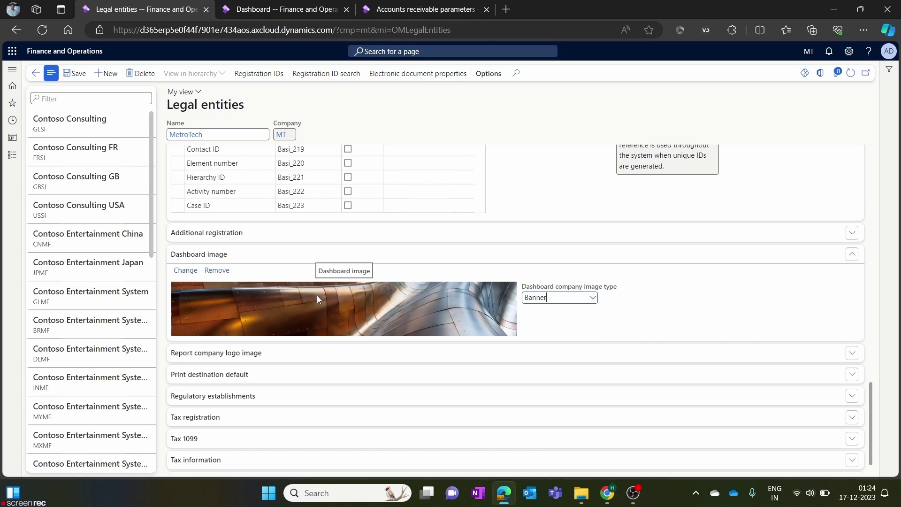
pyautogui.click(592, 298)
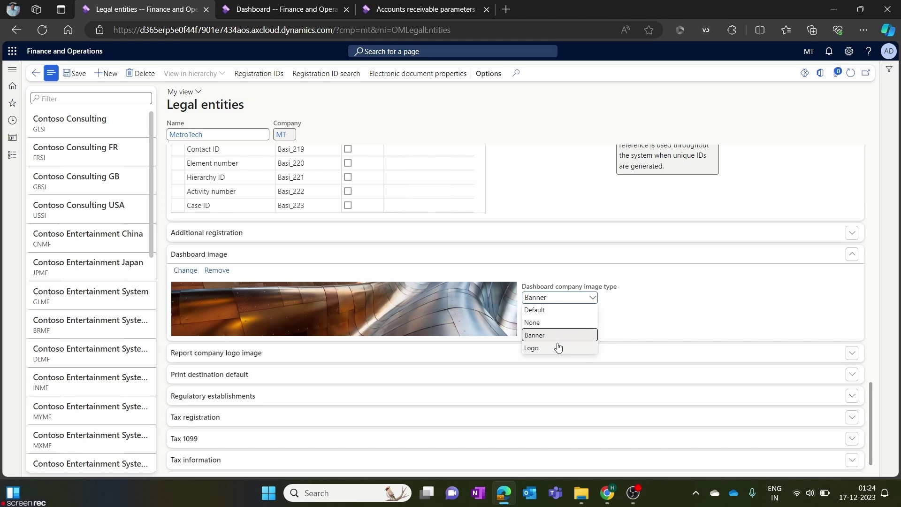
pyautogui.click(557, 347)
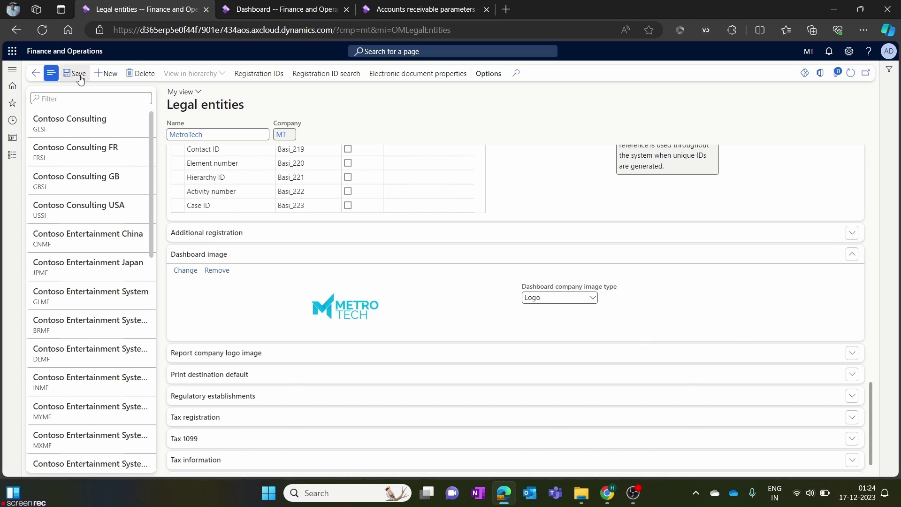
pyautogui.click(322, 11)
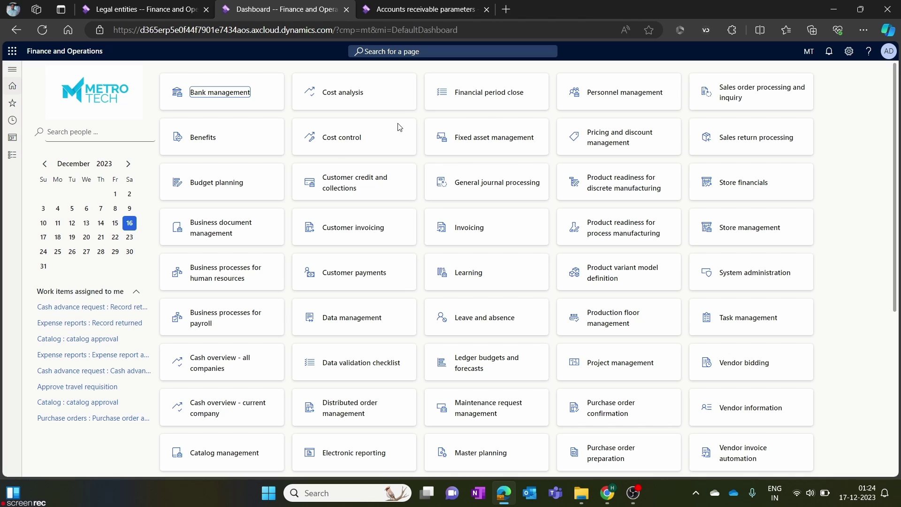
# Check the MetroTech logo on the dashboard, then go back to MetroTech's legal entity form.
pyautogui.moveTo(126, 100); pyautogui.dragTo(102, 96)
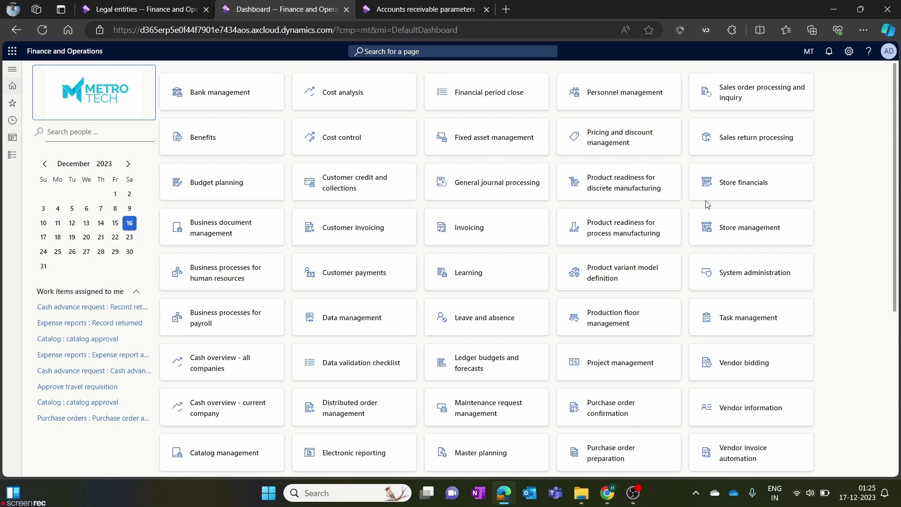
pyautogui.scroll(-5, 264, 167)
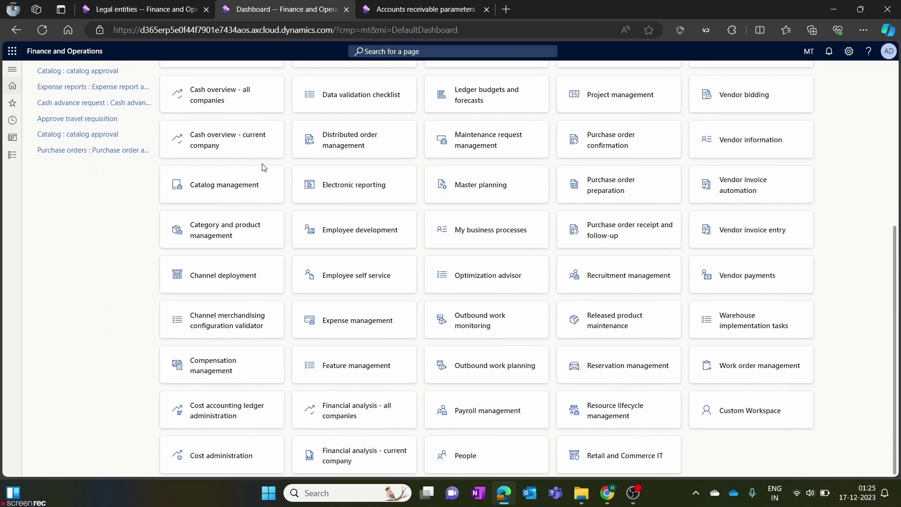
pyautogui.scroll(5, 264, 167)
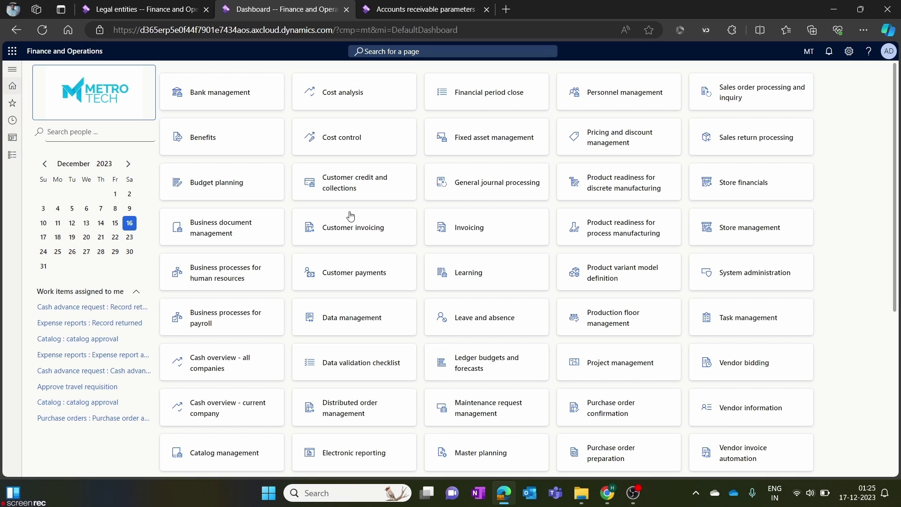
pyautogui.click(127, 9)
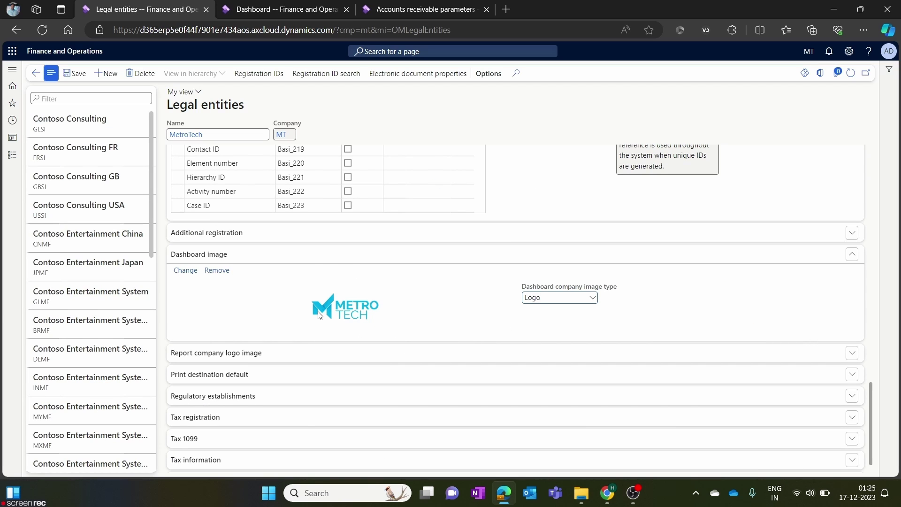
pyautogui.scroll(-1, 319, 315)
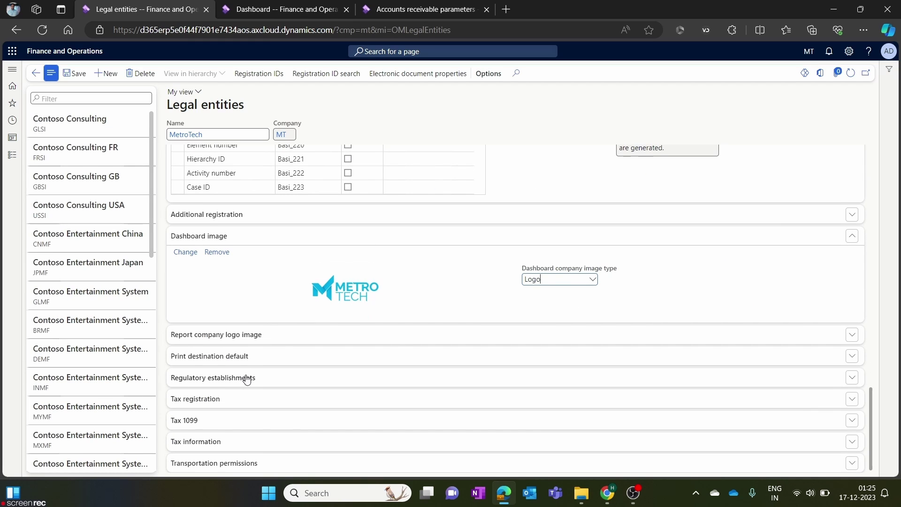